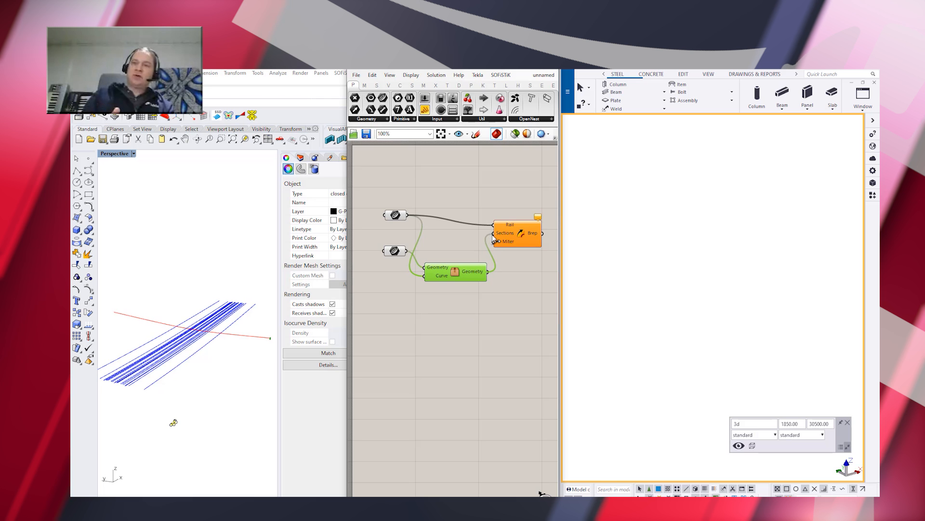
Place a Tekla concrete Item component on the Grasshopper canvas beyond the sweep component that outputs the girder Brep
right_drag(226, 342, 202, 317)
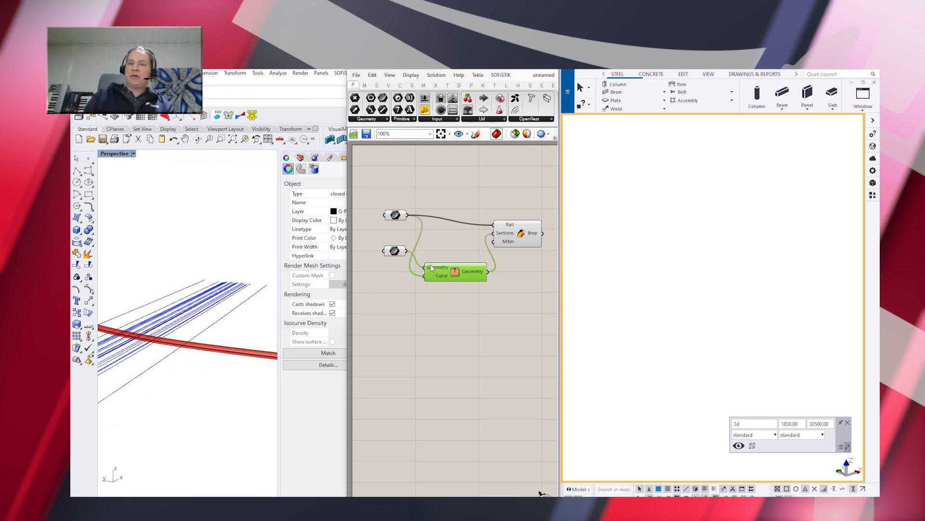
scroll(435, 206, down, 3)
scroll(539, 201, up, 3)
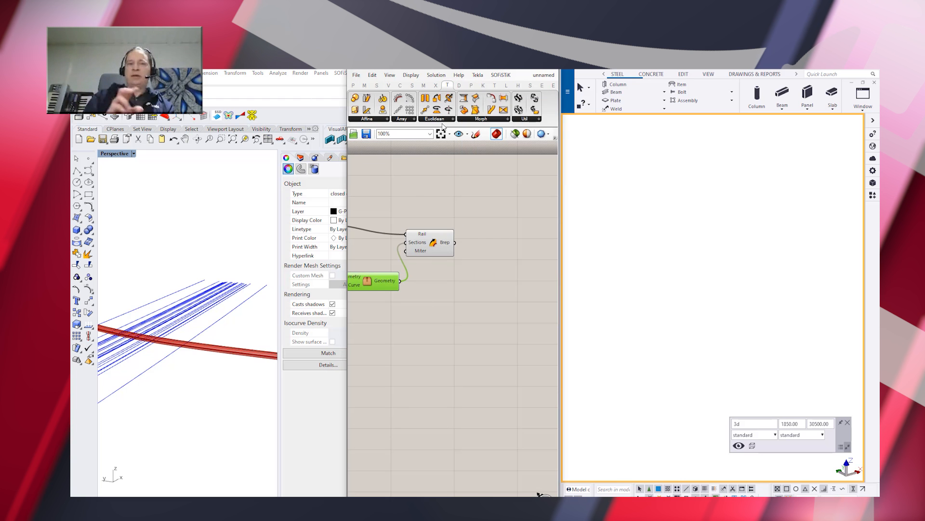
click(495, 85)
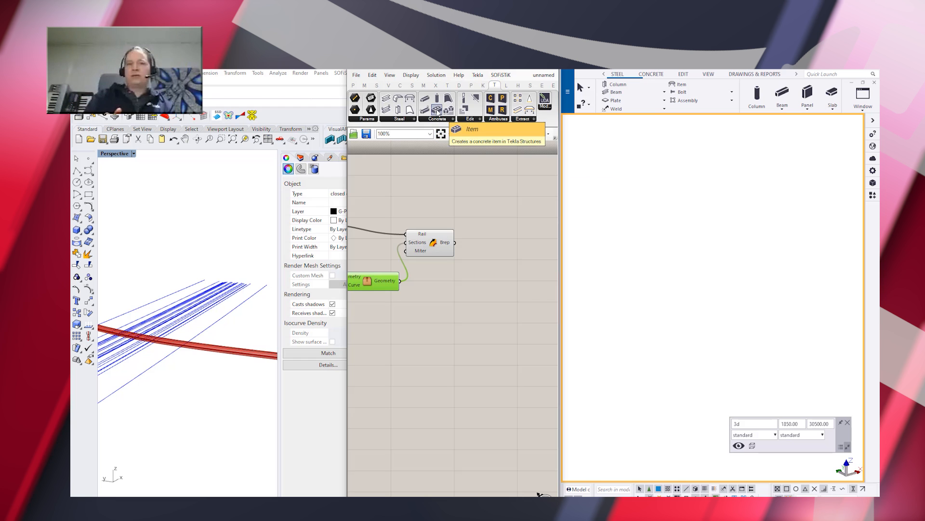
drag(502, 247, 503, 246)
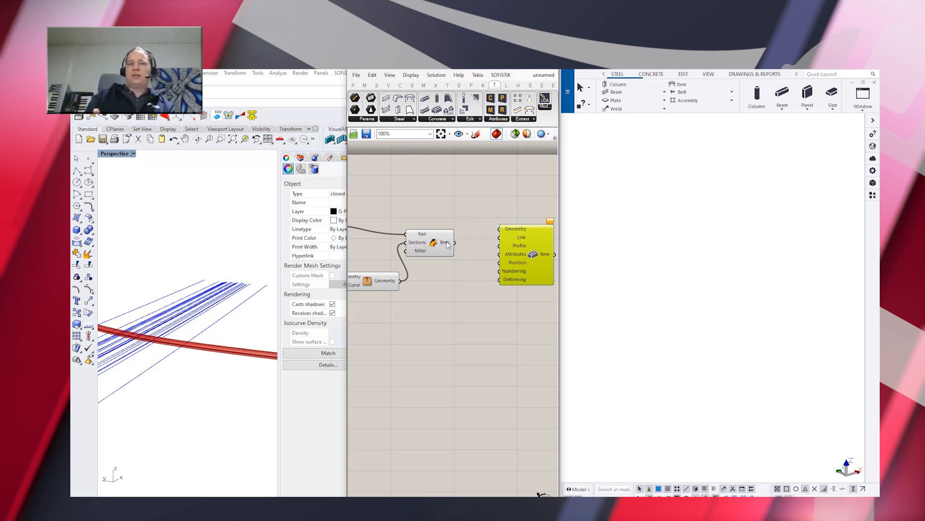
Add a Cap Holes component, feed it the swept Brep and connect the capped Brep to the Item component's Geometry input
double_click(461, 201)
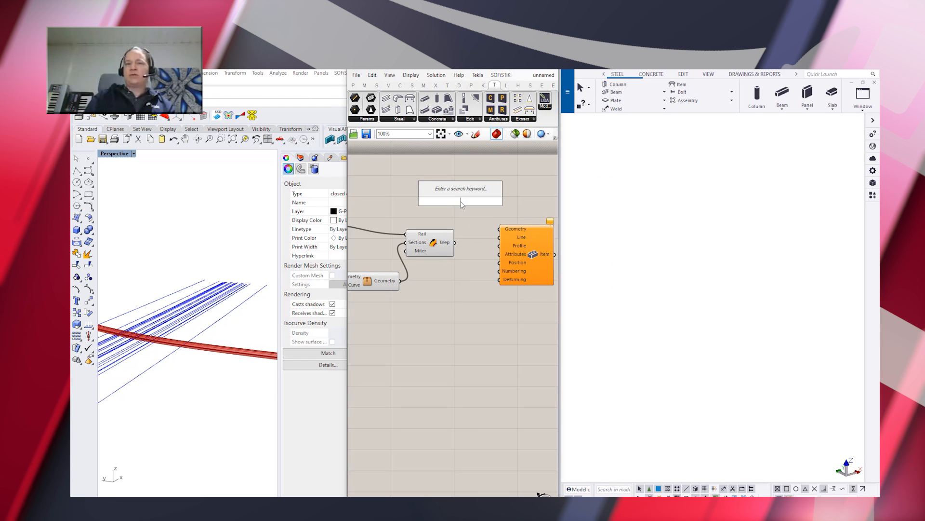
text(cap)
click(454, 193)
mouse_move(454, 242)
mouse_down()
mouse_move(439, 201)
mouse_move(463, 250)
mouse_up()
scroll(400, 263, down, 2)
mouse_move(492, 245)
mouse_down()
mouse_move(509, 253)
mouse_move(479, 245)
mouse_up()
scroll(510, 257, up, 2)
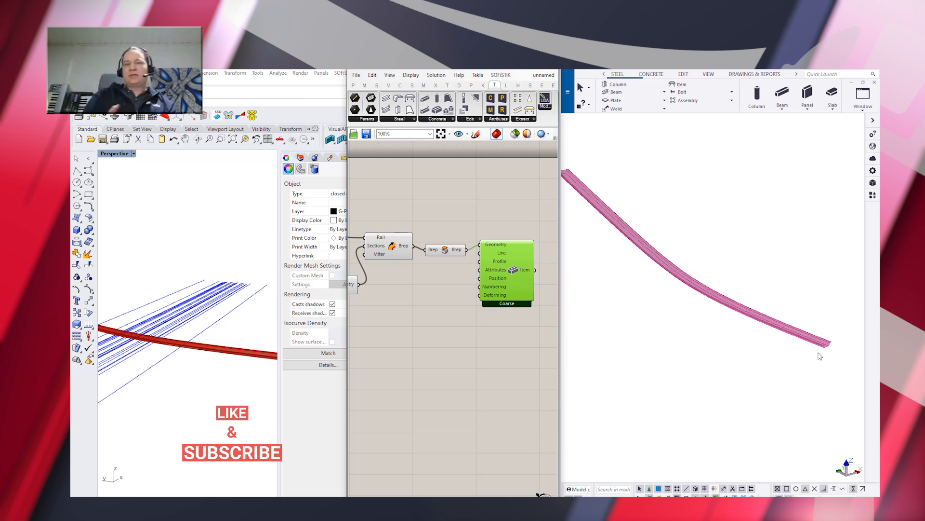
click(793, 274)
scroll(792, 274, up, 3)
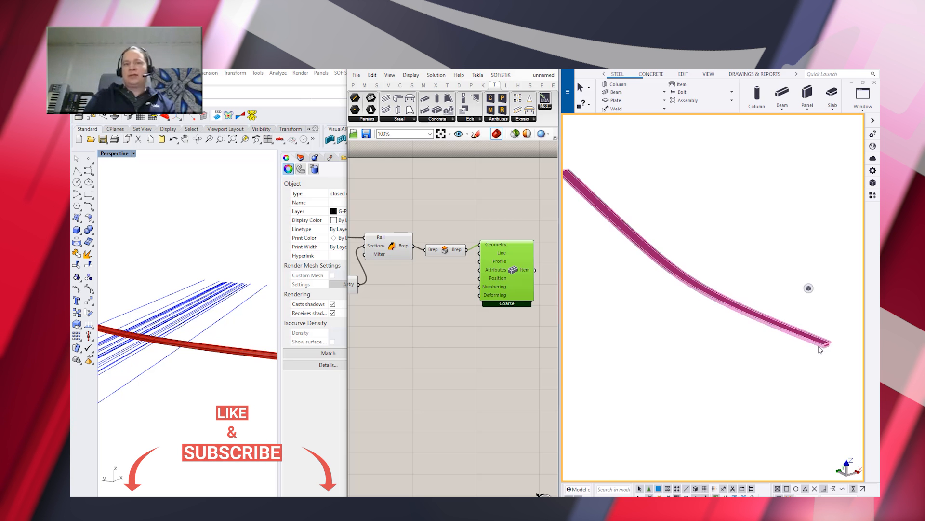
scroll(830, 371, down, 3)
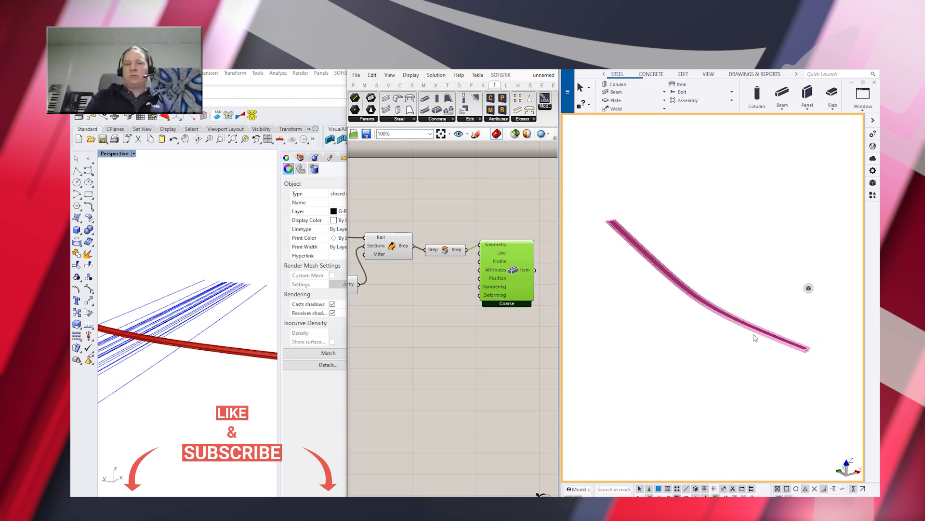
Add a Curve parameter and a Tekla construction object component below the girder chain, with the curve feeding its Geometry input
double_click(423, 355)
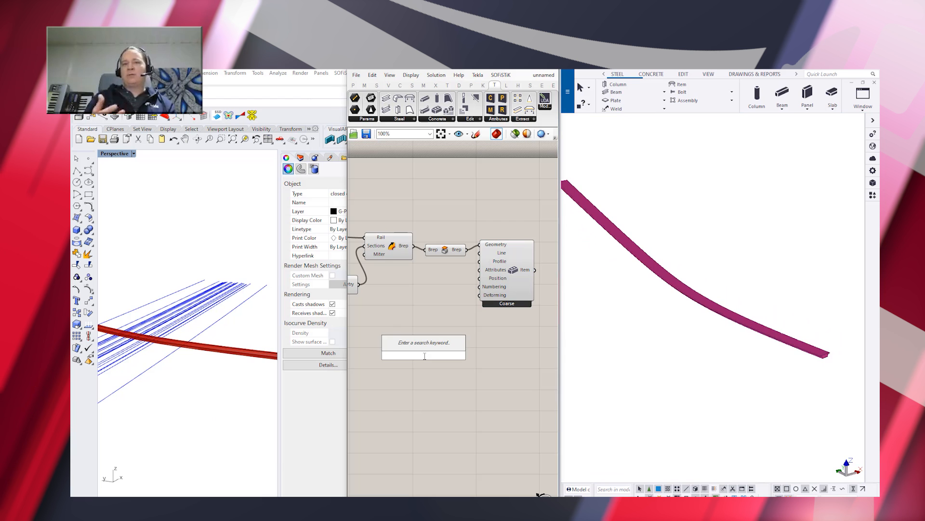
text(curve)
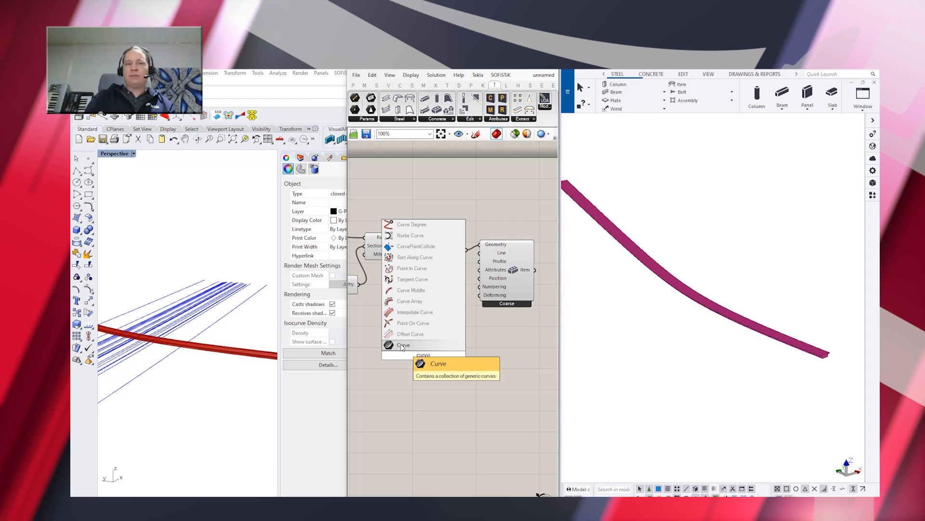
click(401, 344)
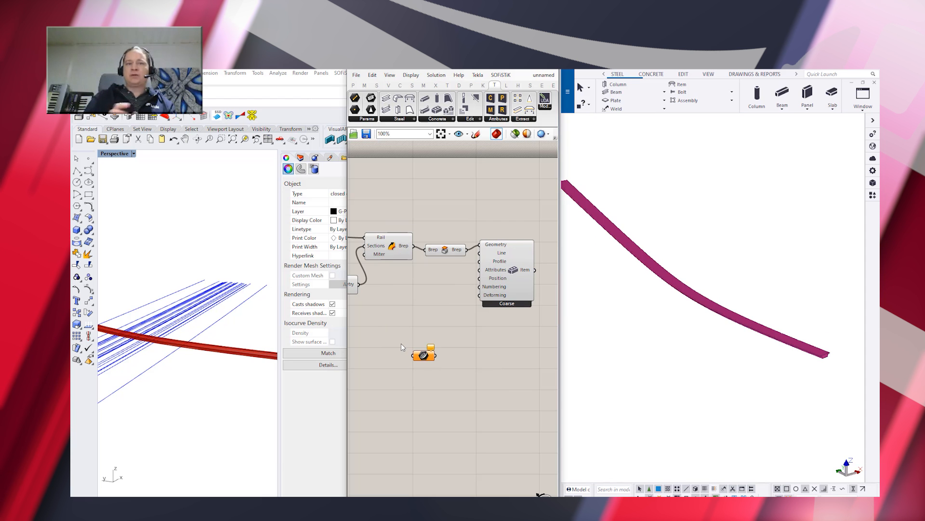
click(481, 119)
drag(493, 182, 491, 364)
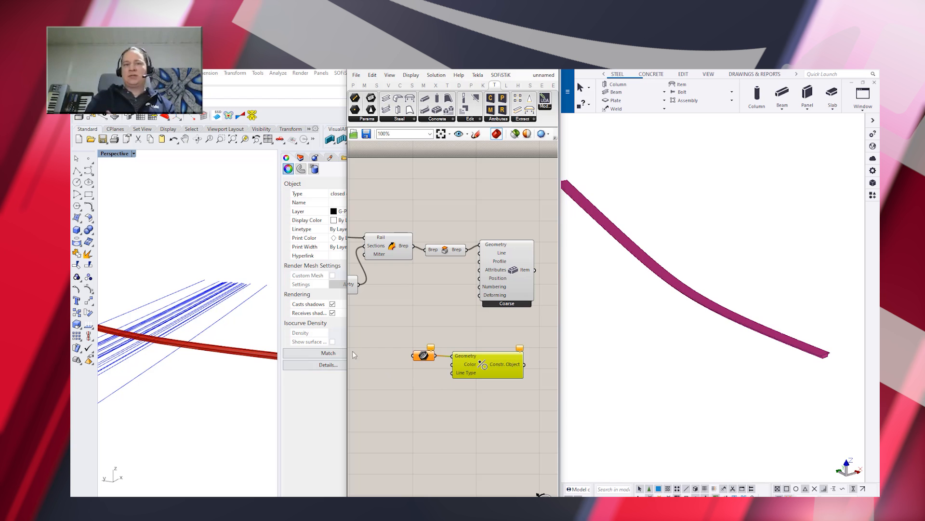
Select all the blue lines crossing under the girder in Rhino and assign them to the new Curve parameter as multiple curves
drag(247, 323, 178, 268)
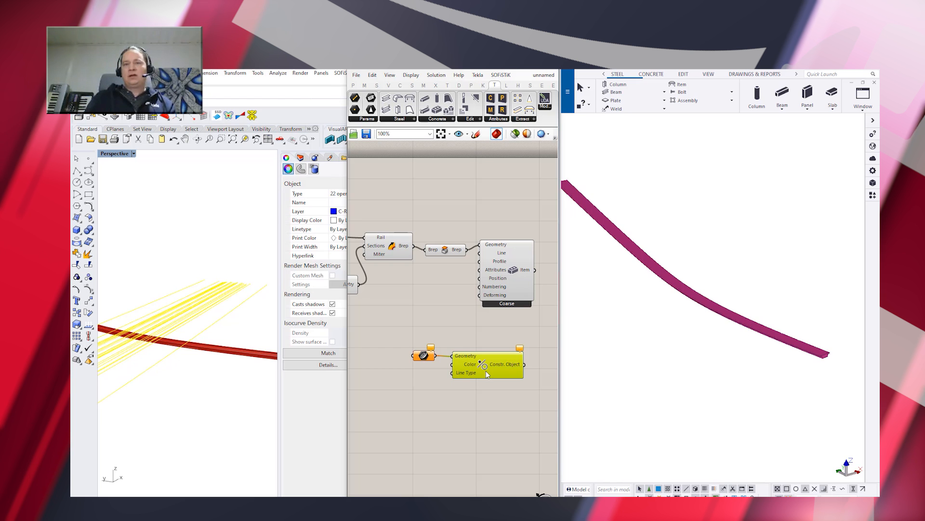
right_click(423, 357)
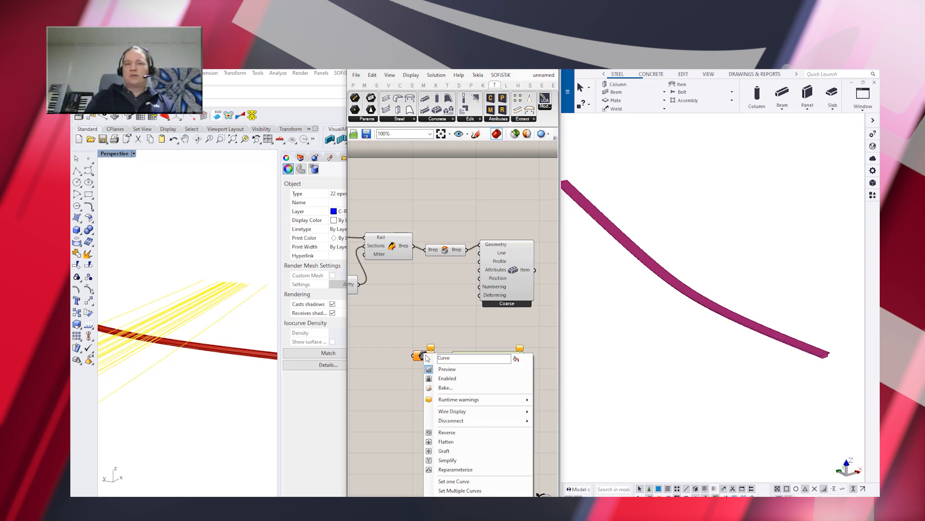
click(474, 491)
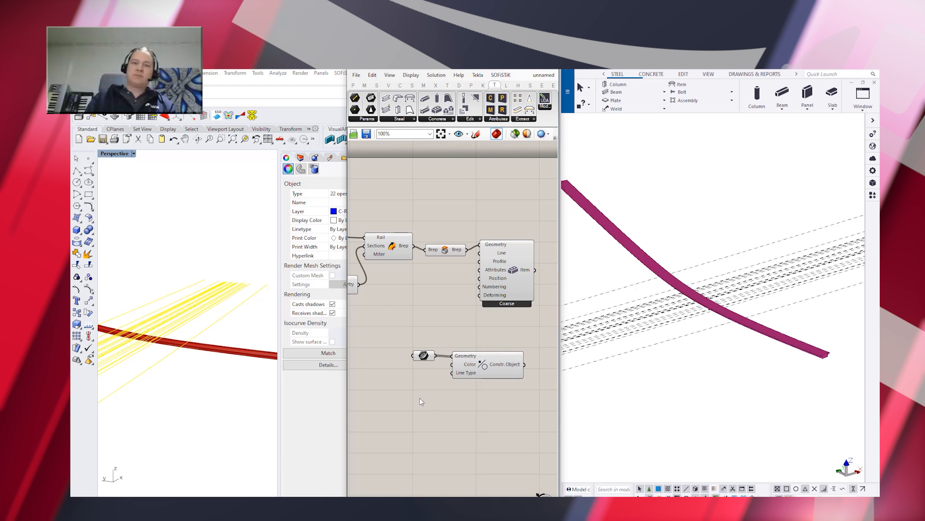
Set the construction objects' color to red and their line type to SolidLine
right_click(473, 368)
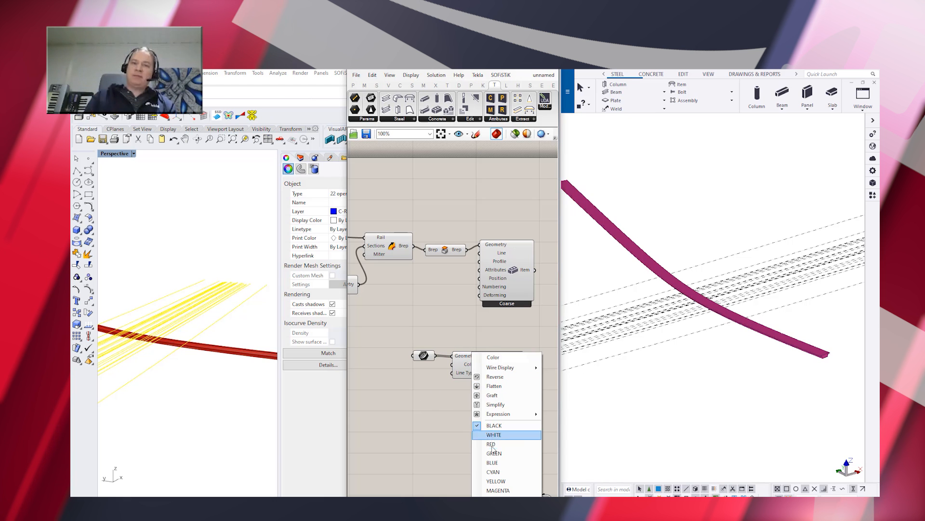
click(489, 437)
right_click(461, 372)
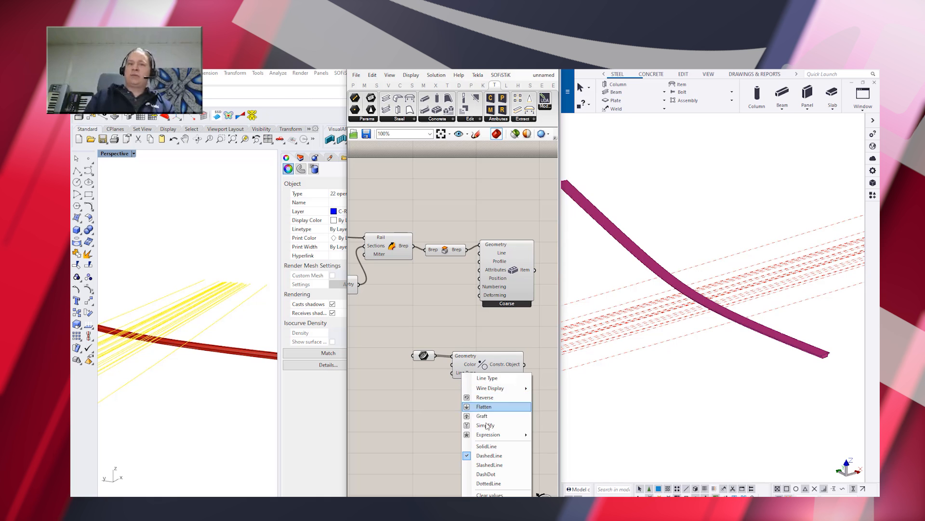
click(494, 449)
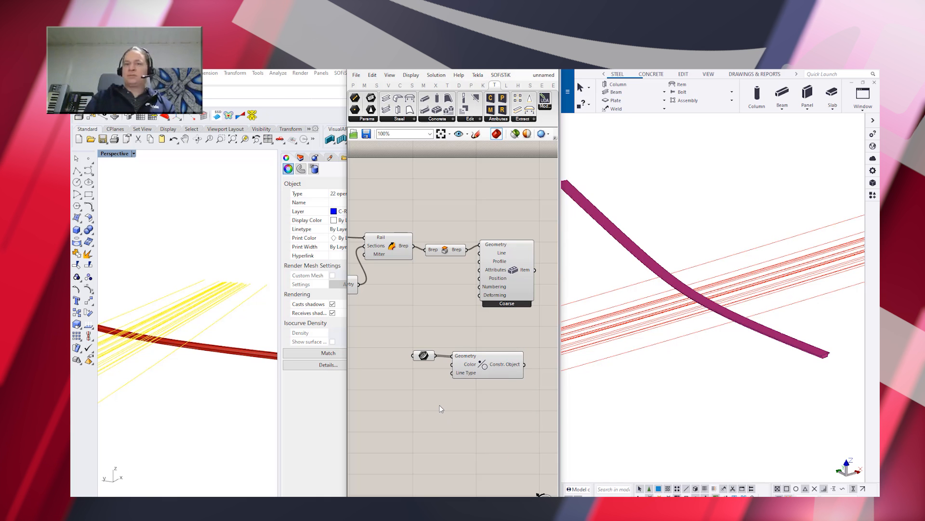
In Rhino's maximized Top view, reshape the girder's rail curve by moving two of its control points in the positive X direction
double_click(115, 154)
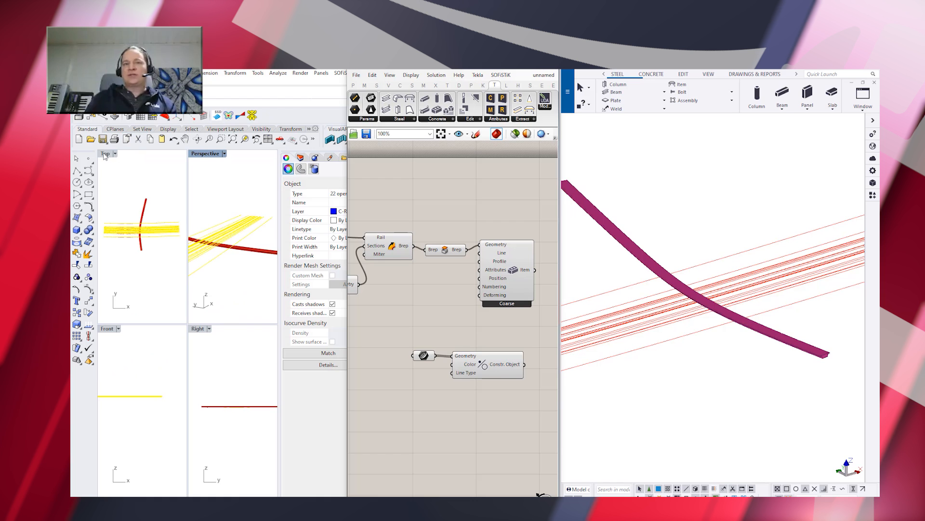
double_click(104, 156)
click(232, 268)
scroll(186, 288, up, 9)
scroll(186, 286, up, 3)
click(189, 274)
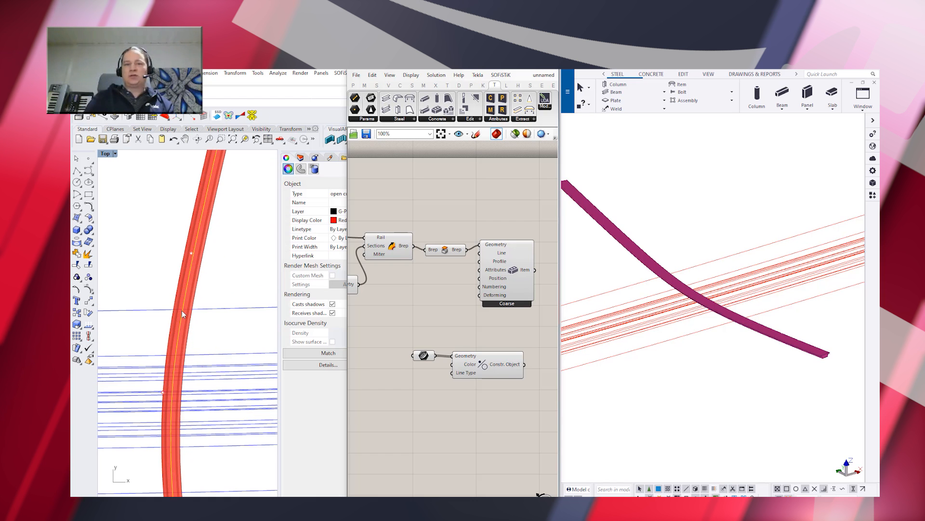
click(163, 393)
drag(165, 393, 201, 389)
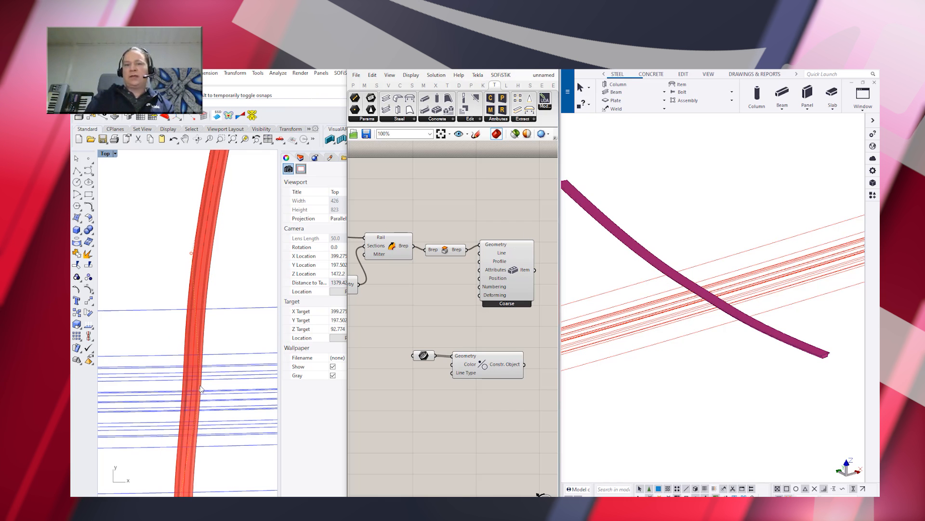
drag(193, 256, 240, 254)
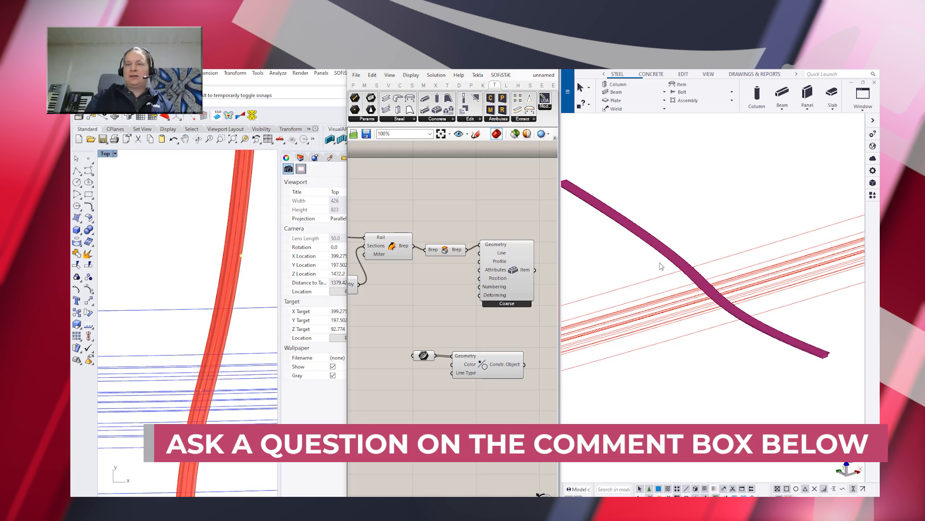
scroll(687, 264, up, 3)
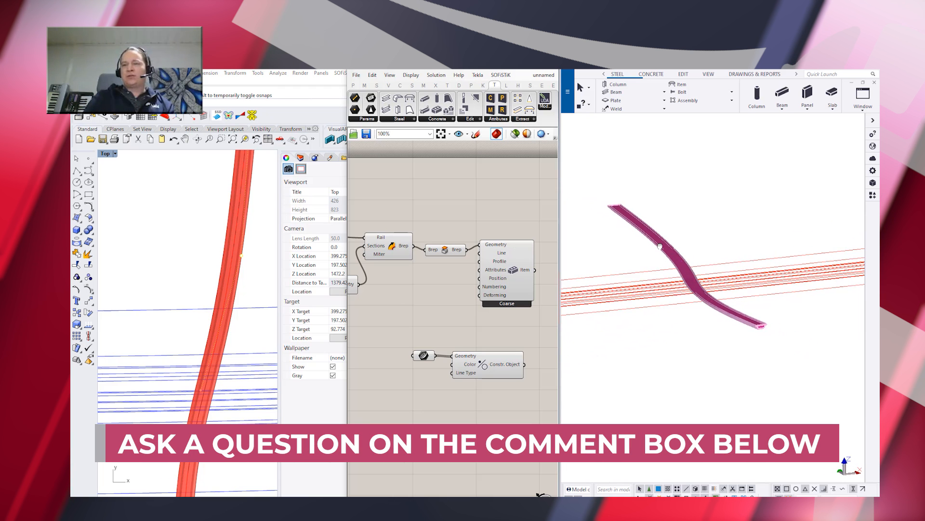
scroll(214, 306, down, 3)
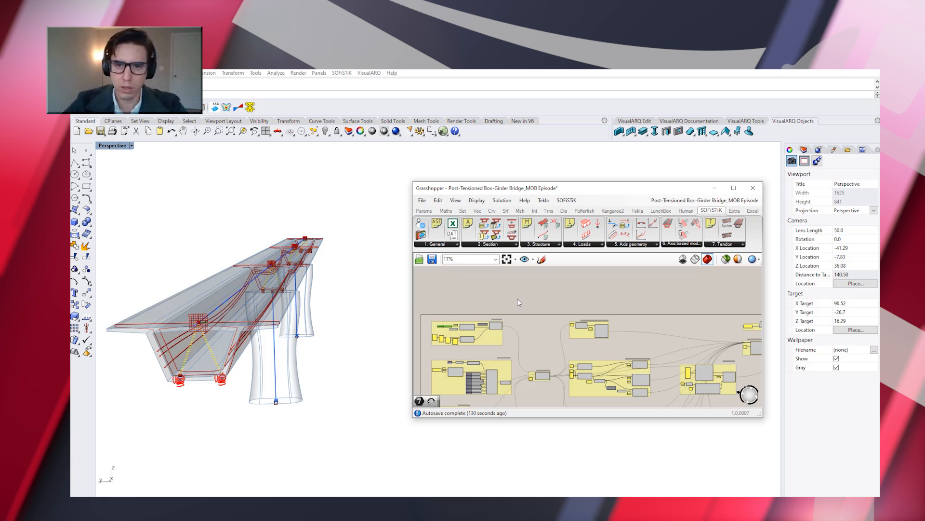
Maximize the Grasshopper window of the Post-Tensioned Box-Girder Bridge definition and bring all its component groups into view
scroll(465, 341, up, 2)
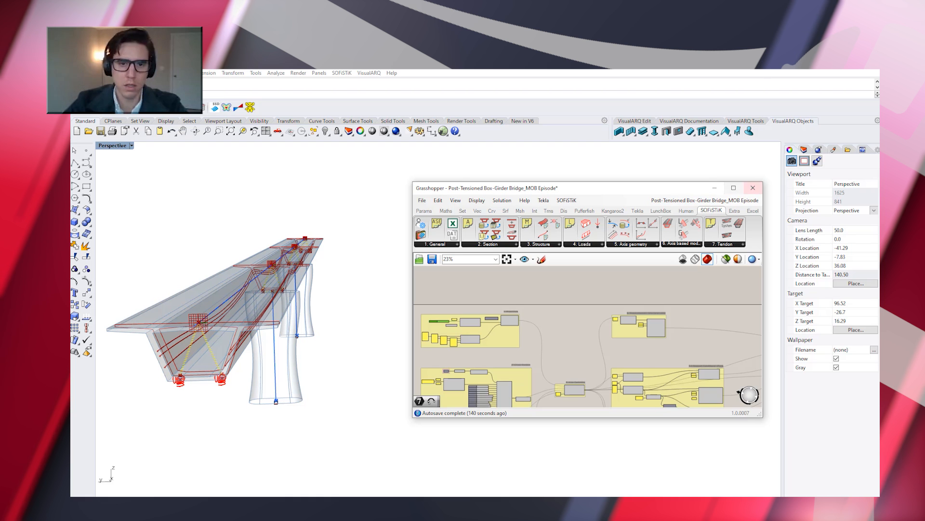
click(735, 189)
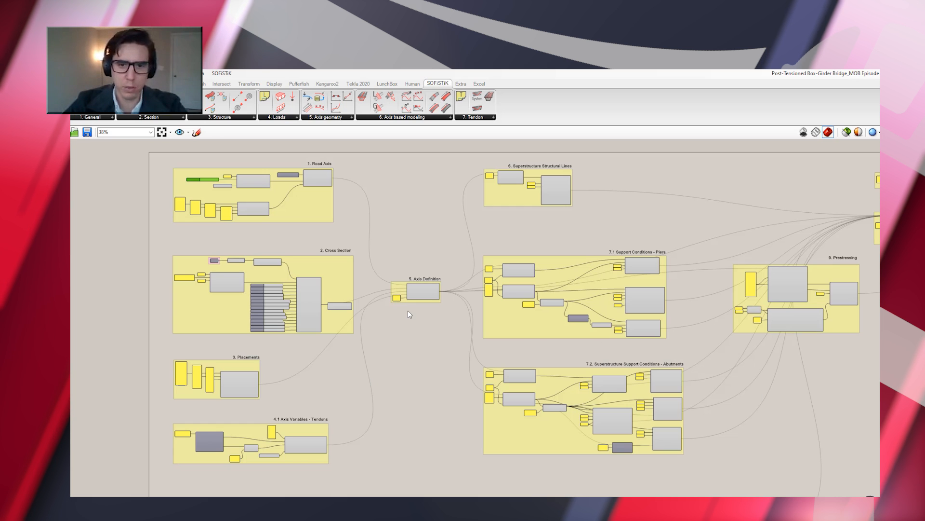
scroll(408, 311, down, 1)
scroll(408, 310, down, 2)
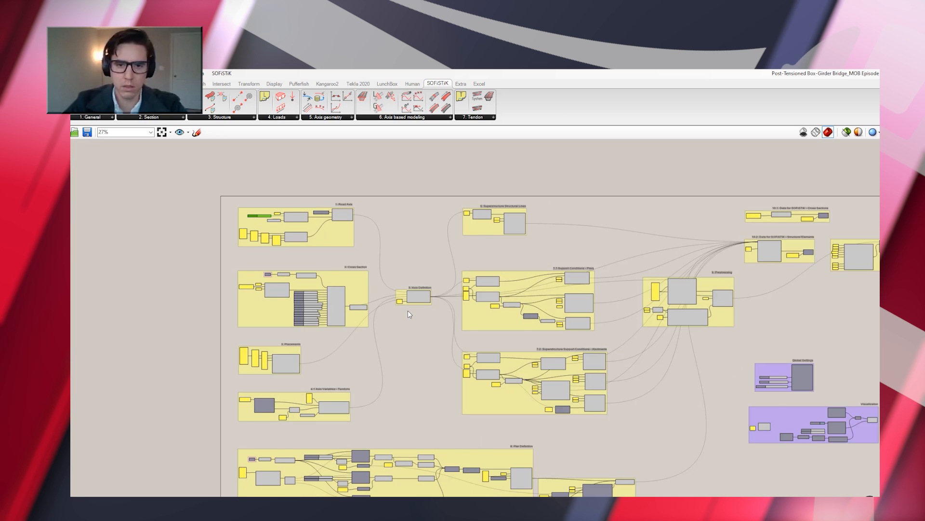
right_drag(403, 318, 328, 287)
scroll(362, 287, up, 1)
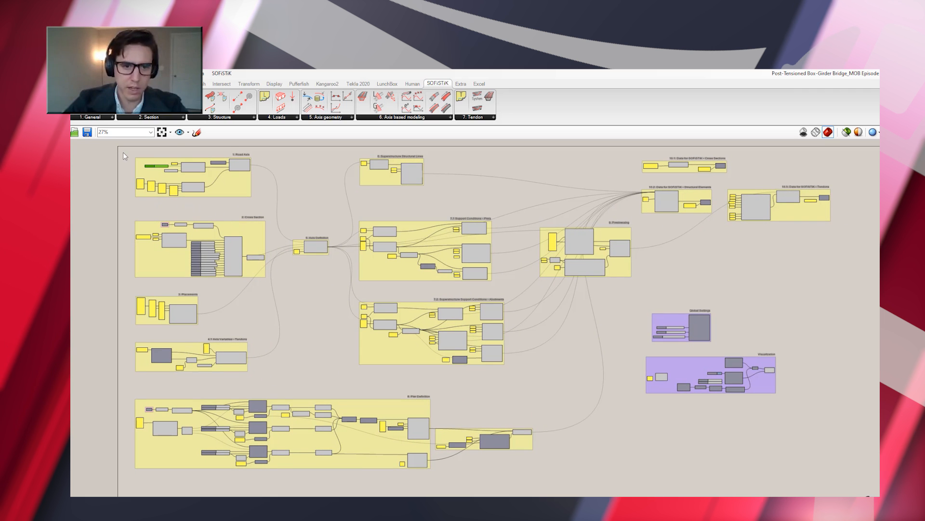
Examine the definition's groups in turn: road axis and section inputs, axis definition, structural lines and supports, pier definition, prestressing and SOFiSTiK data
drag(125, 146, 285, 383)
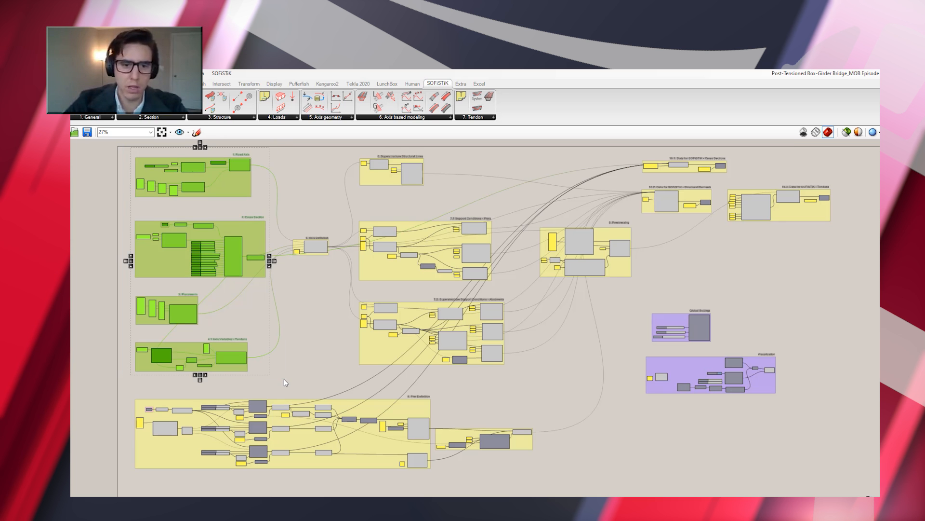
click(327, 330)
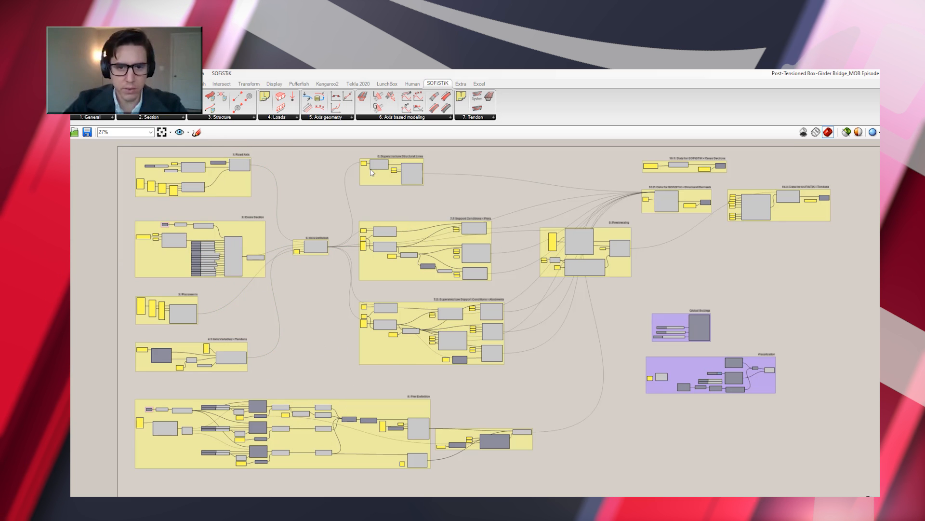
drag(290, 210, 343, 276)
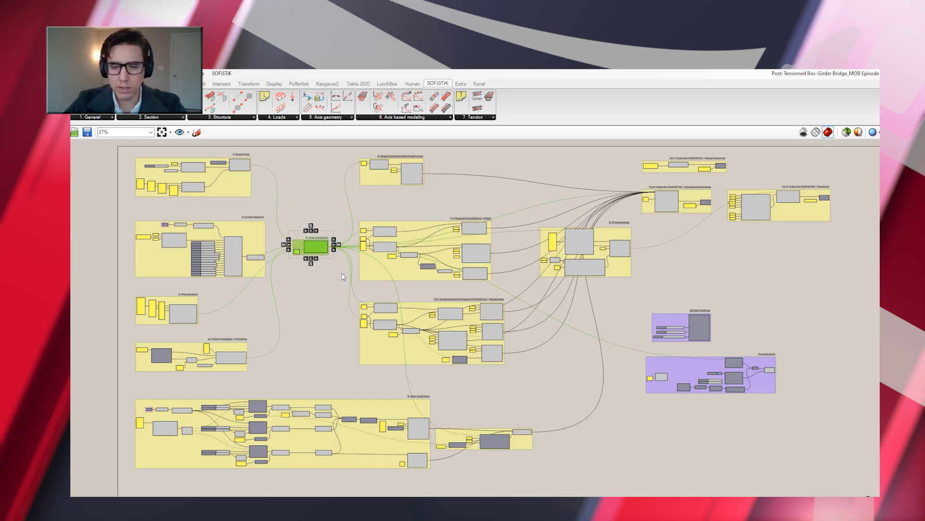
drag(349, 150, 519, 383)
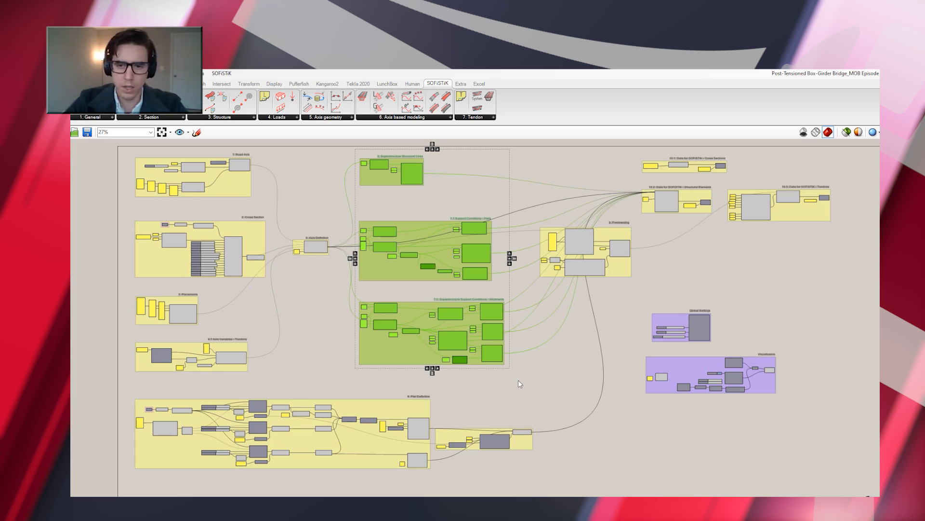
drag(129, 389, 567, 488)
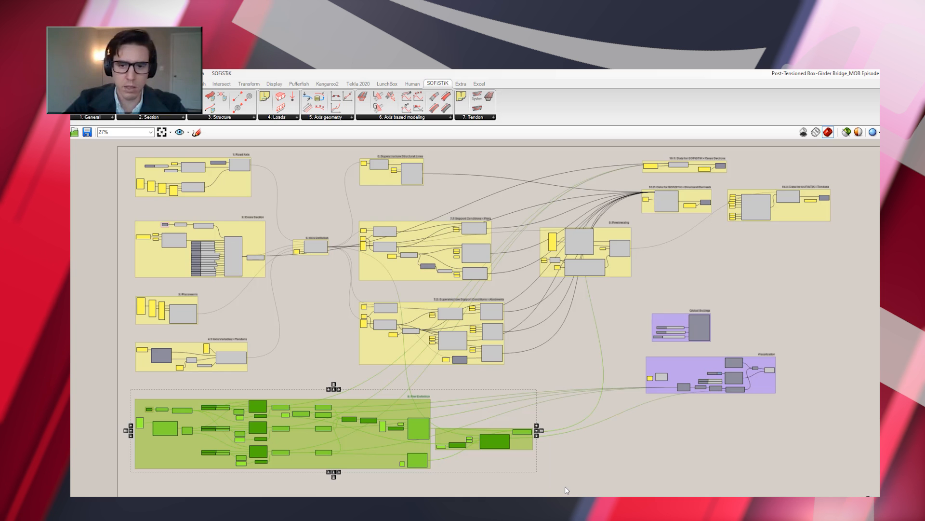
click(677, 267)
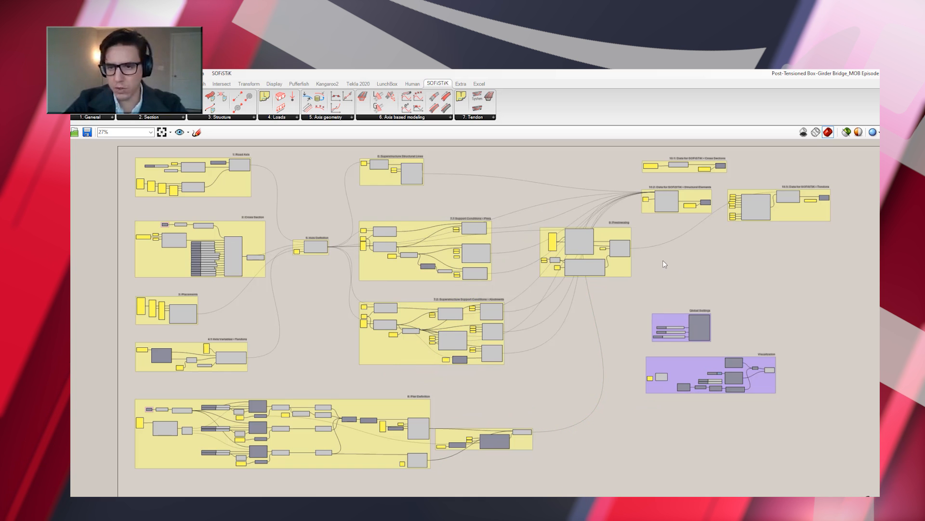
drag(521, 149, 846, 288)
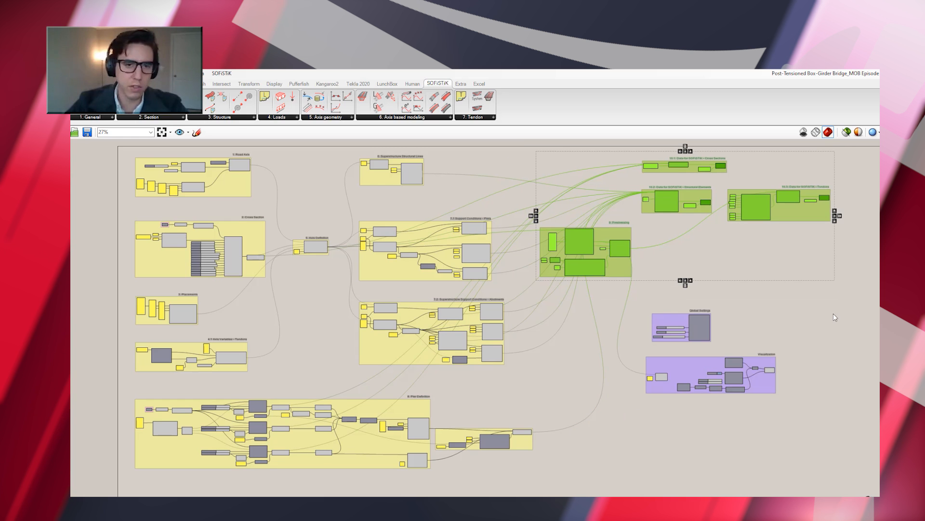
Examine the SOFiSTiK component categories in turn: Section, Structure, Loads, Axis geometry, Axis based modeling and Tendon
click(818, 321)
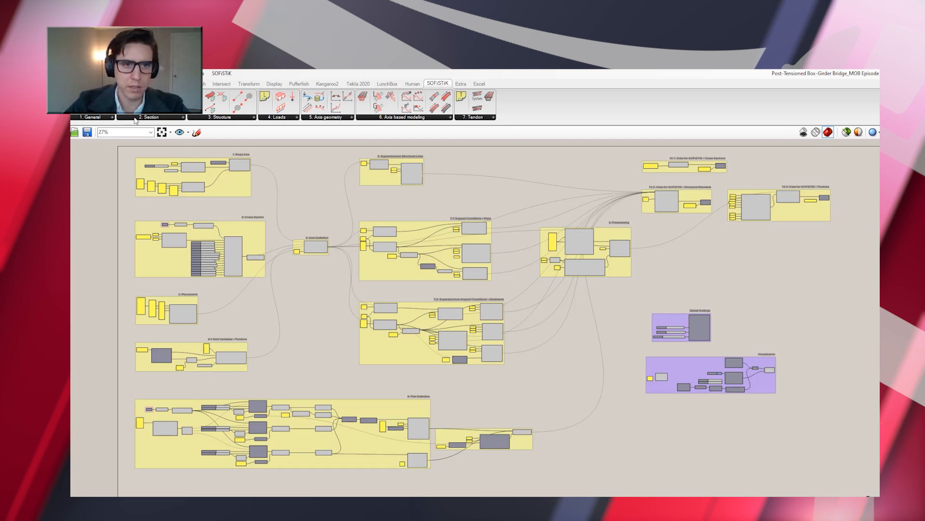
click(112, 118)
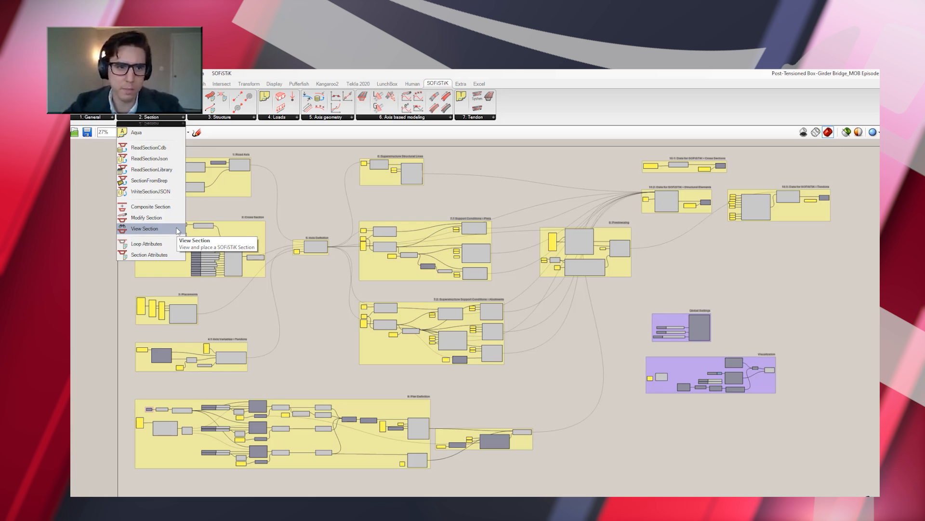
click(254, 118)
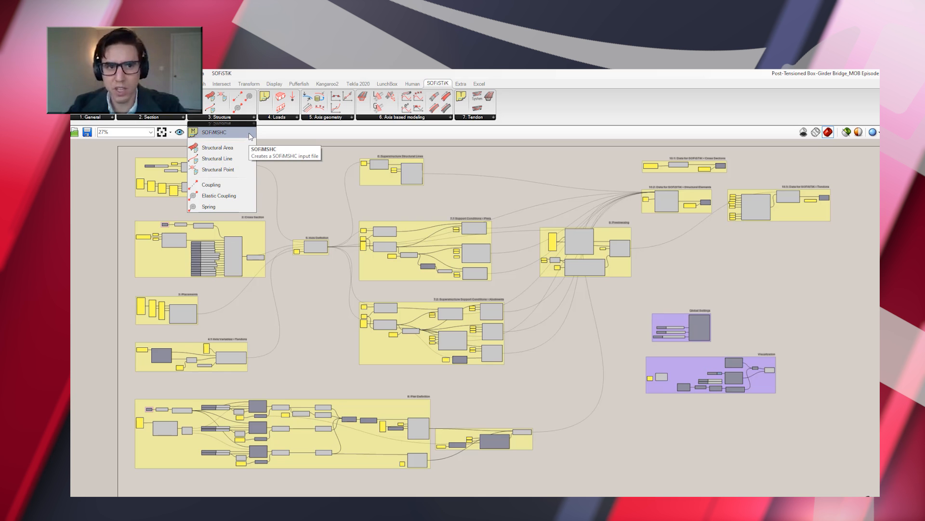
click(296, 118)
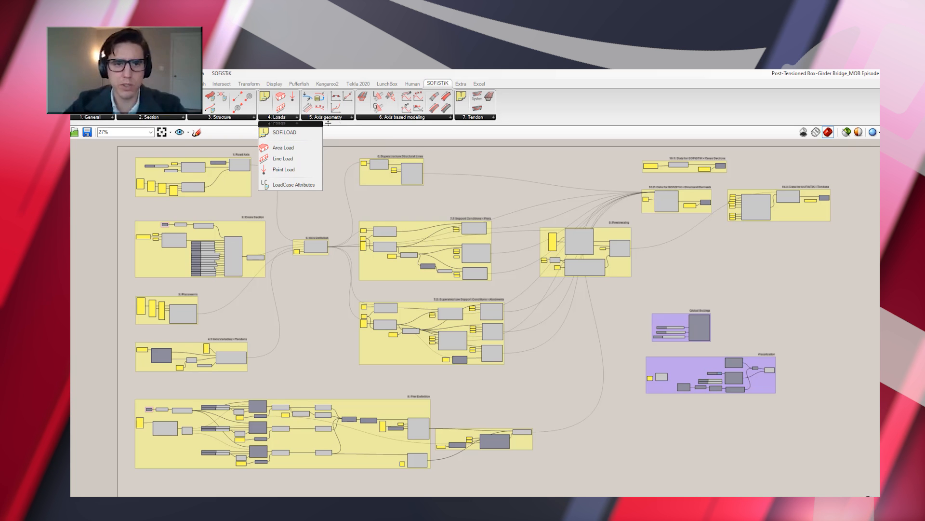
click(353, 117)
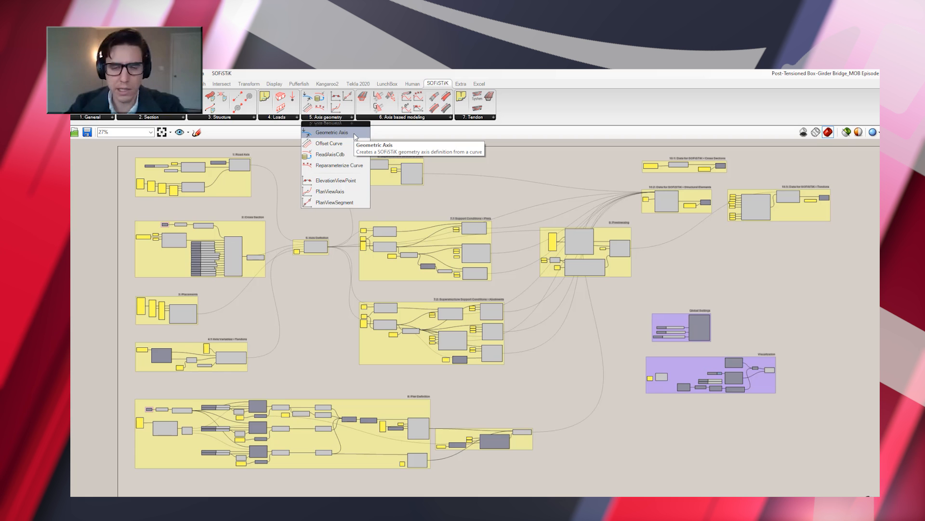
click(450, 117)
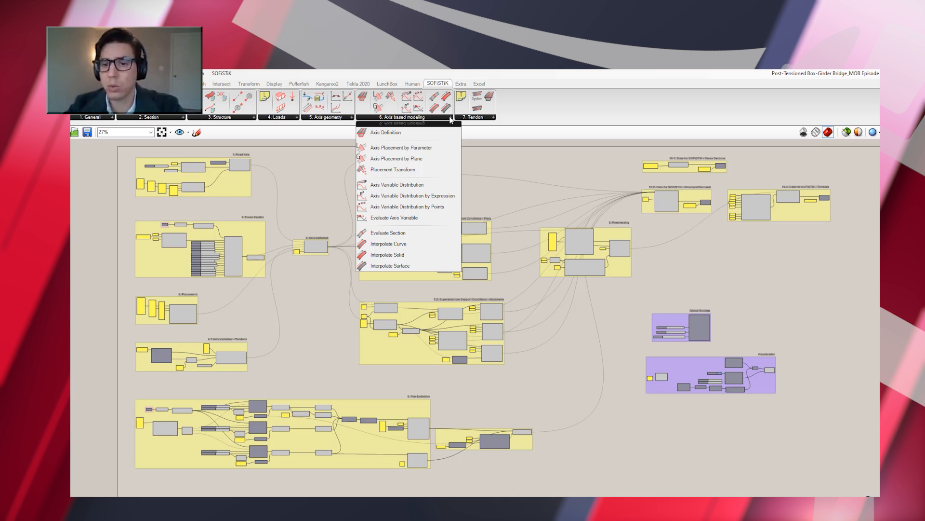
click(494, 118)
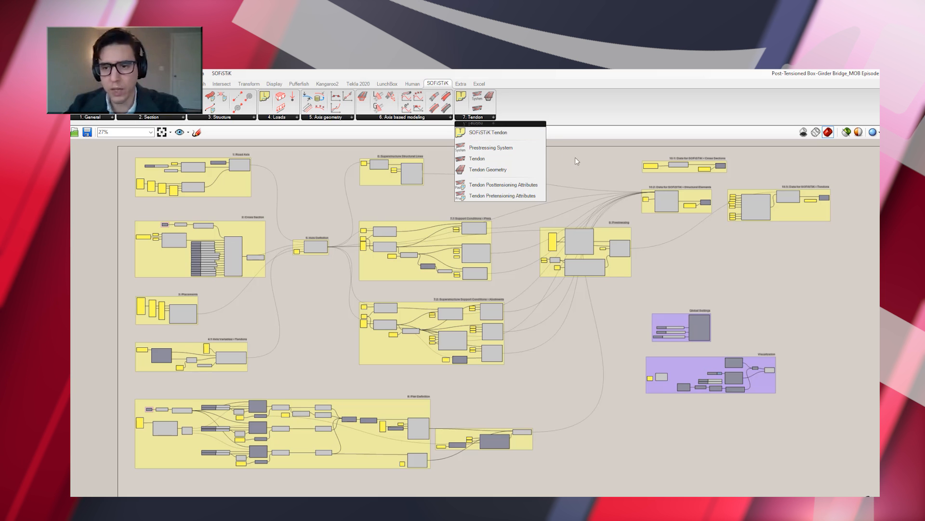
click(585, 168)
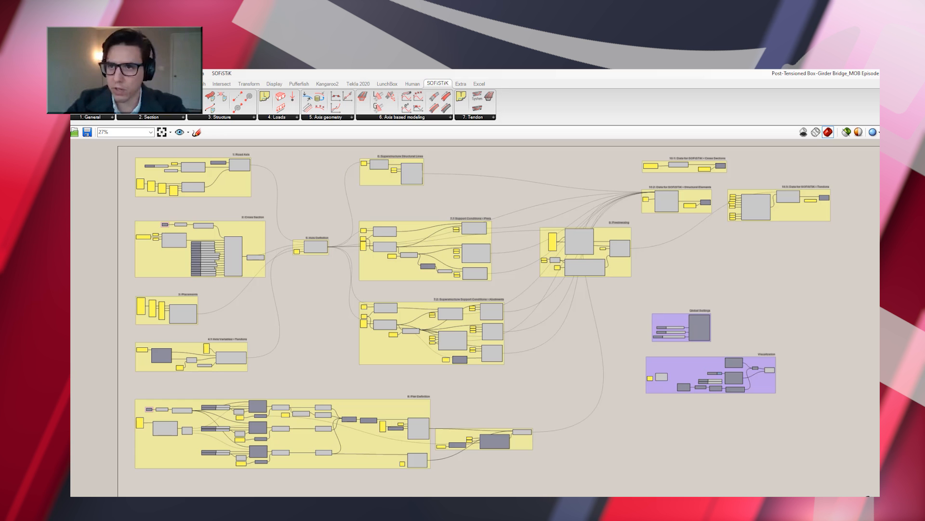
Arrange the Grasshopper window beside Rhino's Perspective view of the bridge and bring the Road Axis group into close view
drag(71, 54, 337, 70)
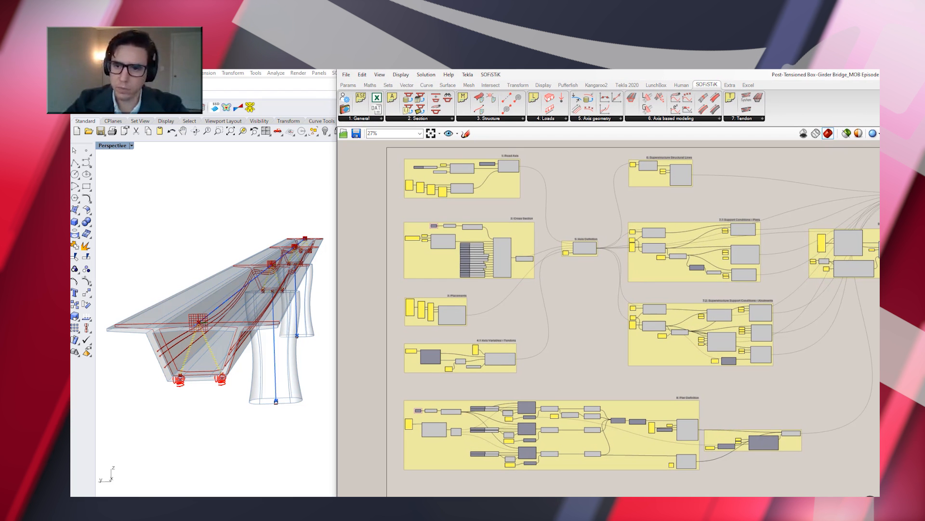
right_drag(365, 203, 366, 215)
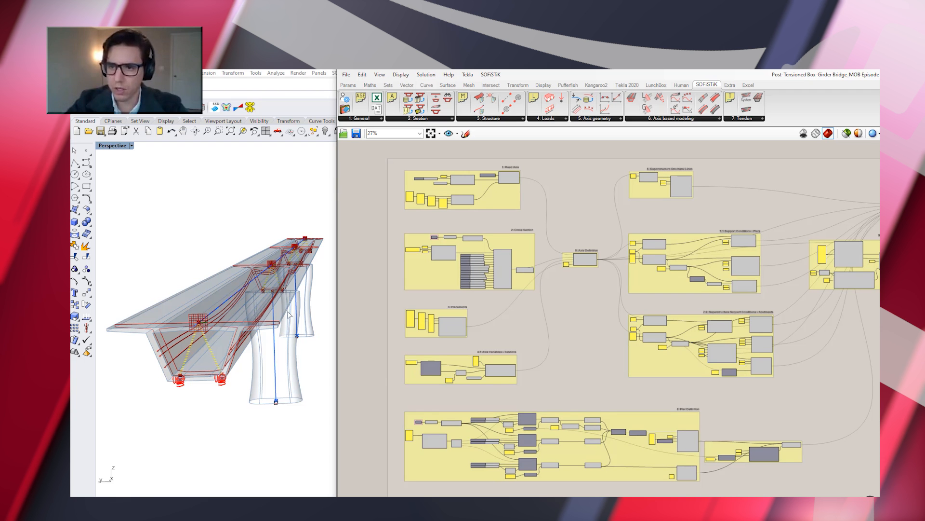
mouse_move(270, 290)
right_down()
mouse_move(255, 287)
mouse_move(268, 289)
right_up()
scroll(401, 152, up, 8)
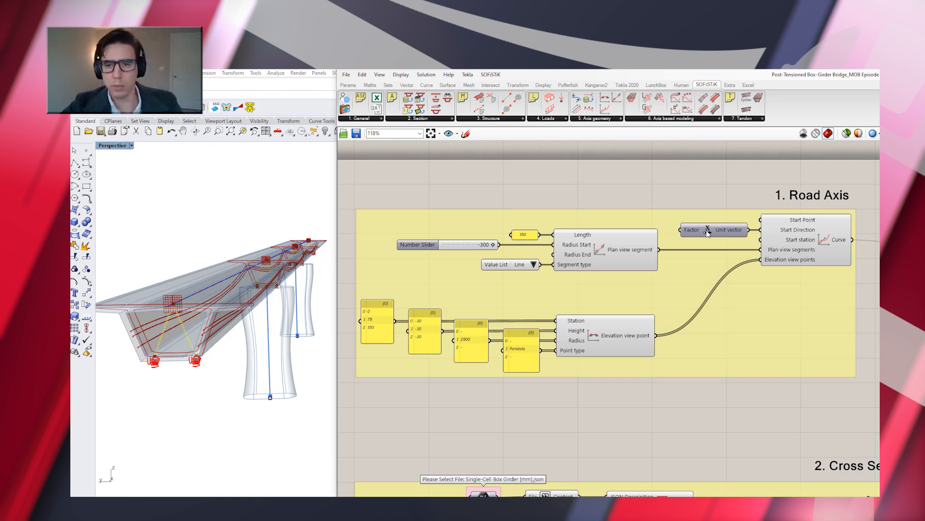
Set the Road Axis plan view segment type to Arc and inspect the whole curved bridge in Rhino
mouse_move(618, 265)
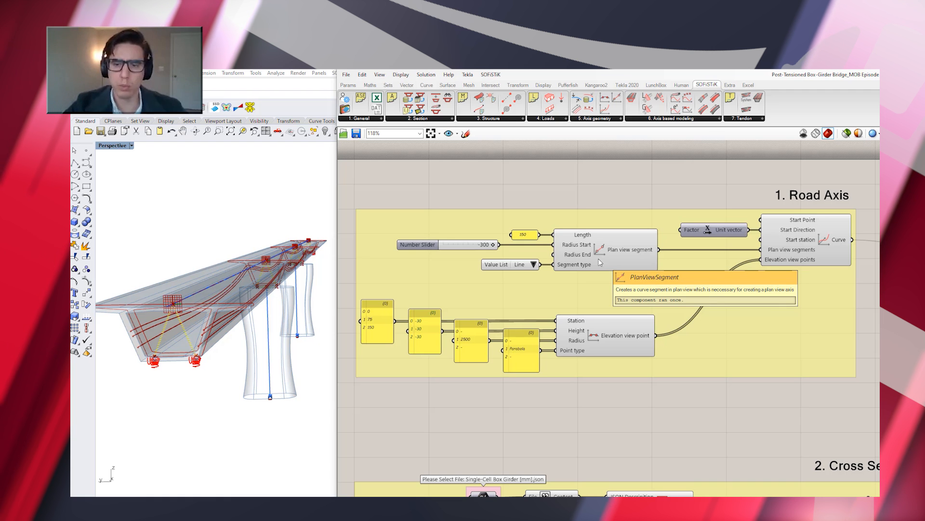
mouse_move(575, 268)
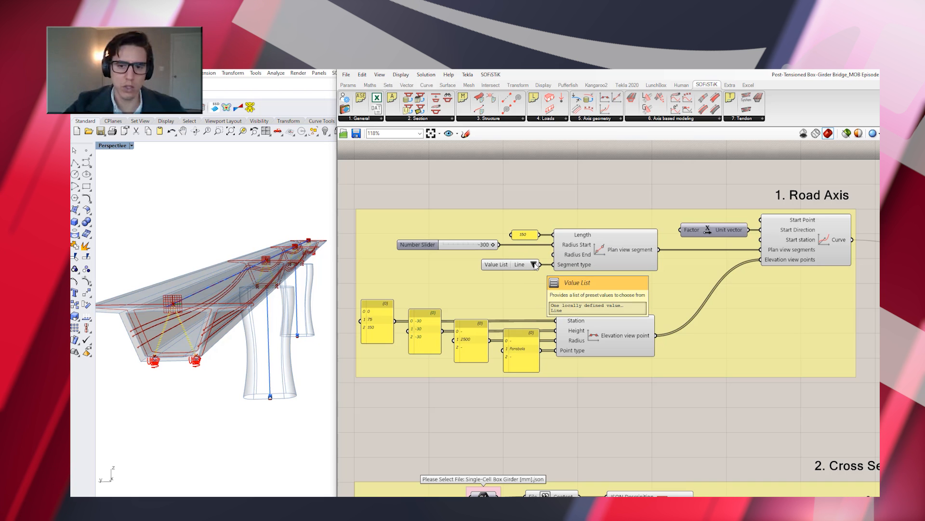
click(534, 265)
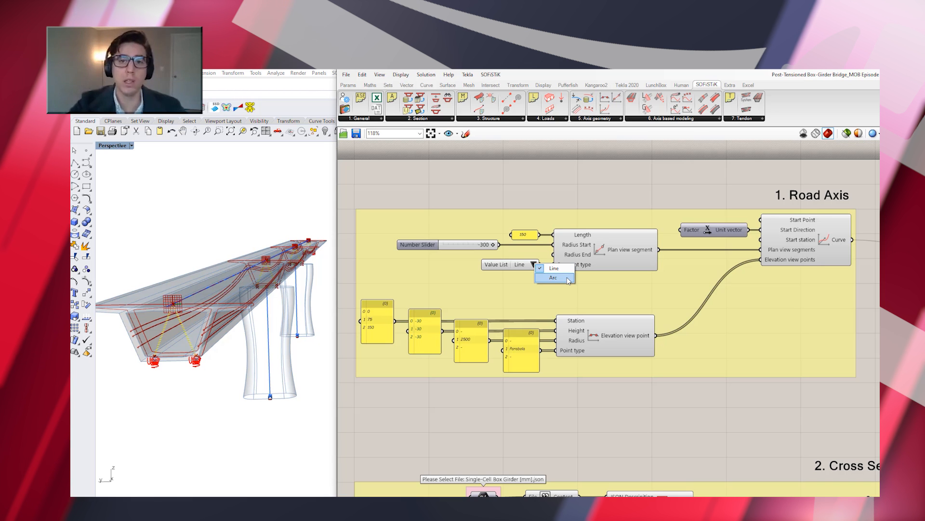
click(568, 279)
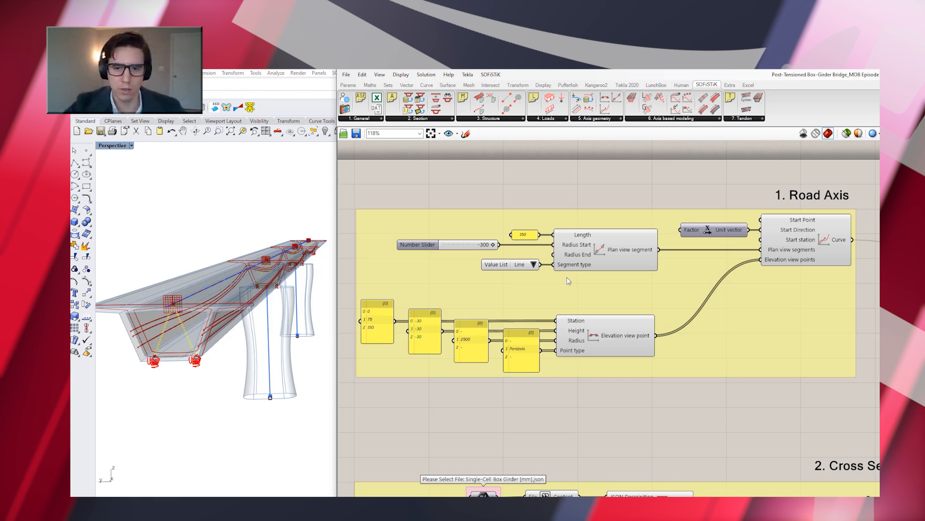
scroll(221, 282, down, 5)
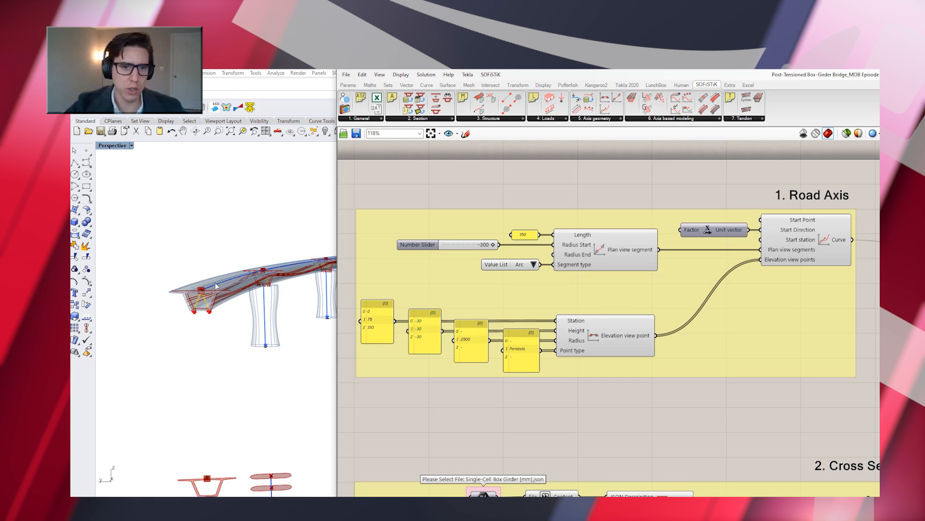
right_drag(309, 298, 311, 294)
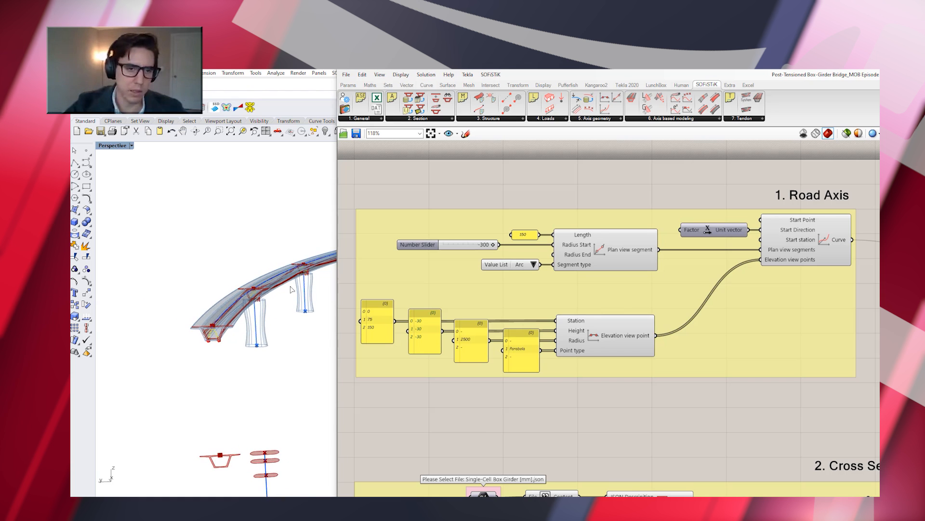
scroll(311, 293, down, 9)
scroll(319, 276, up, 5)
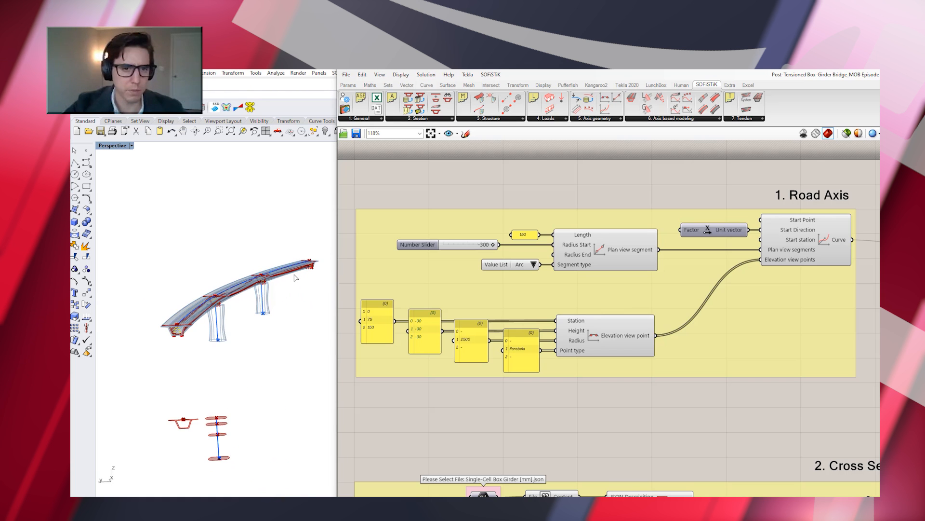
scroll(295, 281, down, 2)
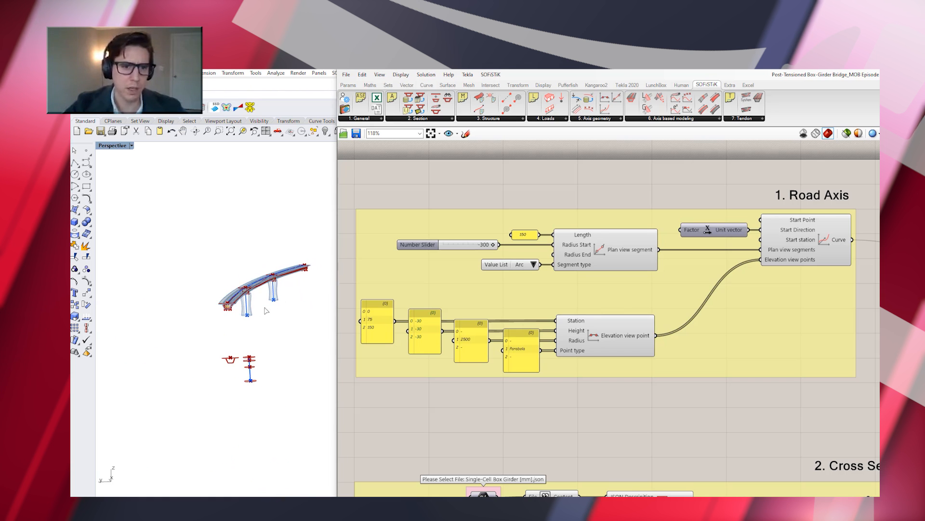
scroll(297, 277, up, 3)
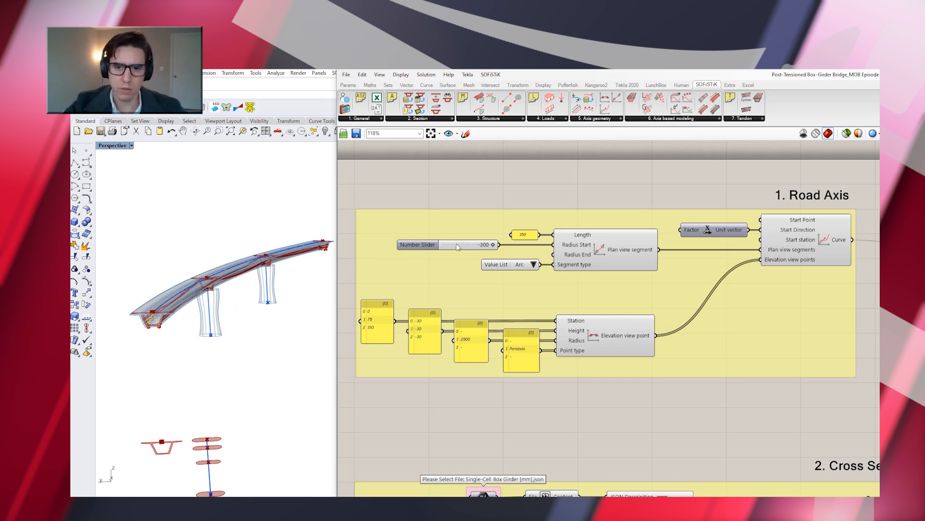
Set the start radius slider of the Road Axis plan view segment to -1000
click(482, 247)
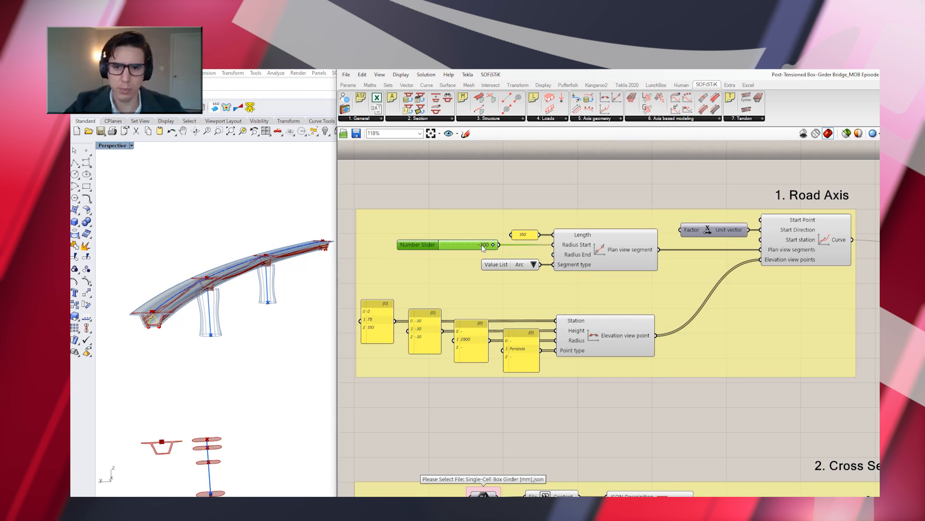
double_click(483, 247)
text(-1000)
click(484, 245)
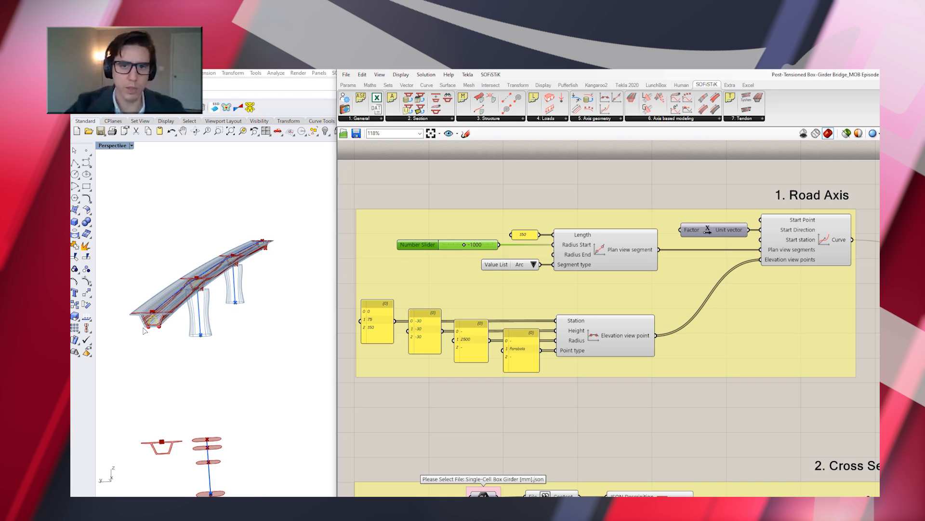
scroll(143, 330, up, 2)
scroll(132, 318, up, 2)
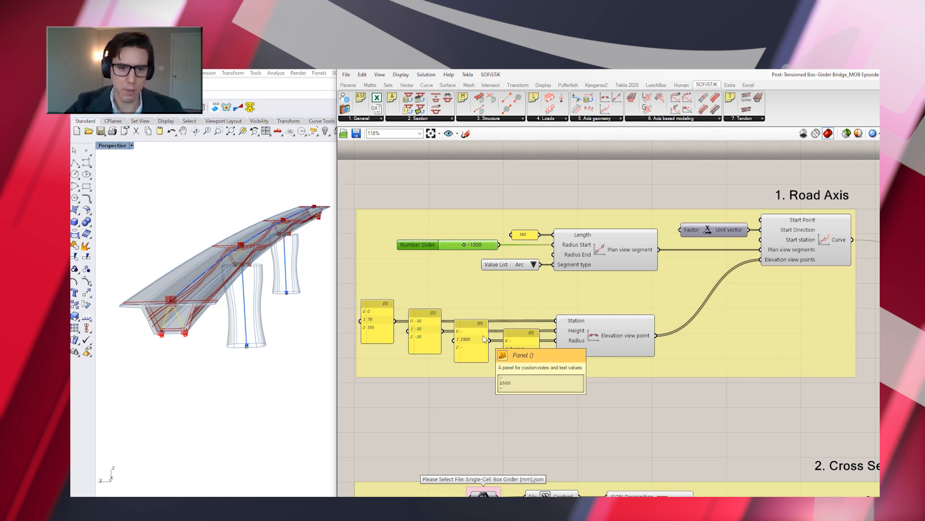
Set the second height value of the Road Axis elevation view points to -35
double_click(425, 328)
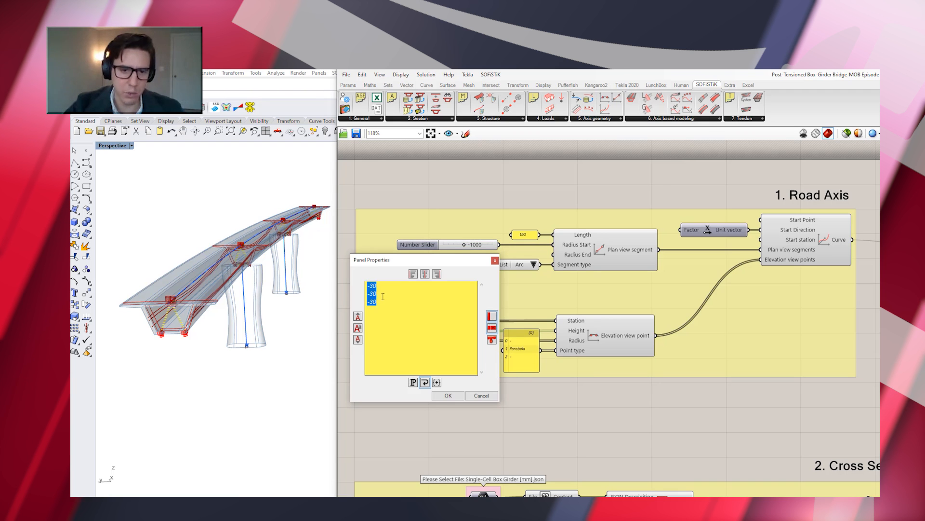
key(BackSpace)
text(5)
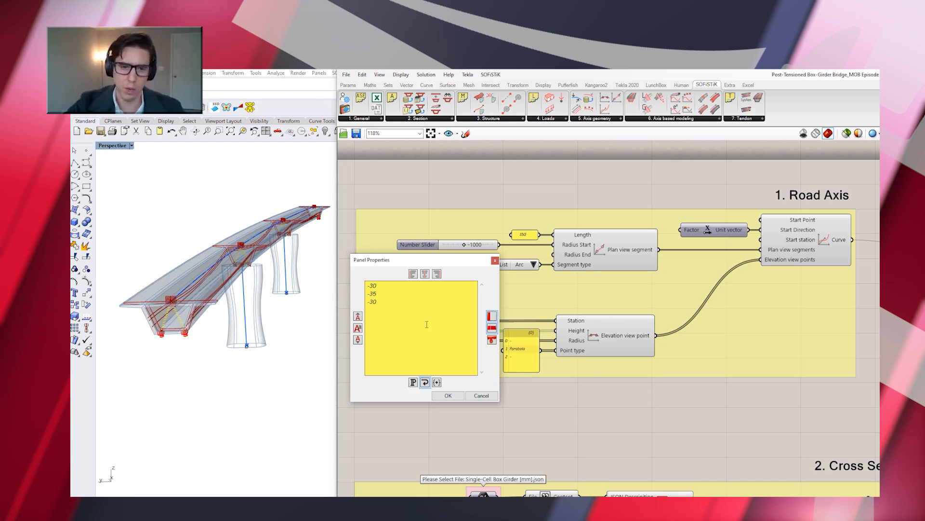
click(448, 395)
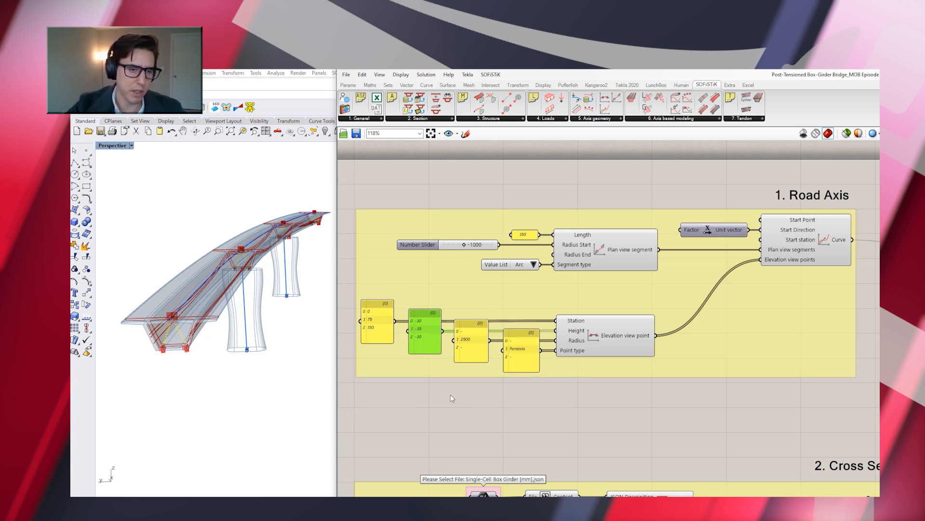
In the Cross Section group, try a smaller top deck width (WTOP) for the girder, ending with the slider at 10000
scroll(450, 394, down, 6)
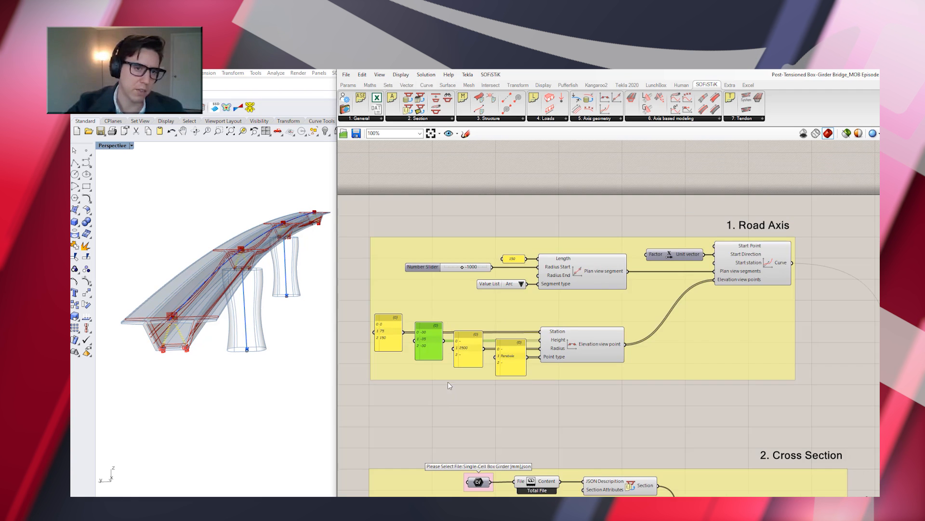
scroll(530, 488, up, 5)
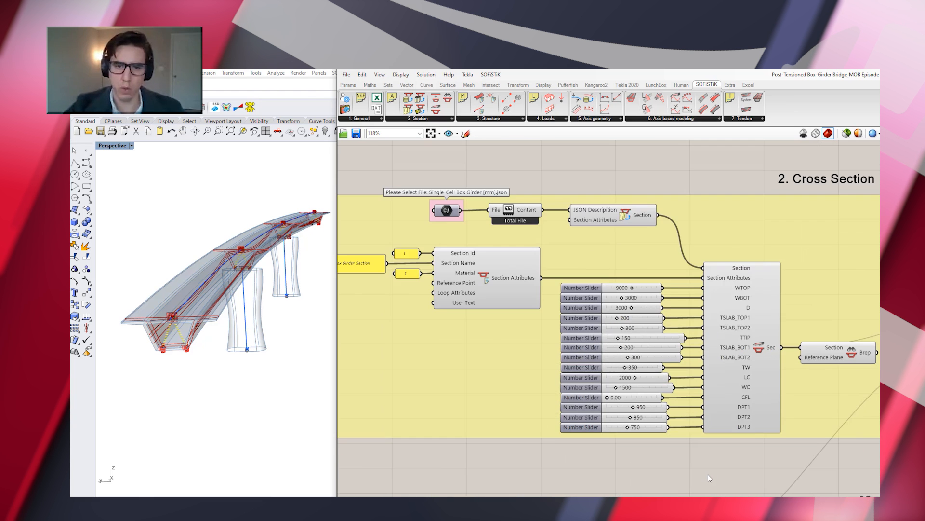
right_drag(700, 470, 690, 471)
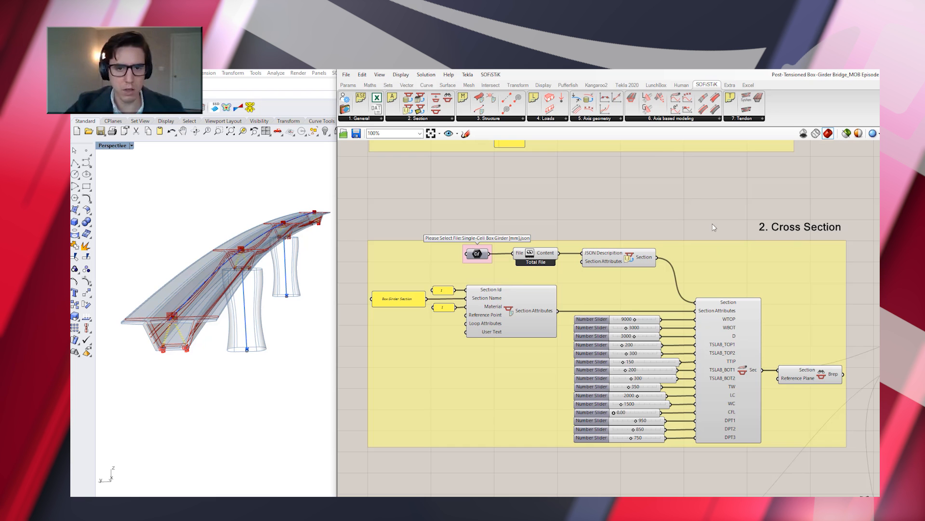
mouse_move(480, 254)
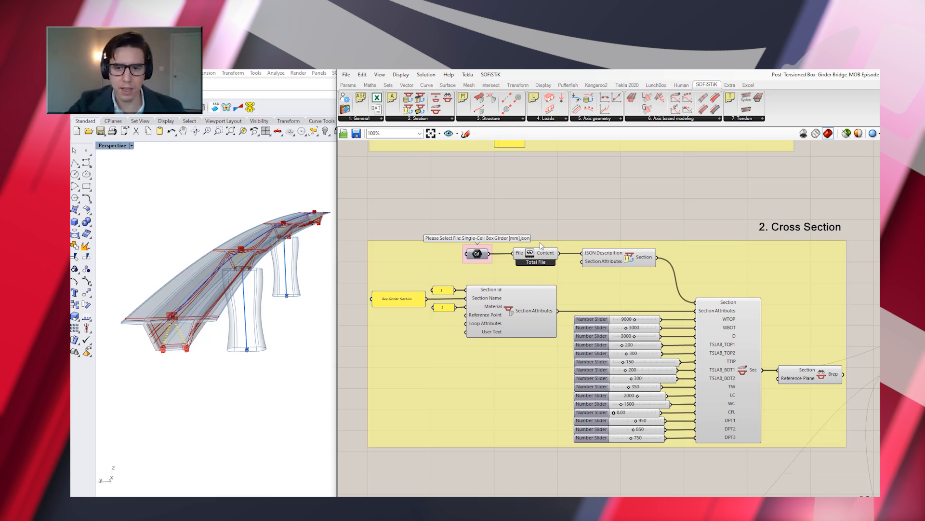
mouse_move(552, 255)
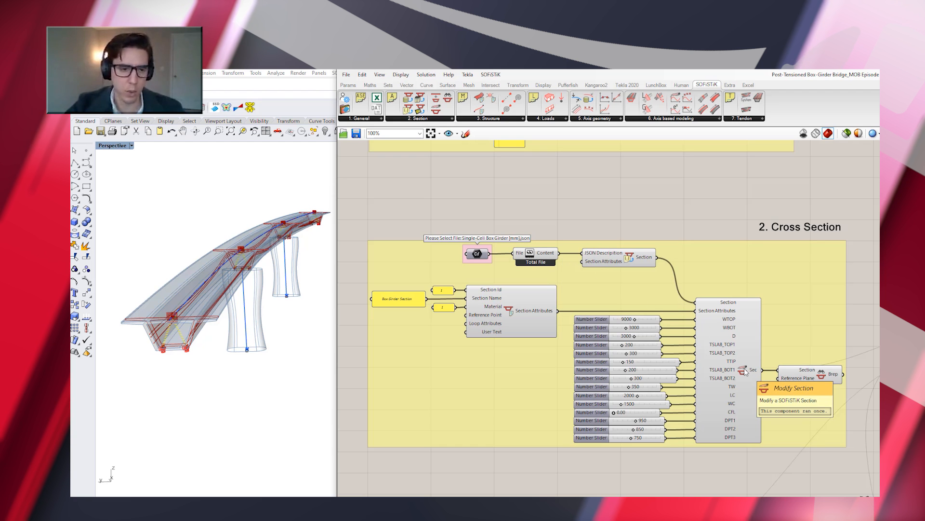
mouse_move(731, 325)
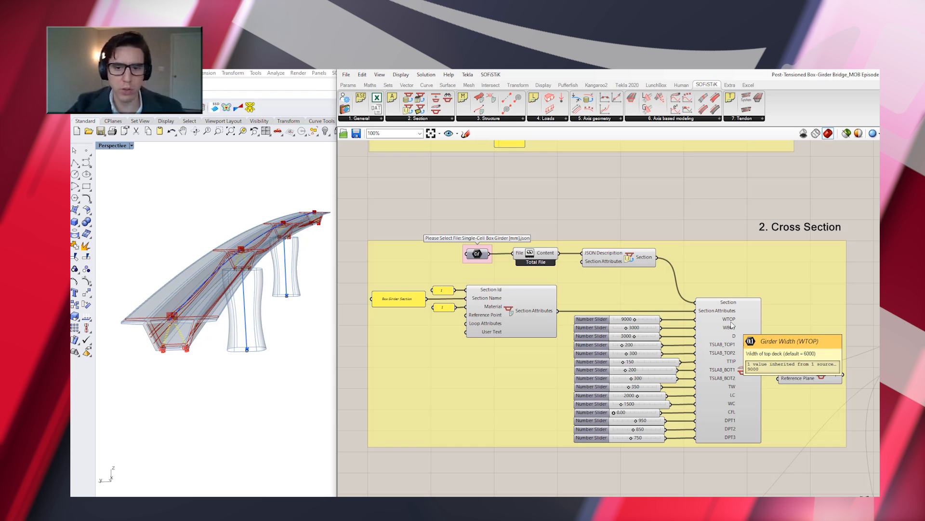
mouse_move(631, 321)
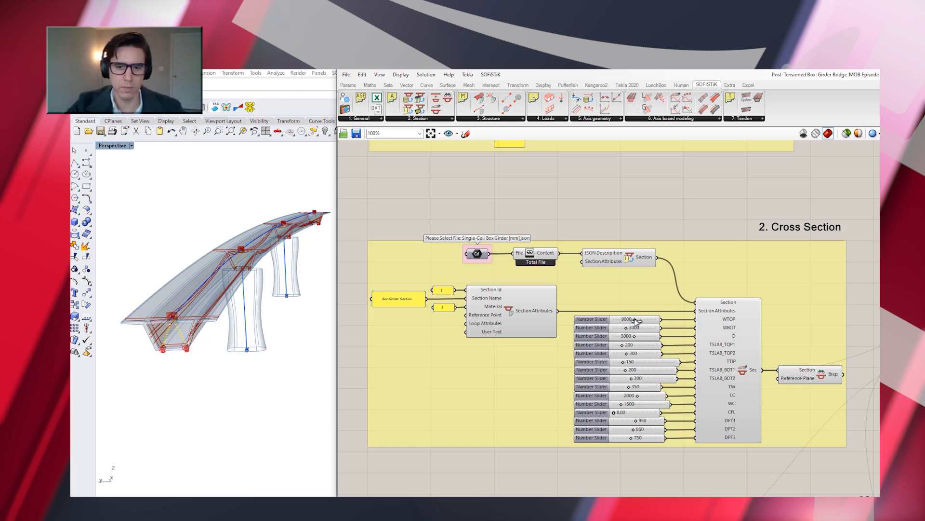
drag(627, 320, 613, 320)
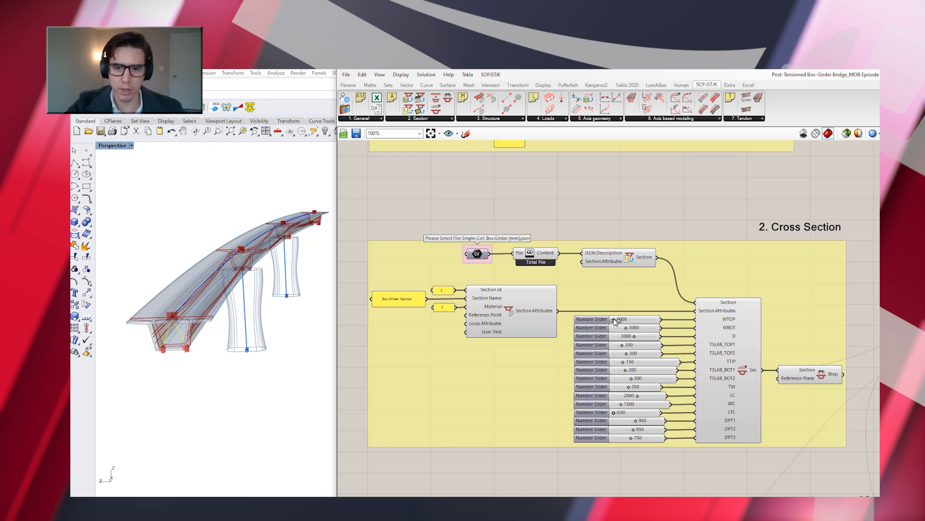
drag(627, 322, 667, 322)
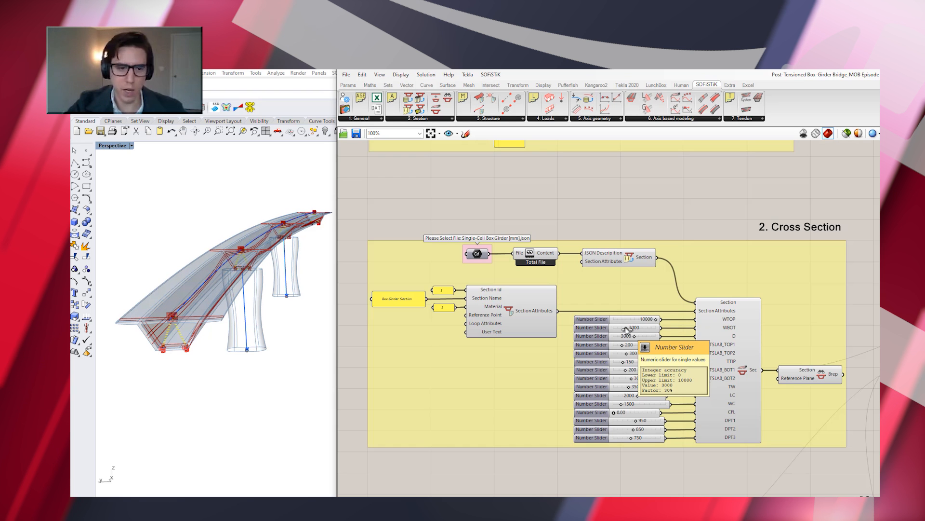
Set the girder section depth (D) to 4000 and inspect the resulting cross-section outline in Rhino
drag(634, 336, 662, 337)
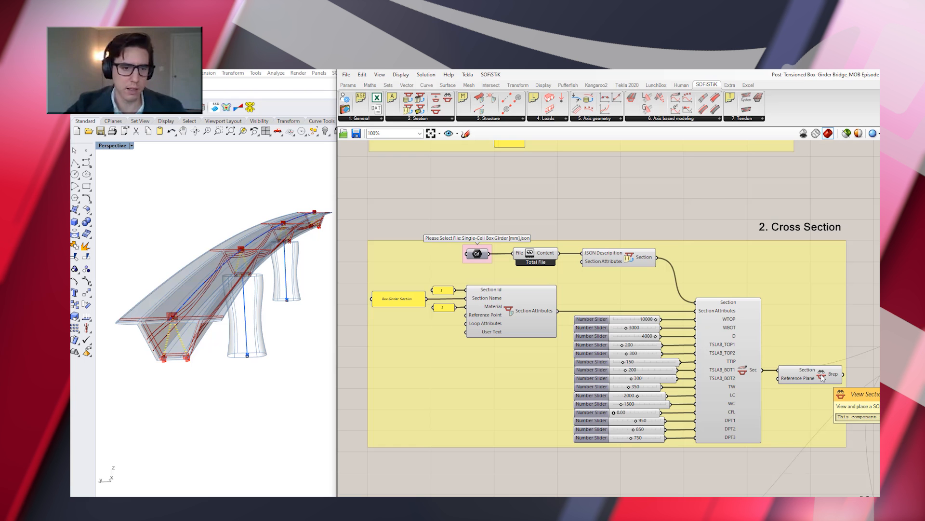
scroll(192, 309, down, 5)
scroll(202, 369, up, 8)
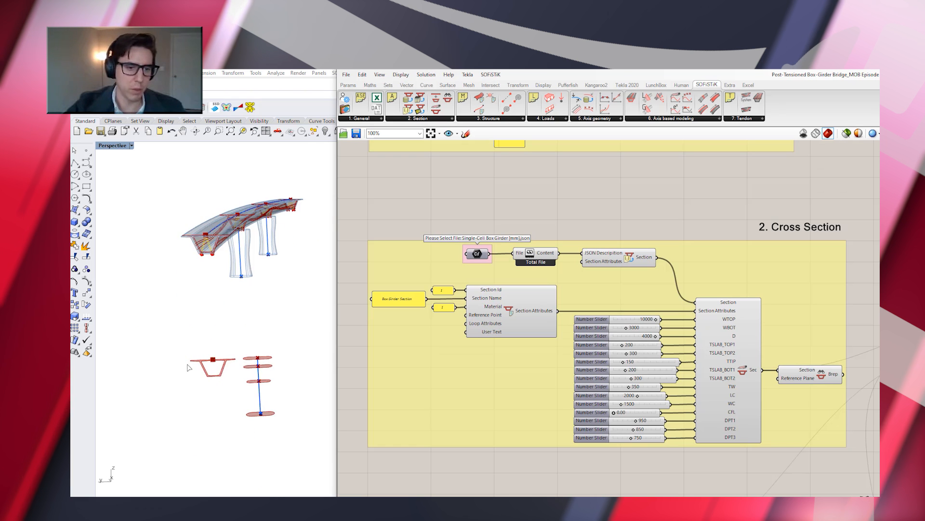
scroll(188, 376, up, 2)
scroll(191, 377, down, 2)
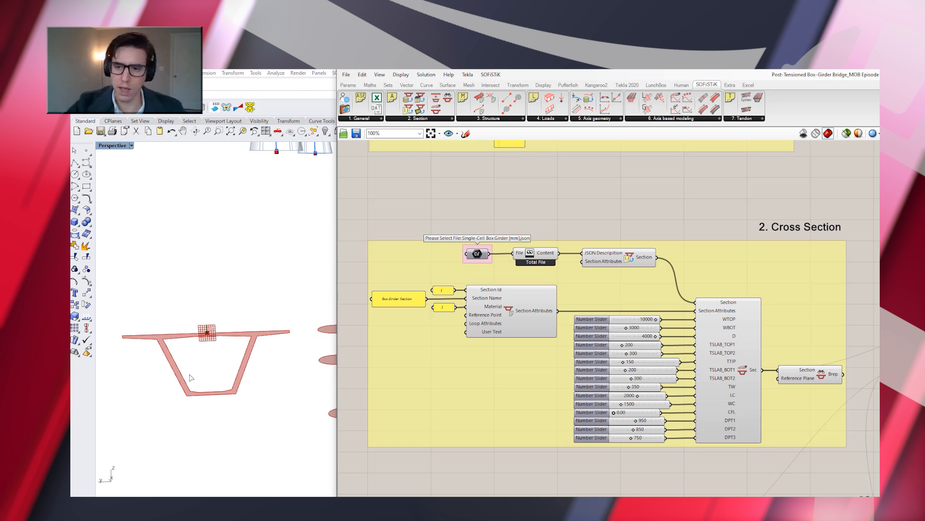
Preview the box girder section's labelled points and contours through the View Section component, and look through the available Section components
click(813, 377)
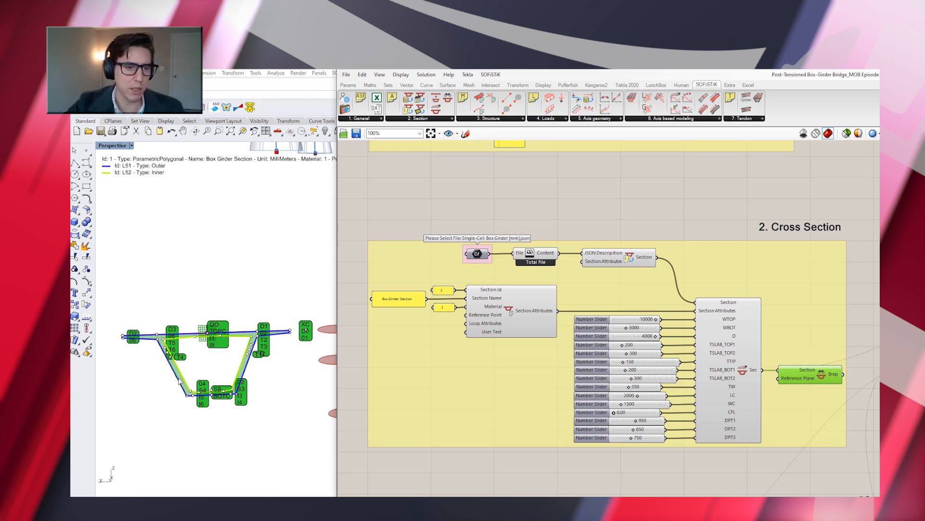
scroll(172, 357, up, 5)
scroll(171, 357, down, 5)
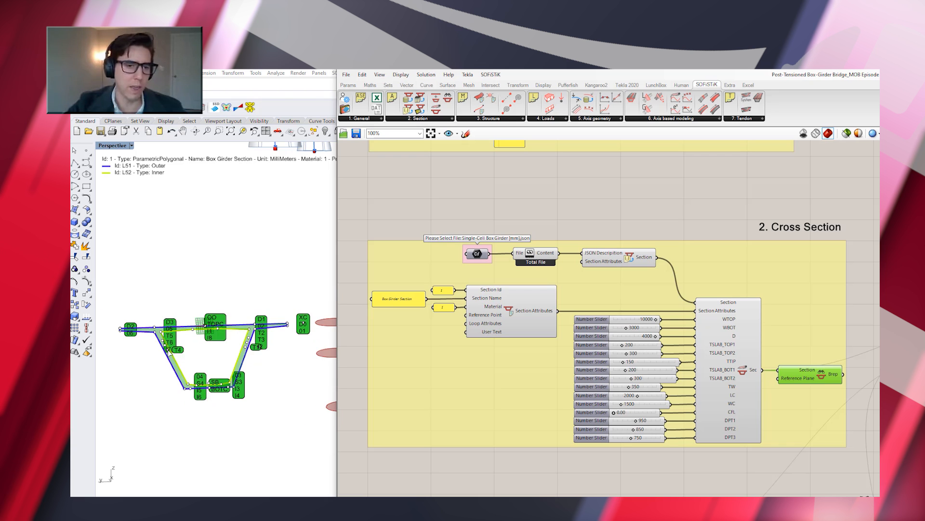
scroll(161, 349, up, 3)
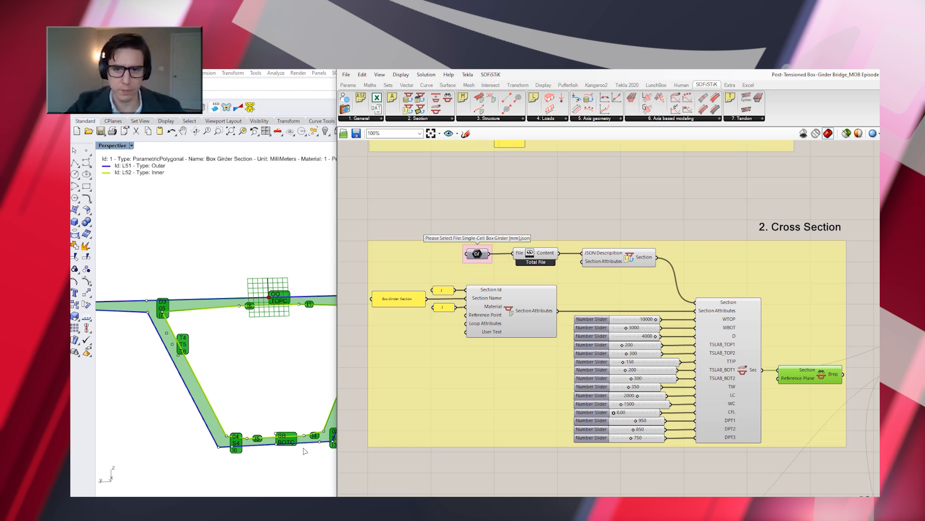
scroll(240, 400, down, 3)
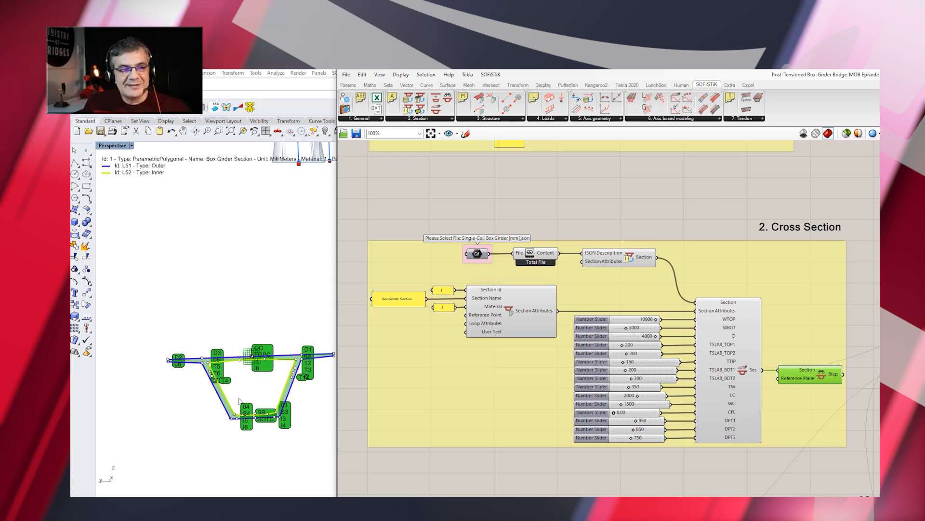
scroll(316, 412, up, 5)
scroll(316, 411, down, 5)
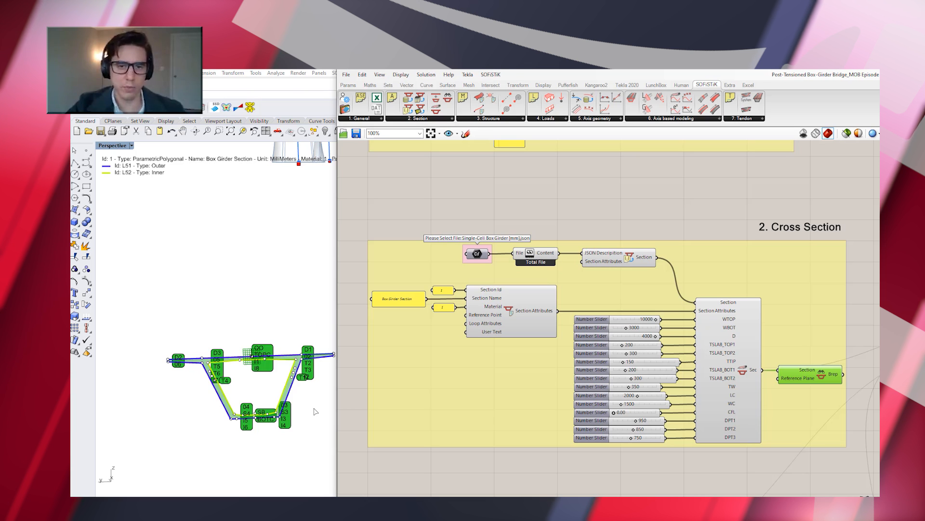
click(452, 118)
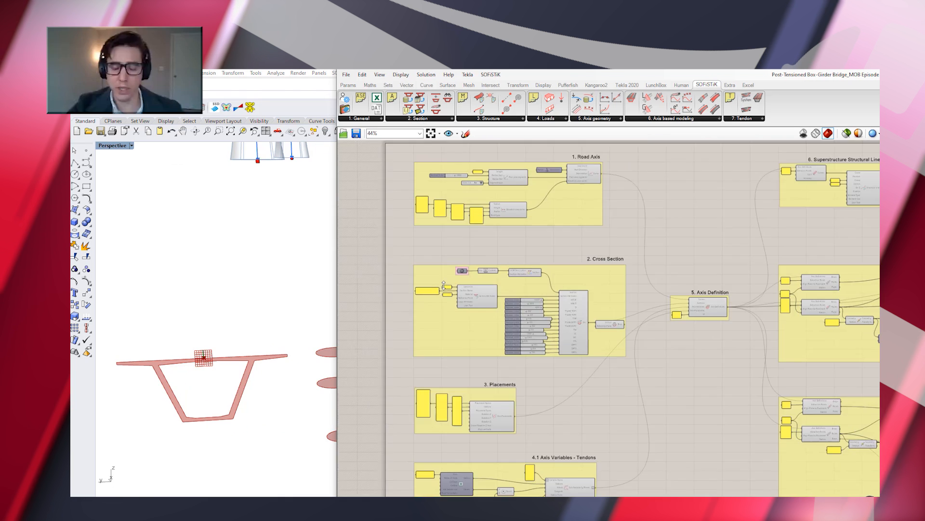
Set the CL Pier 2 station in the Placements group to 20
scroll(439, 425, up, 4)
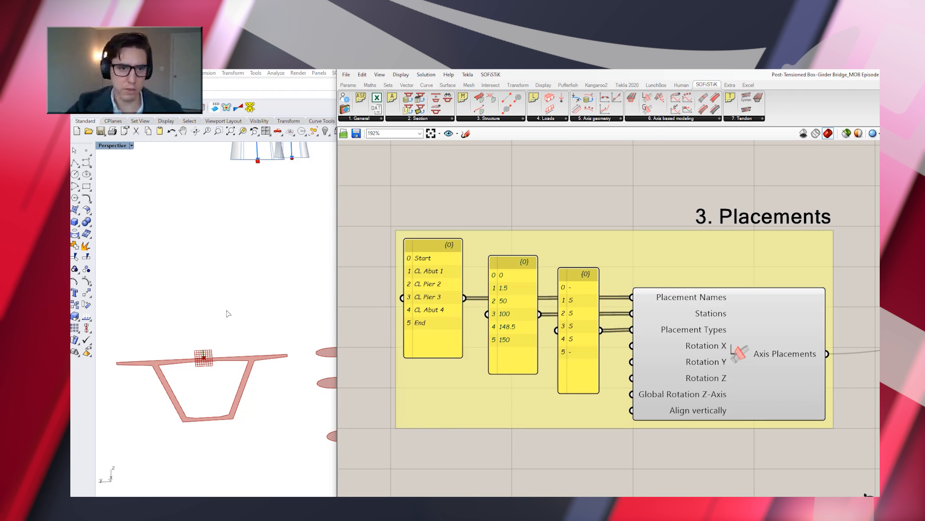
scroll(228, 313, down, 5)
right_drag(228, 313, 161, 192)
scroll(167, 189, up, 3)
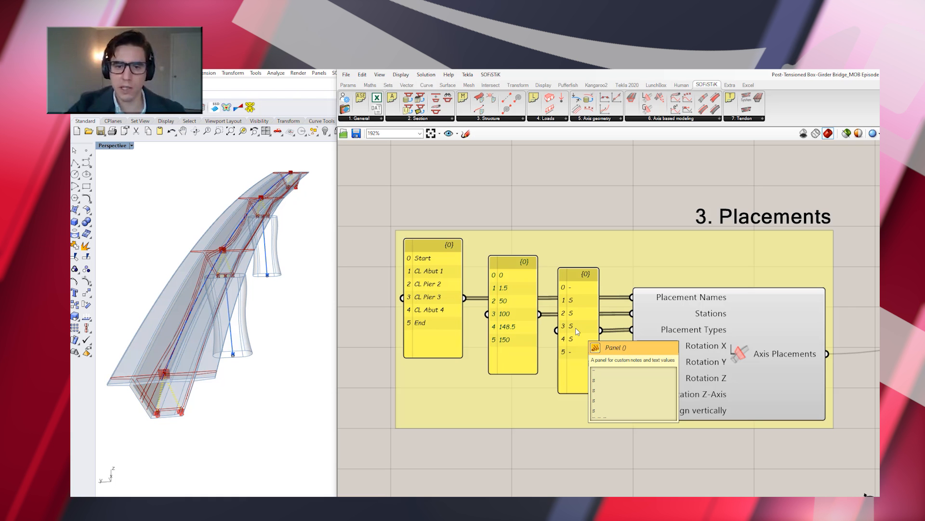
double_click(520, 315)
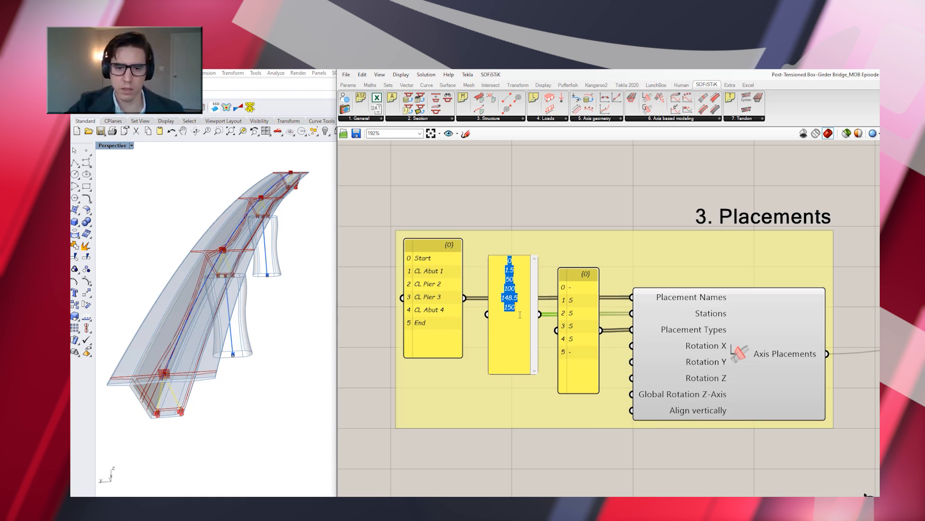
click(512, 280)
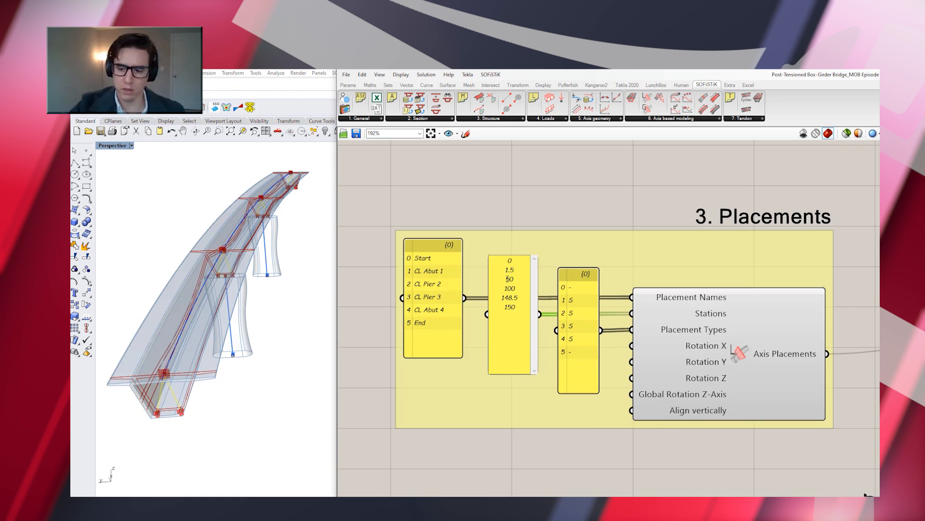
text(2)
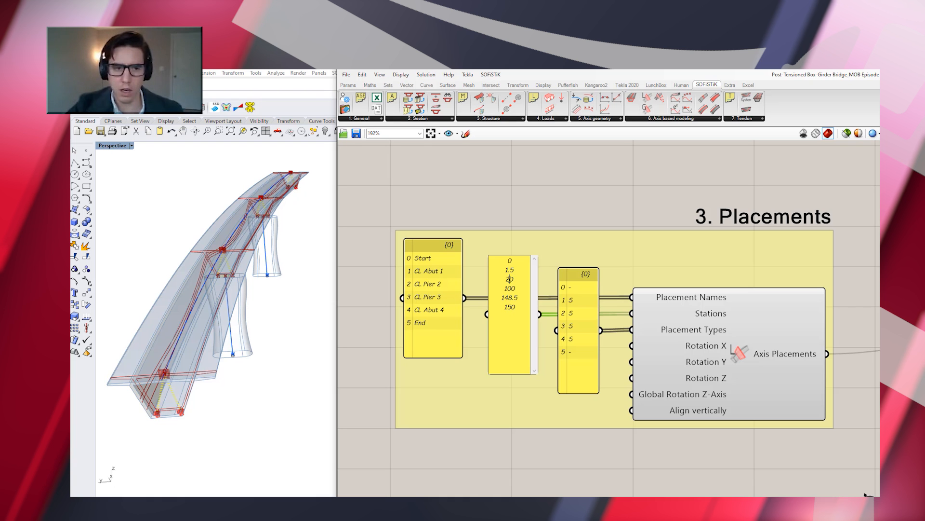
click(534, 210)
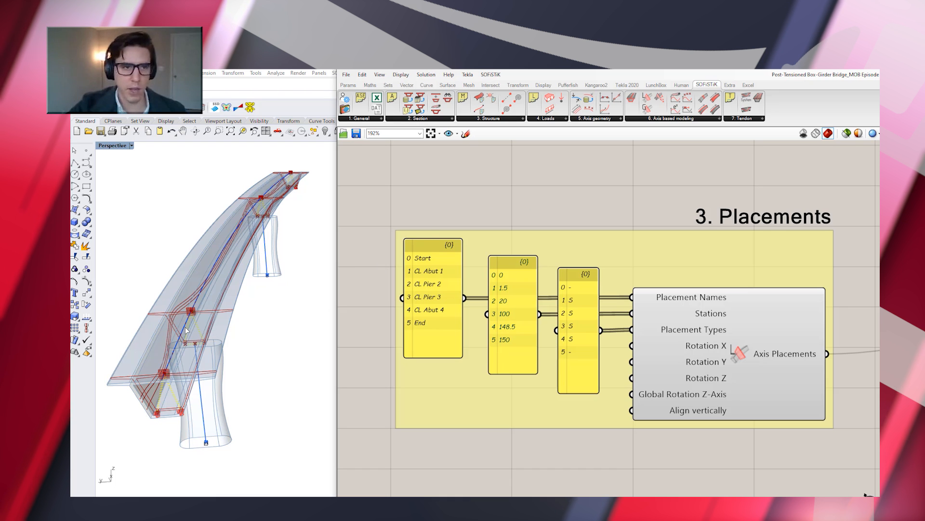
Restore the multi-viewport layout in Rhino and examine the pier's position along the curved deck in the Top view
double_click(116, 146)
scroll(145, 221, down, 3)
scroll(142, 220, down, 2)
scroll(272, 229, up, 2)
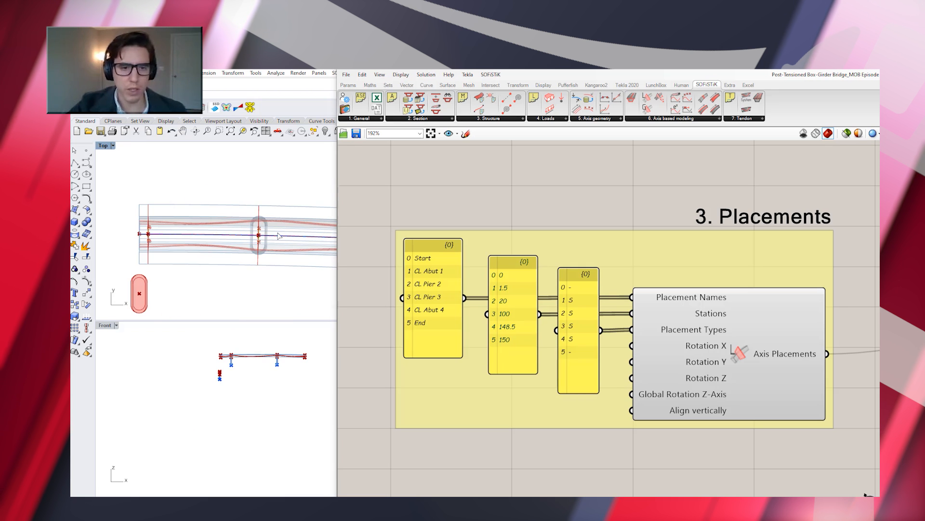
scroll(204, 235, down, 4)
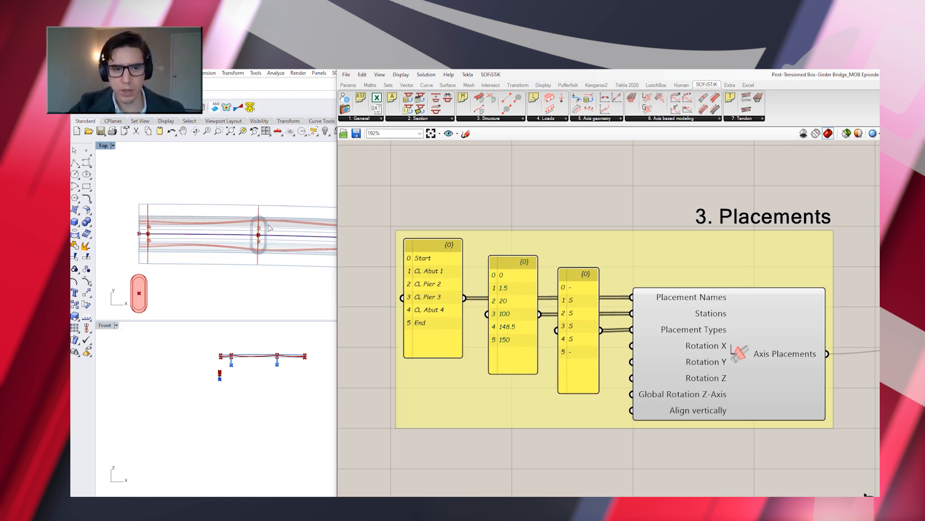
scroll(204, 235, down, 3)
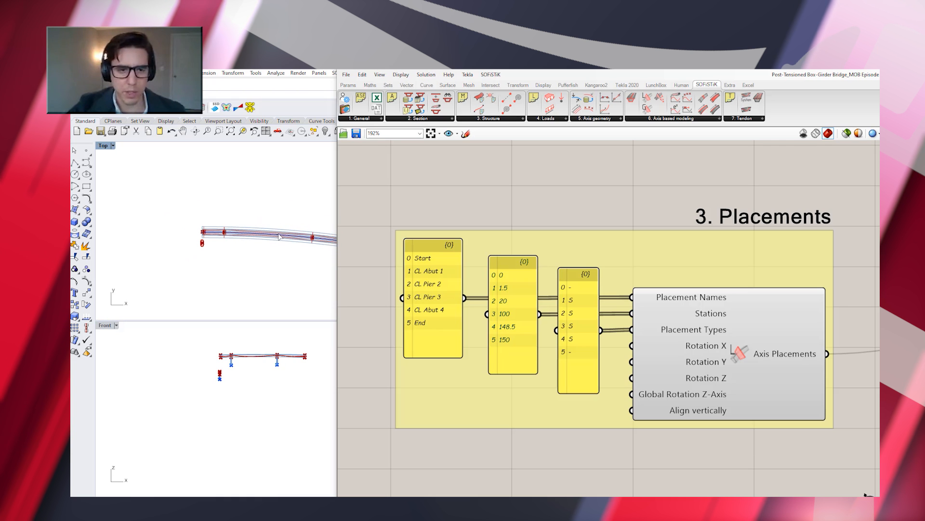
scroll(174, 233, up, 5)
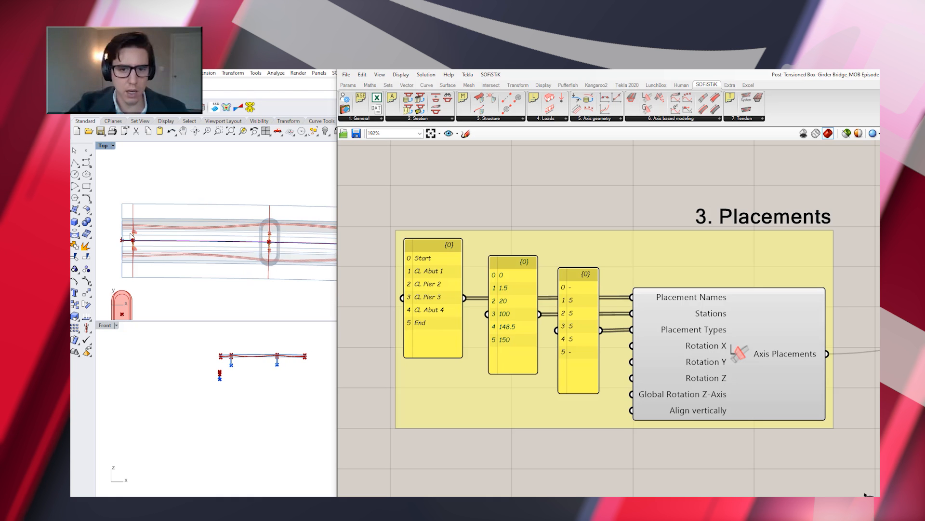
Set the CL Pier 2 station in the Placements group to 30 and check the pier in the Top view
double_click(502, 307)
double_click(509, 280)
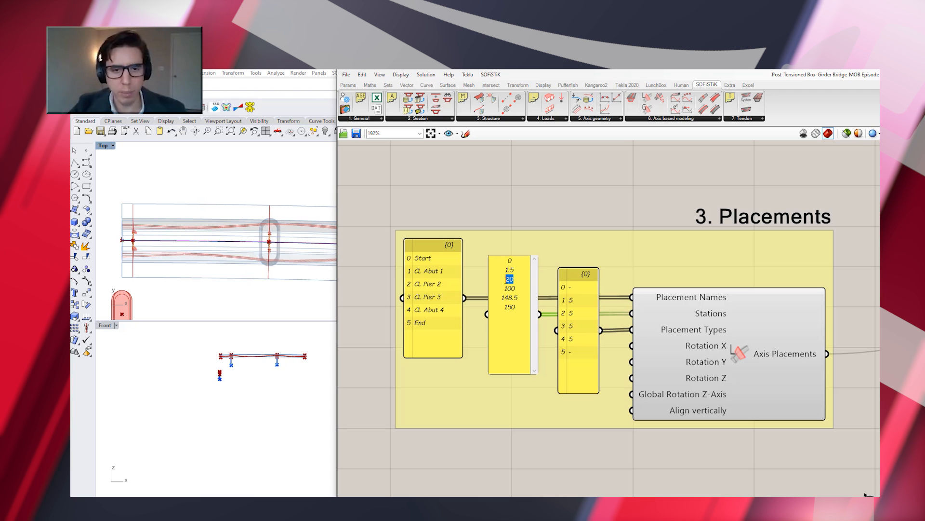
click(527, 201)
scroll(168, 251, down, 4)
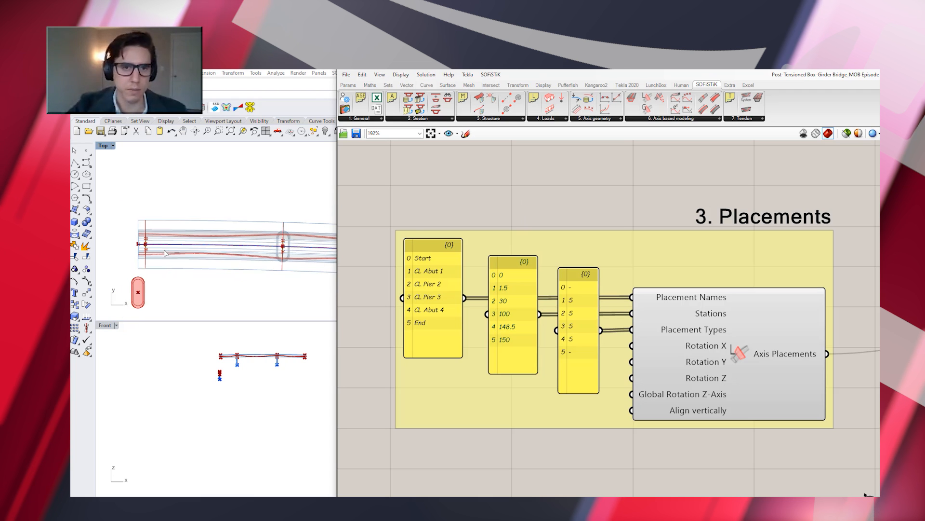
scroll(284, 252, up, 1)
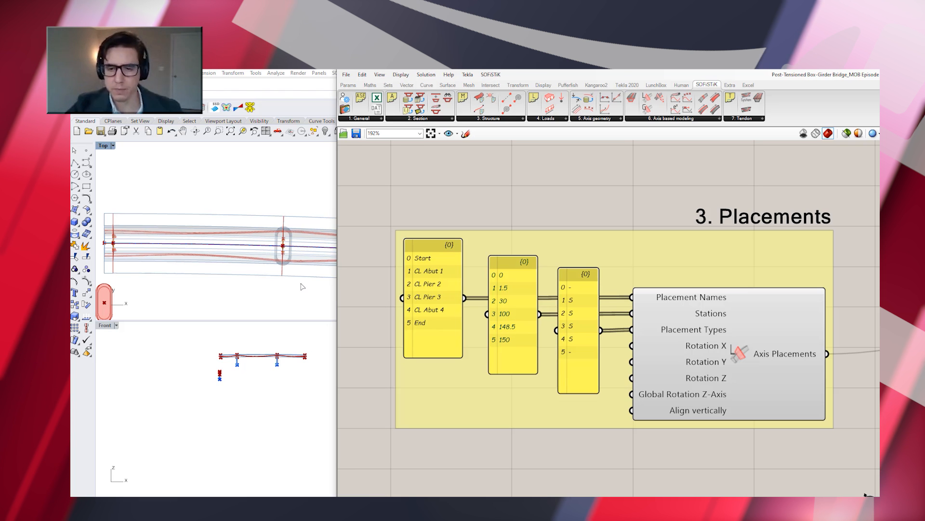
Go to the Axis Variables - Tendons group and open the folder containing the Grasshopper document
scroll(546, 318, down, 6)
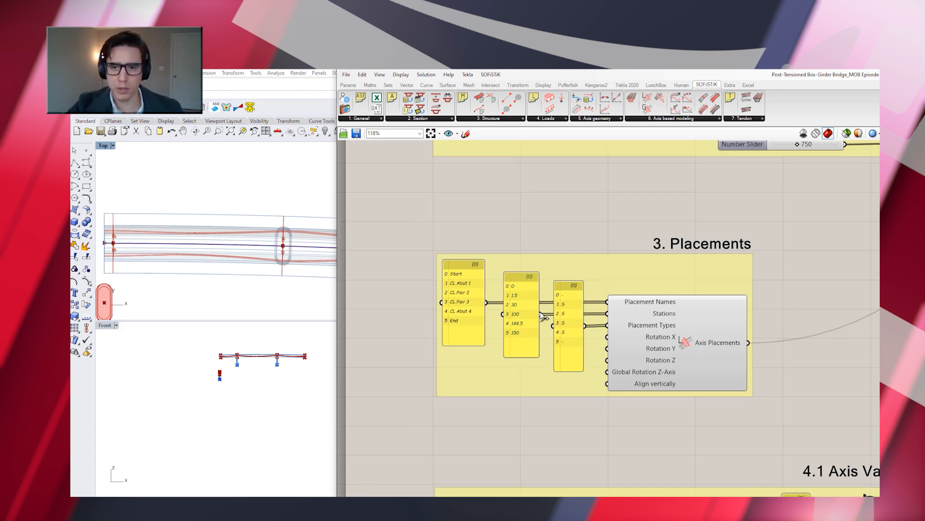
scroll(581, 450, up, 4)
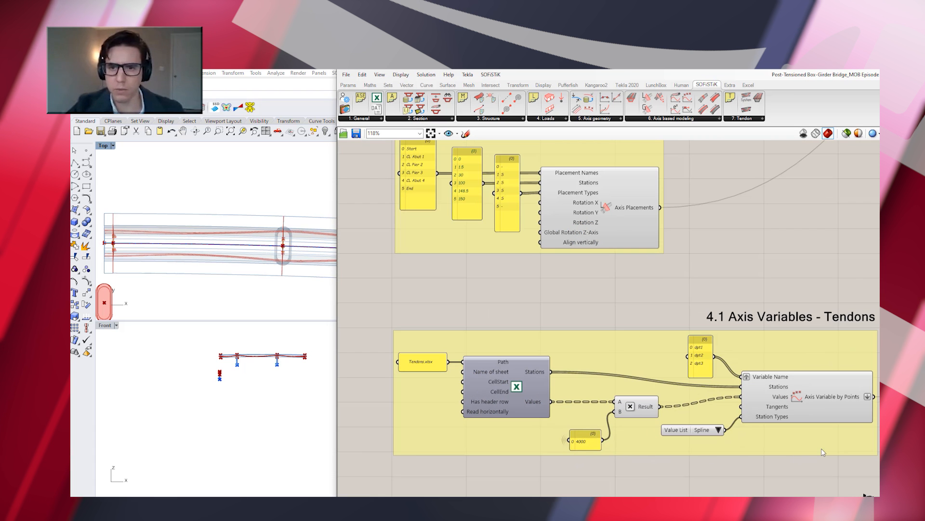
right_drag(774, 463, 739, 373)
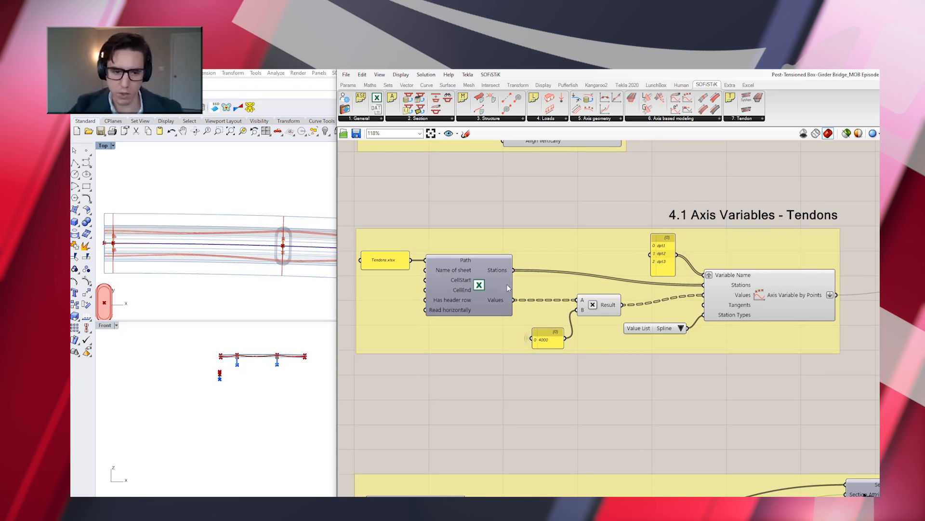
click(346, 75)
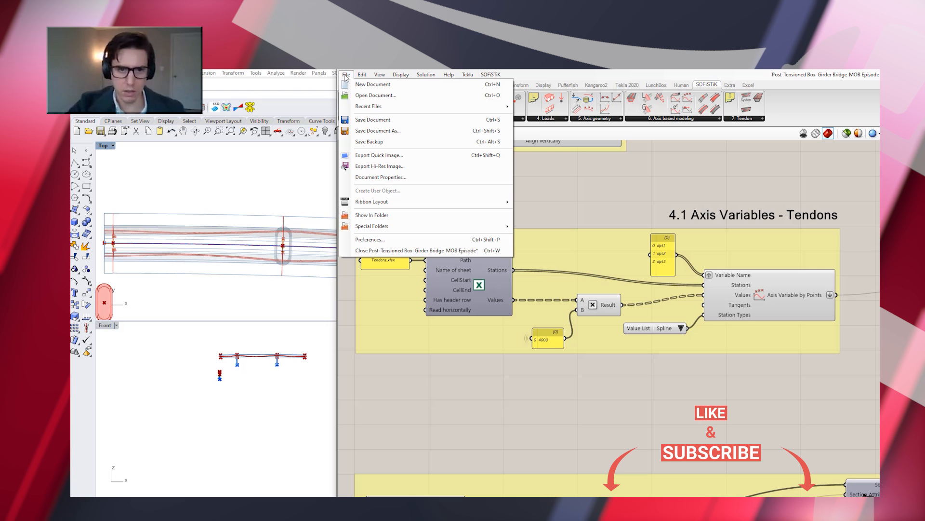
click(405, 216)
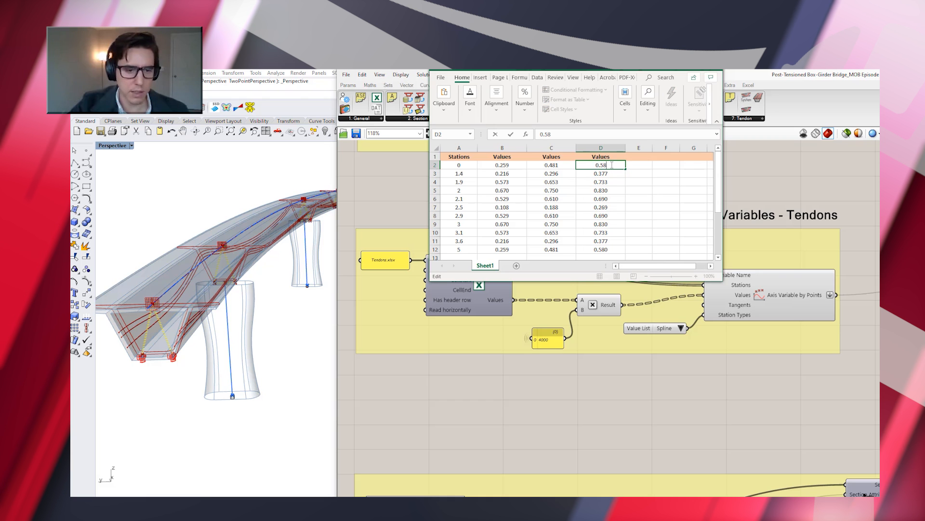
In the tendon workbook in Excel, set the third tendon value at station 0 (cell D2) to 0.70 and save
double_click(595, 165)
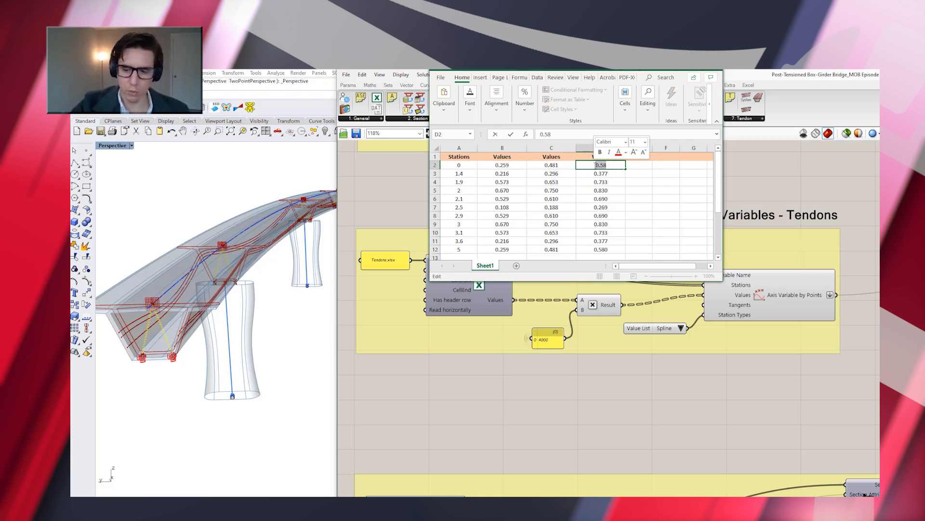
text(0.70)
key(Return)
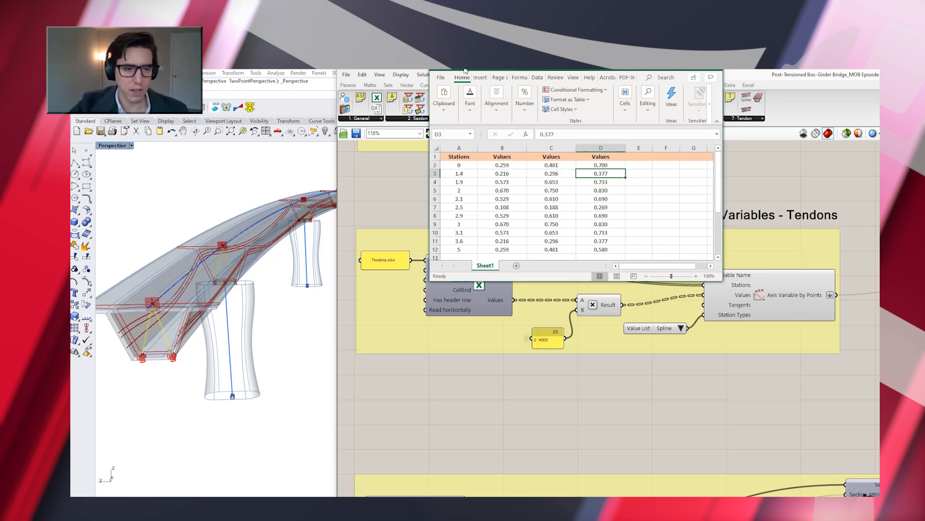
click(492, 69)
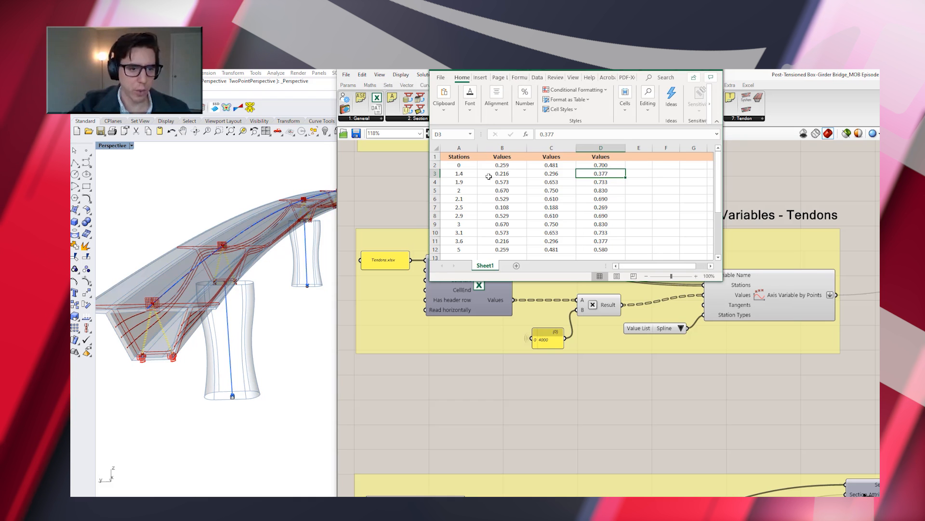
Change the second tendon station (cell A3) in the workbook to 1.7
click(466, 174)
double_click(467, 174)
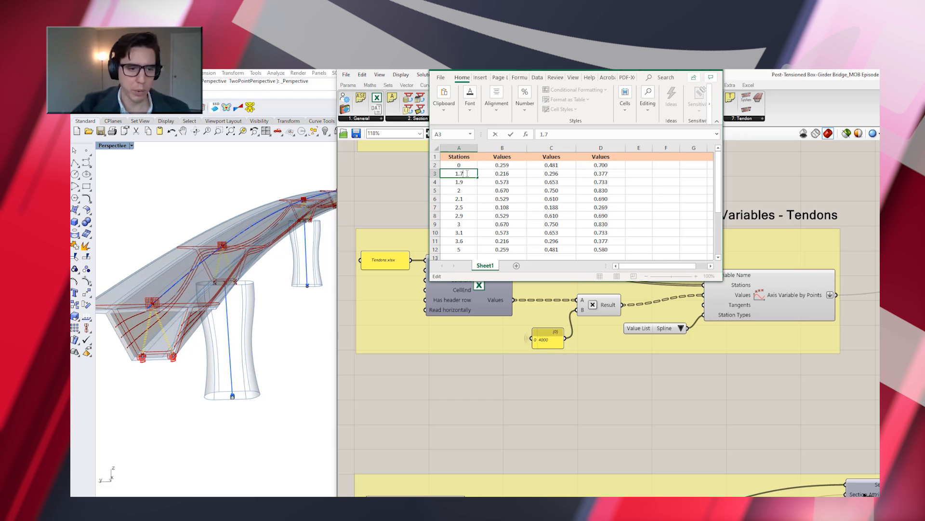
text(7)
key(Return)
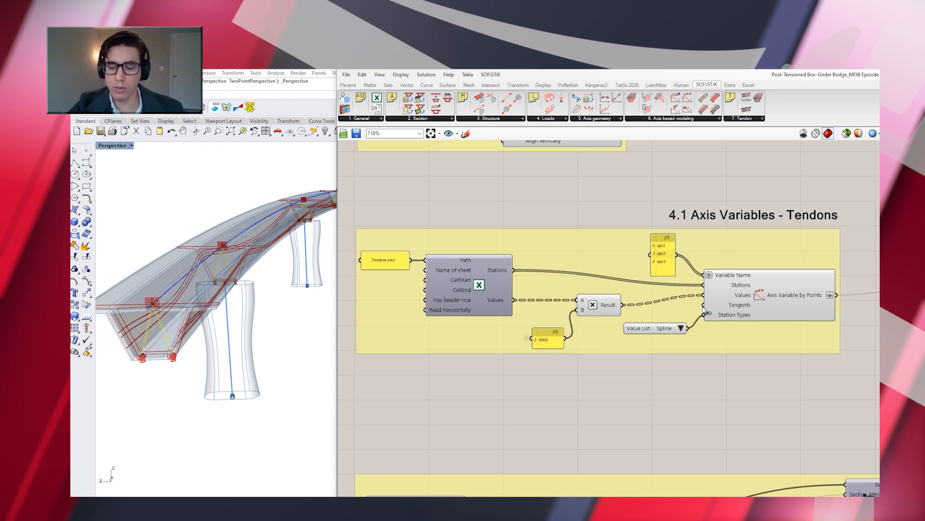
Try the Linear station type for the tendon axis variables, comparing the tendon shape, and switch back to Spline
mouse_move(769, 300)
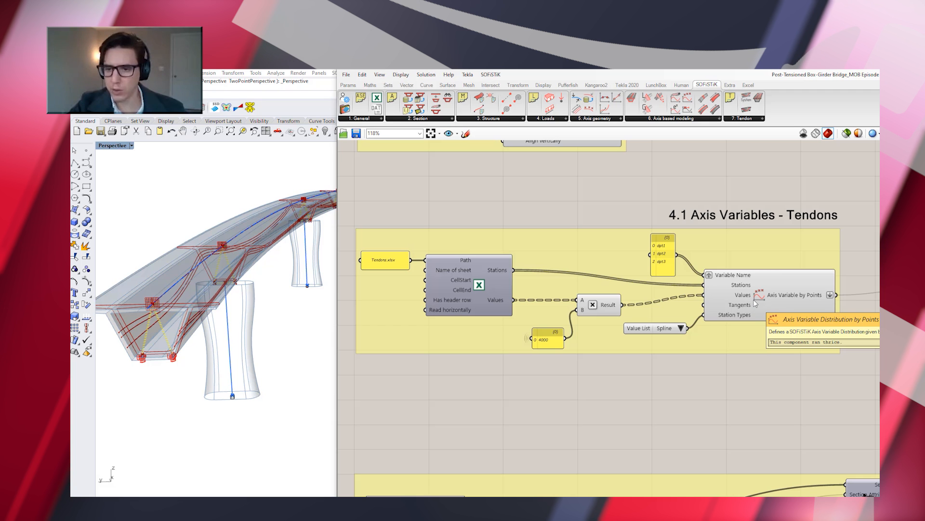
mouse_move(682, 329)
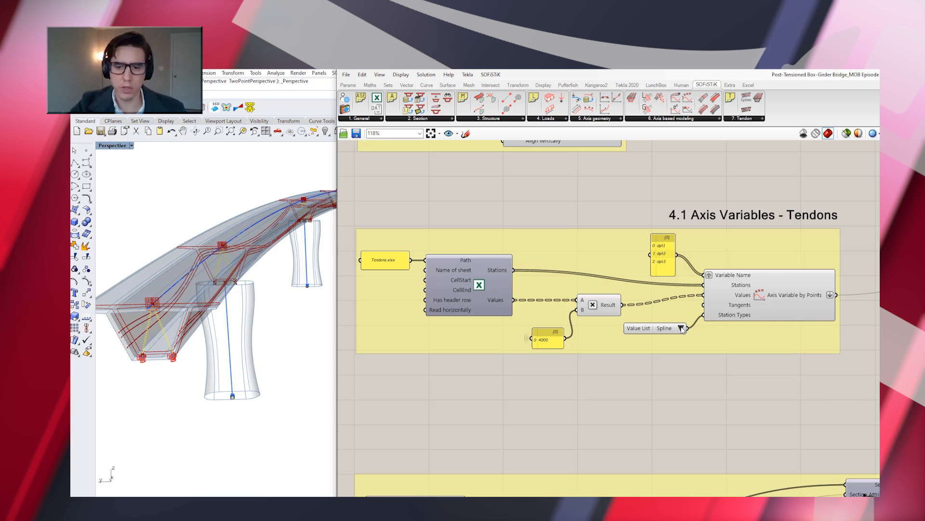
click(681, 328)
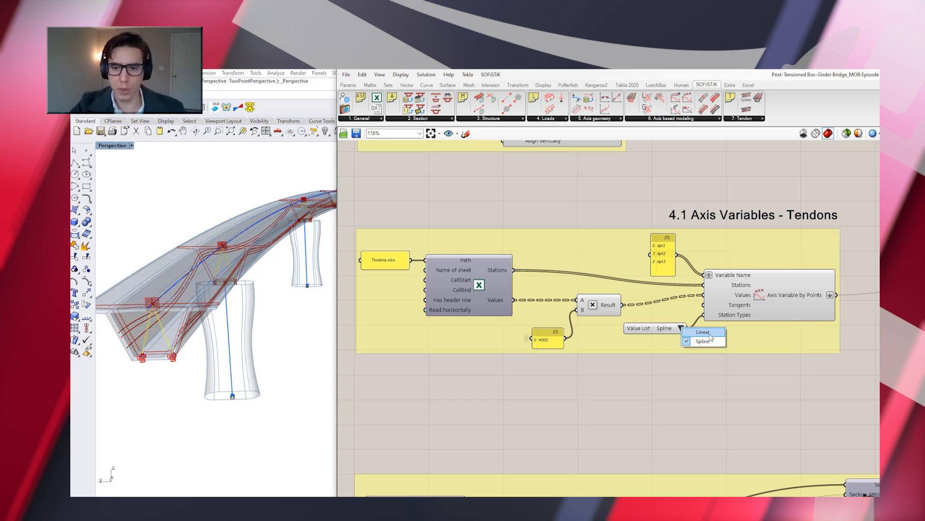
click(710, 338)
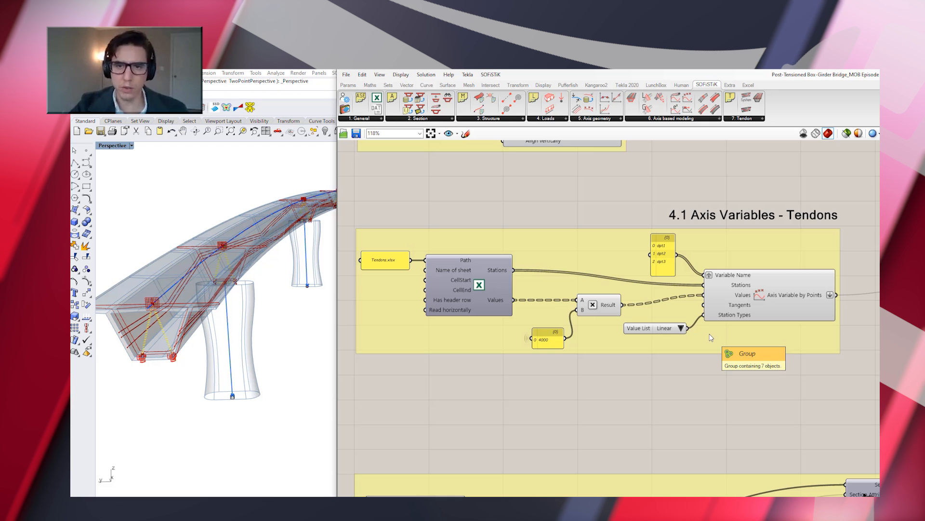
click(682, 328)
click(696, 341)
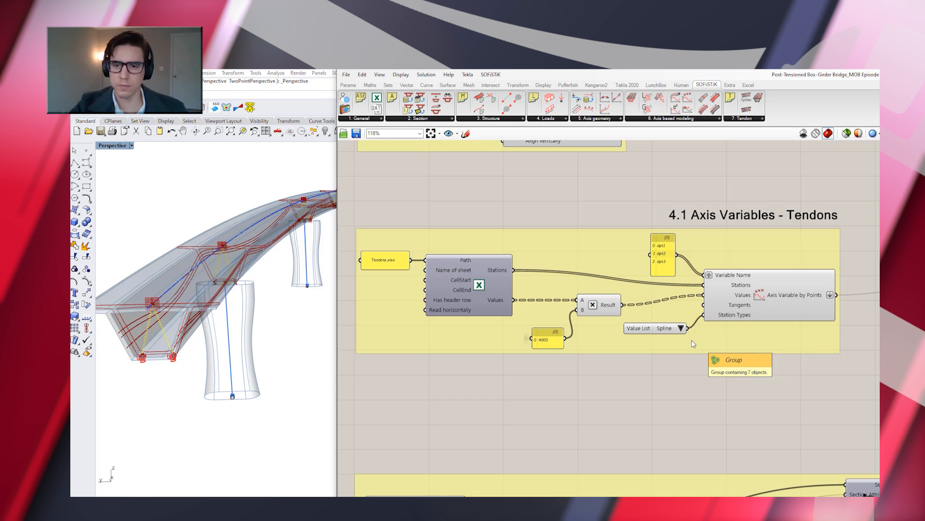
Go to the Axis Definition group and highlight its component to examine the placements in the Perspective view
scroll(589, 326, down, 6)
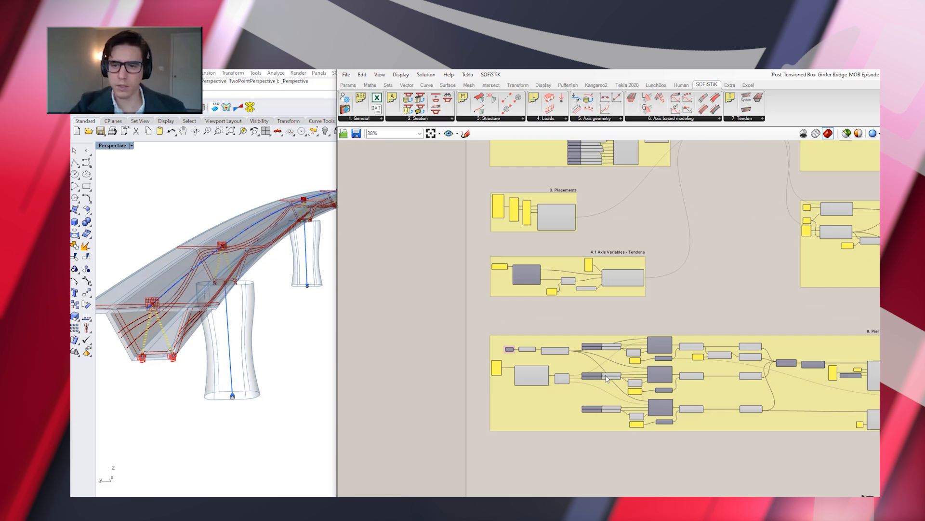
scroll(609, 369, down, 1)
scroll(520, 347, down, 1)
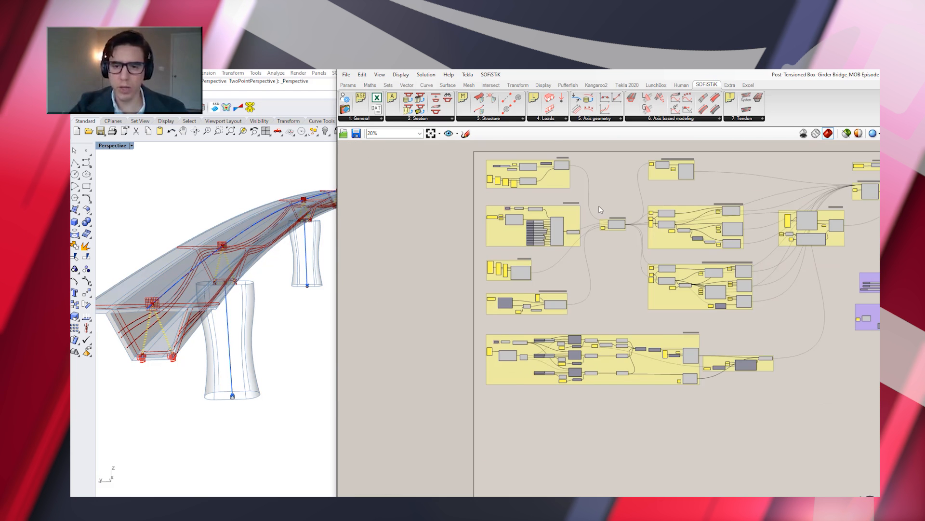
scroll(621, 215, up, 10)
scroll(621, 212, up, 1)
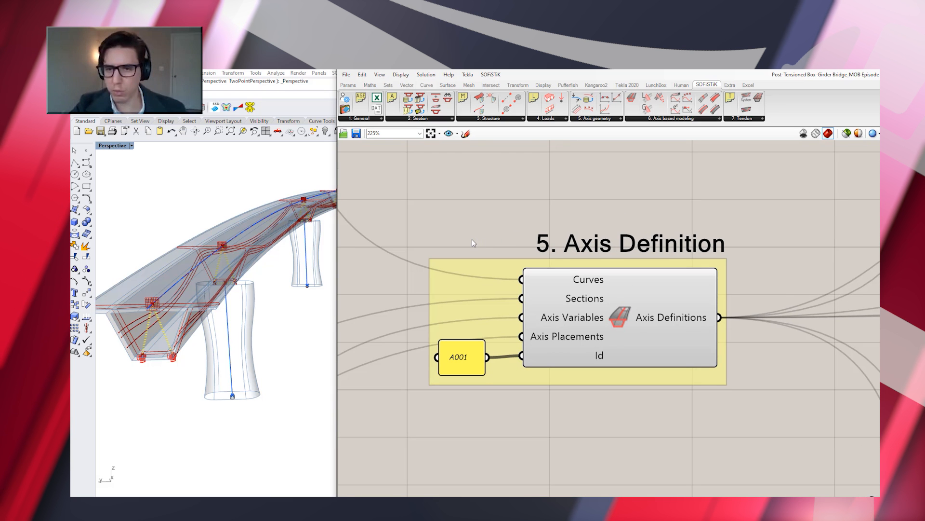
scroll(472, 239, down, 2)
scroll(718, 222, up, 1)
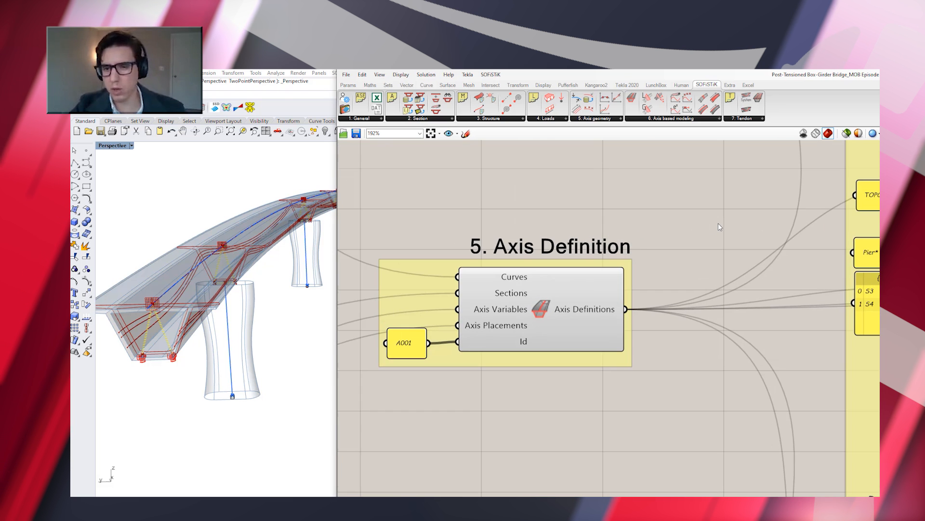
click(547, 310)
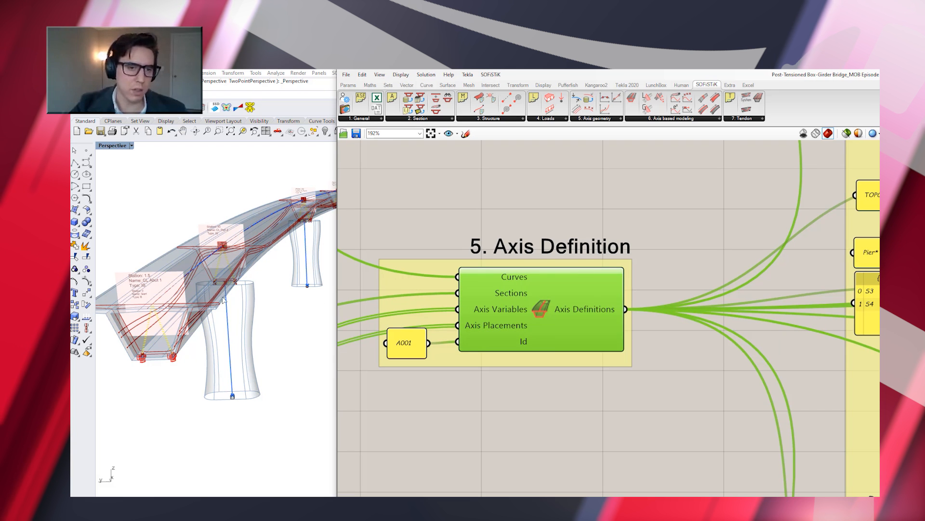
right_drag(115, 298, 114, 298)
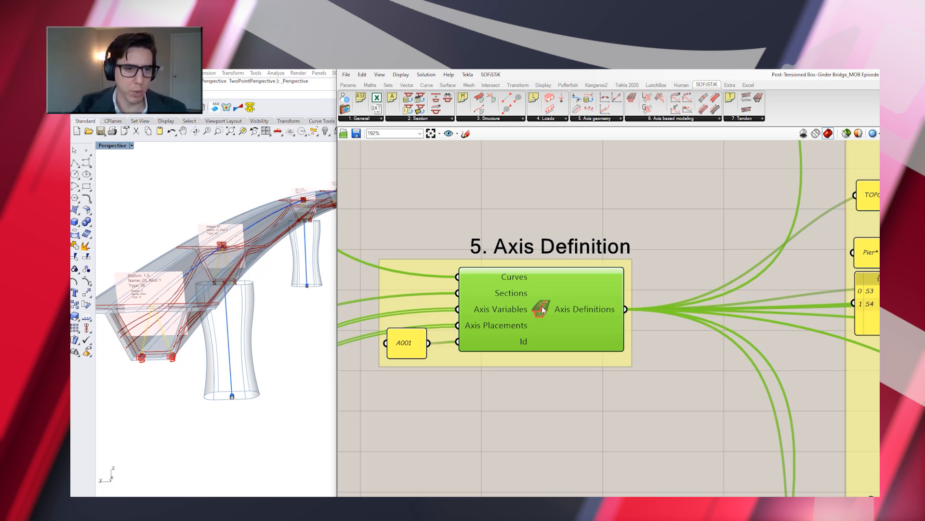
click(562, 402)
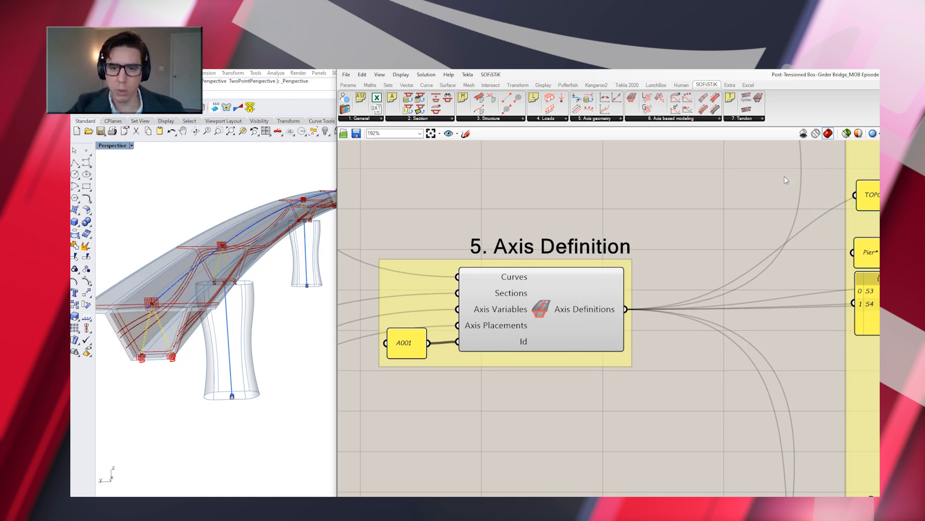
Add an Evaluate Section component beside the Axis Definition group and feed it the Axis Definitions output
click(720, 119)
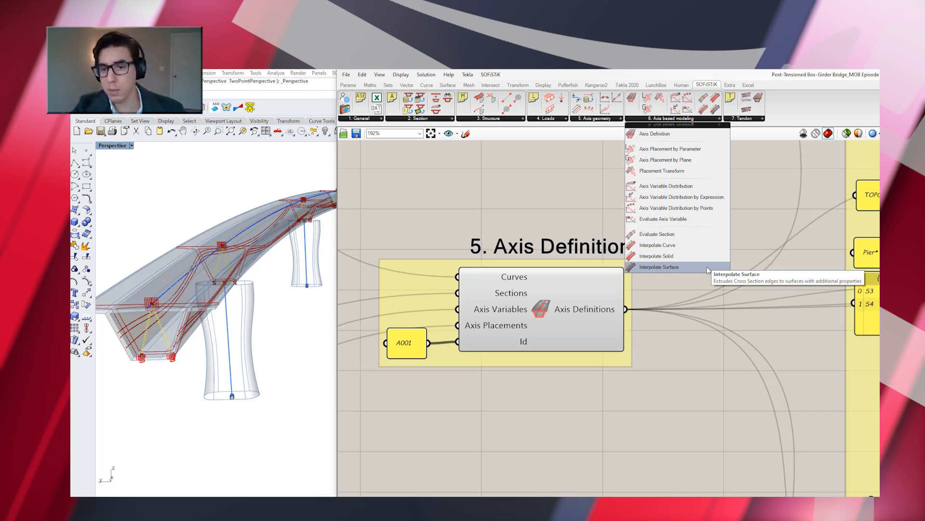
click(701, 235)
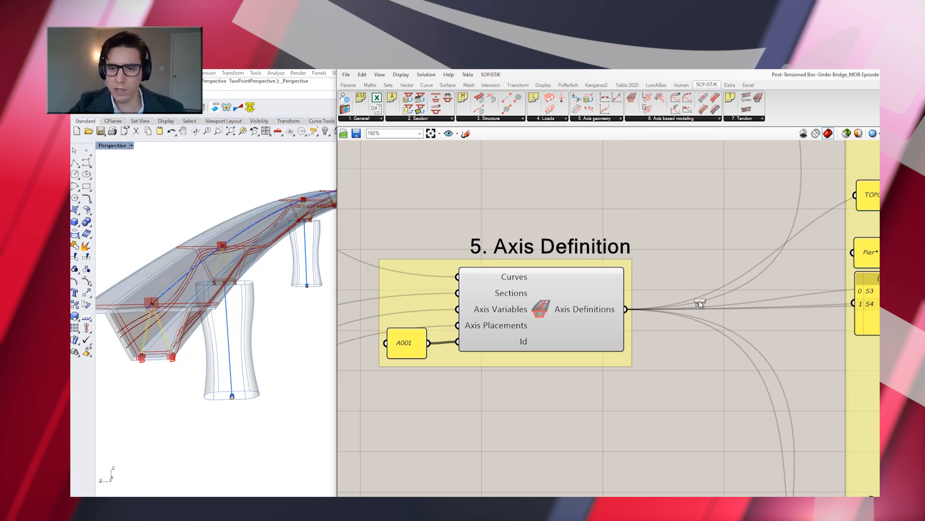
click(701, 260)
drag(701, 259, 718, 299)
drag(626, 309, 655, 276)
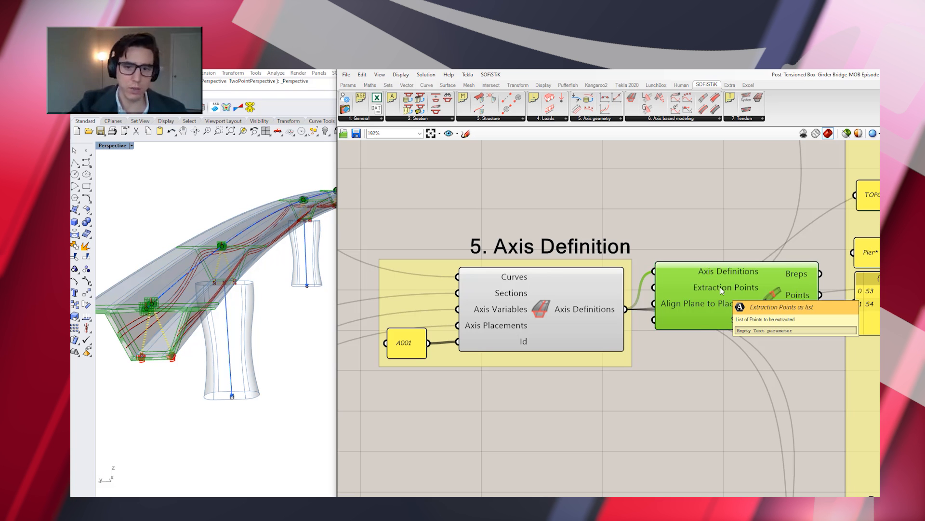
Connect a new number slider starting at 50 to the Station input of Evaluate Section and set it to 56
click(613, 436)
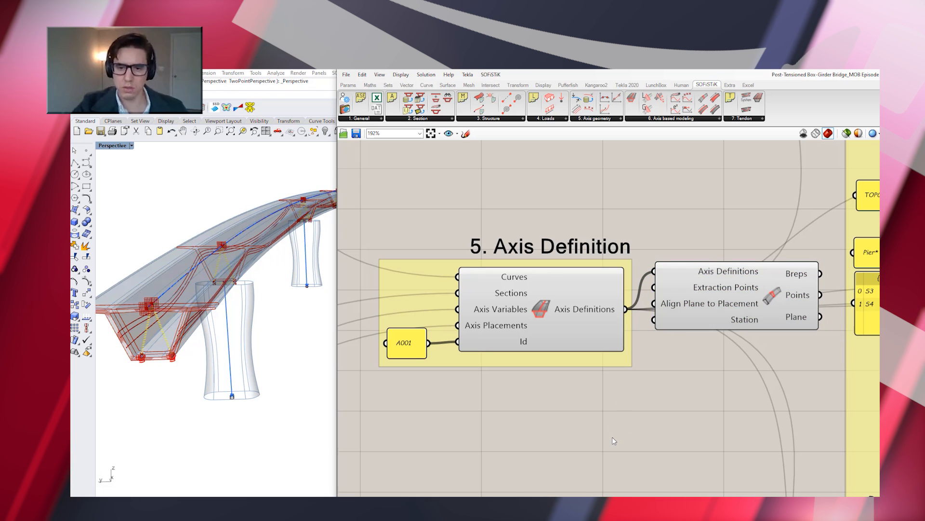
double_click(612, 437)
text(0<50<150)
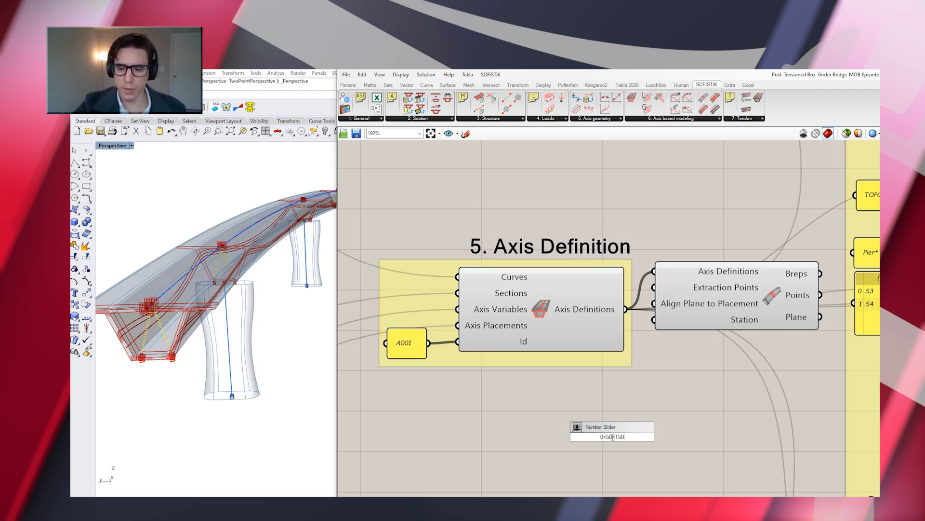
key(Return)
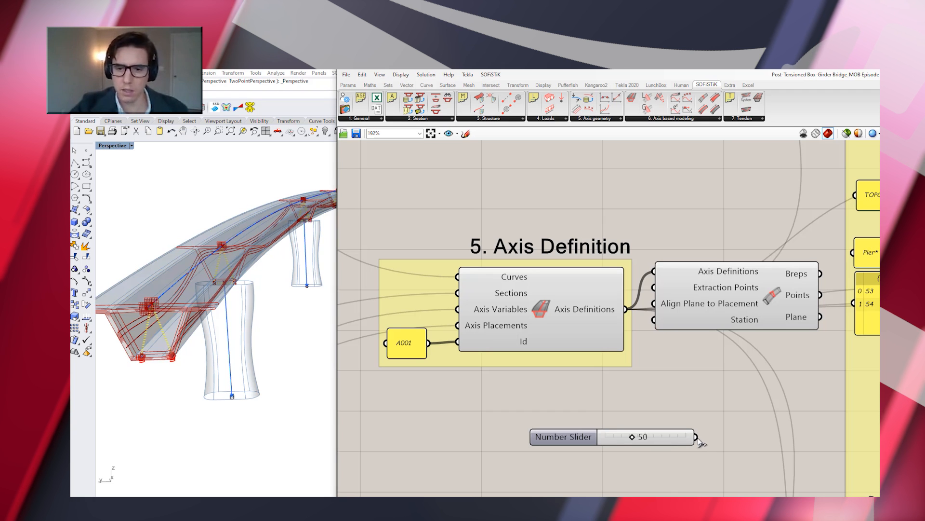
drag(697, 438, 654, 322)
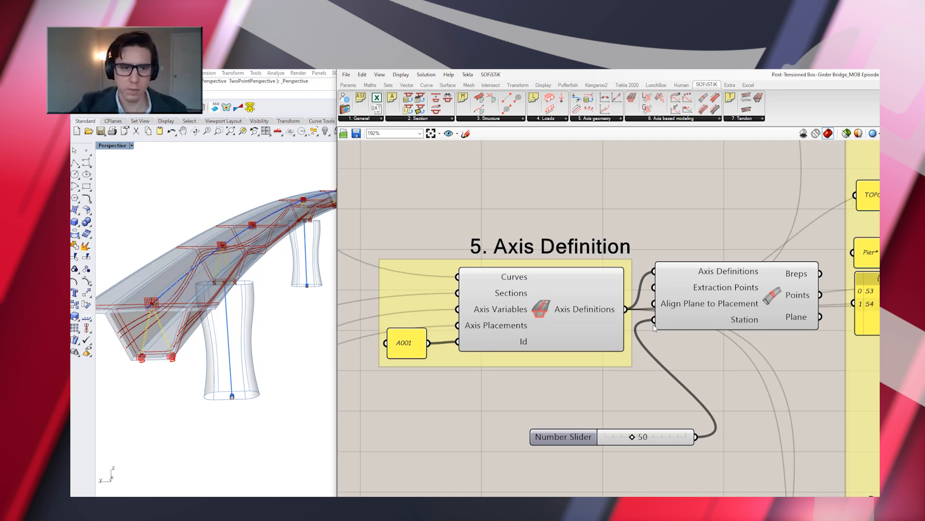
click(736, 288)
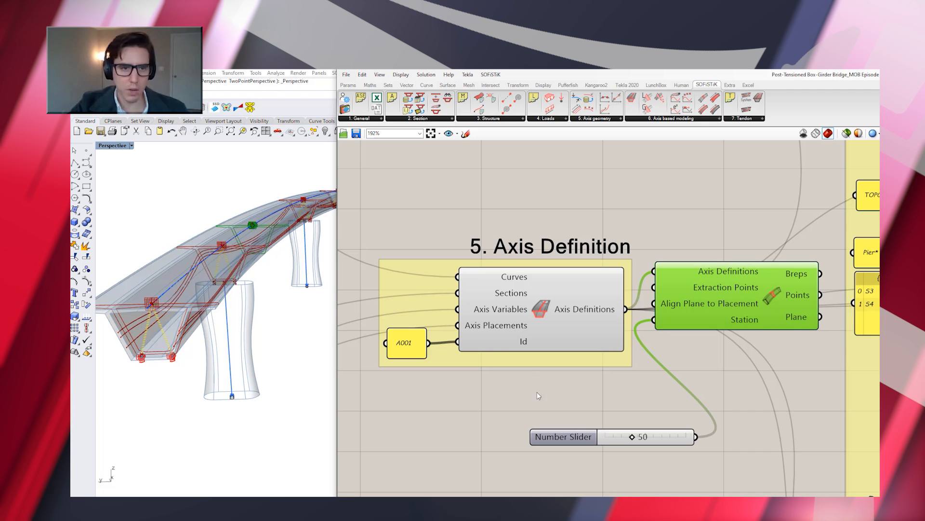
mouse_move(634, 438)
mouse_down()
mouse_move(606, 437)
mouse_move(684, 436)
mouse_move(637, 441)
mouse_up()
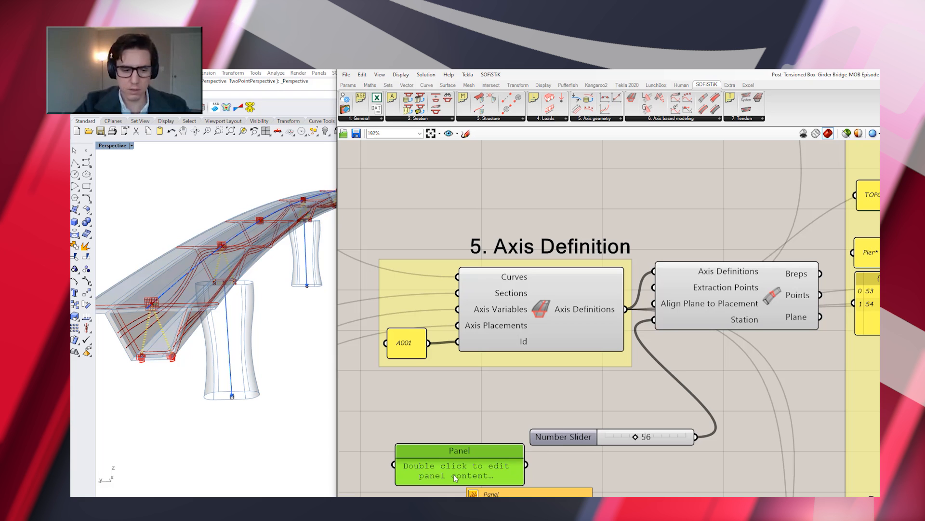
Feed a new panel containing BOTC into Extraction Points and set the station slider to 7
double_click(454, 475)
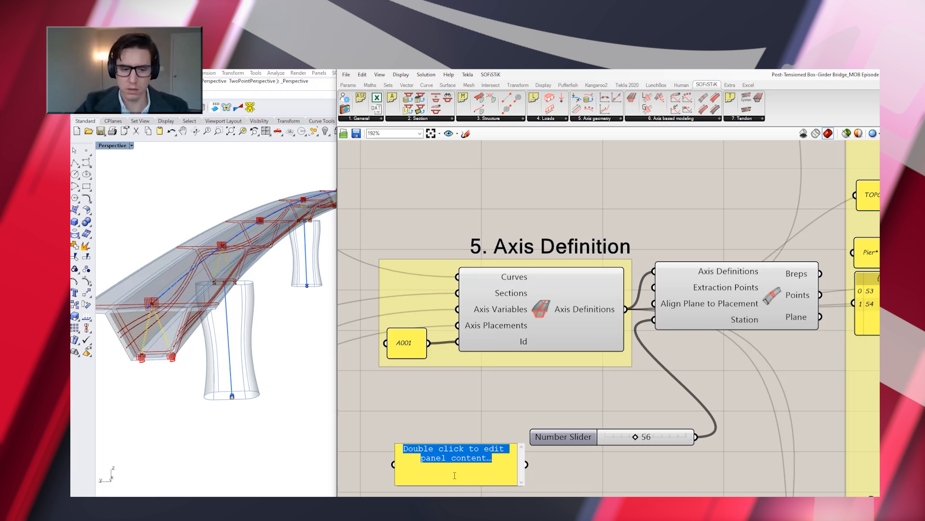
text(BOTC)
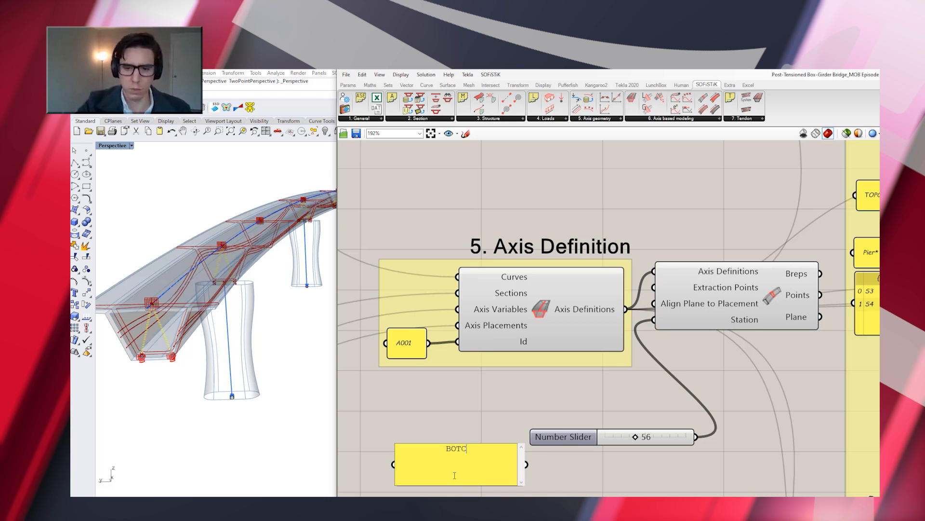
click(485, 414)
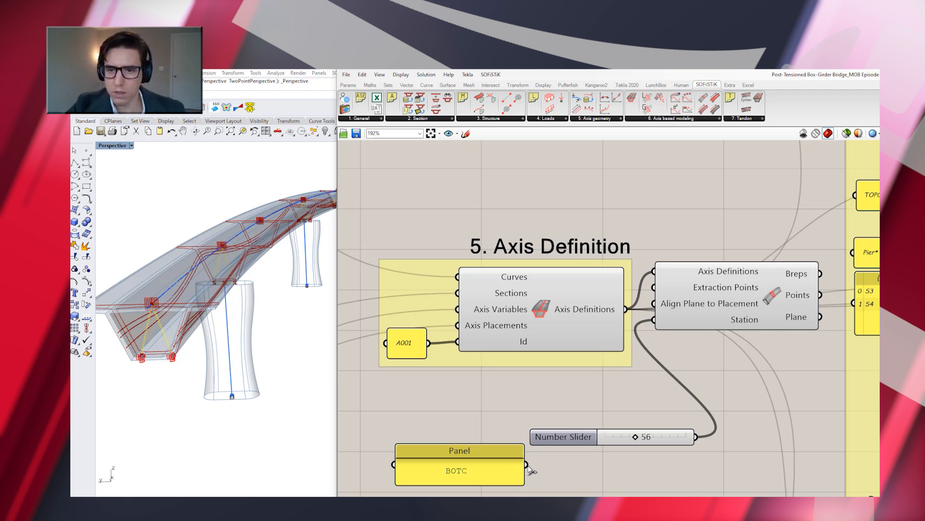
drag(527, 464, 655, 288)
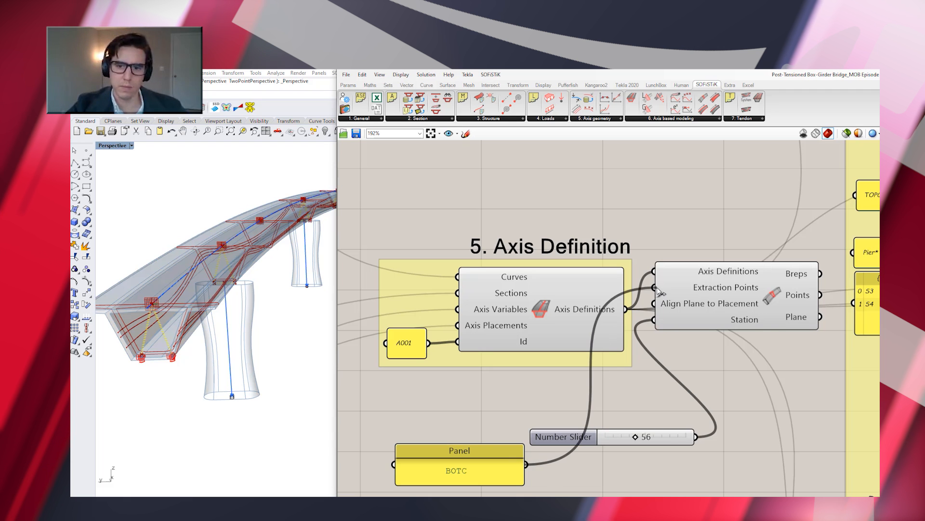
drag(635, 436, 609, 436)
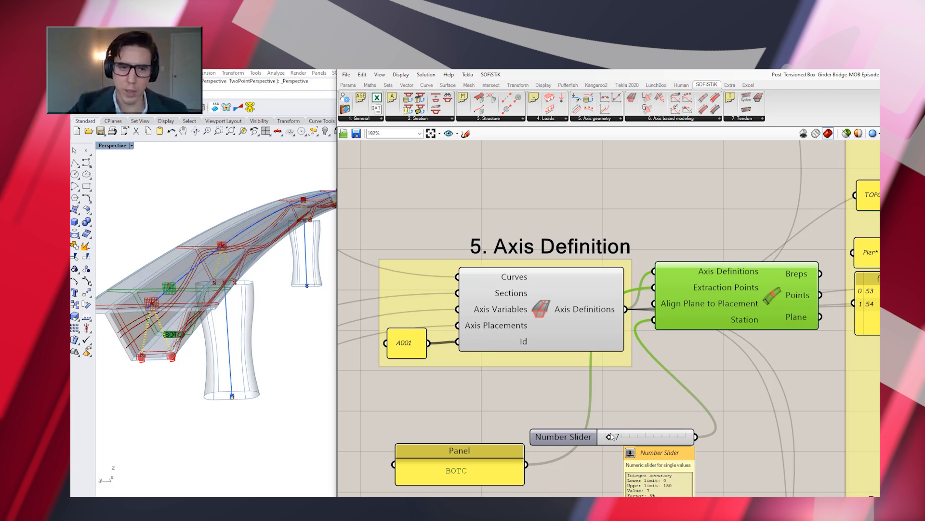
Delete the Evaluate Section component, its station slider and the BOTC panel
key(Delete)
click(575, 435)
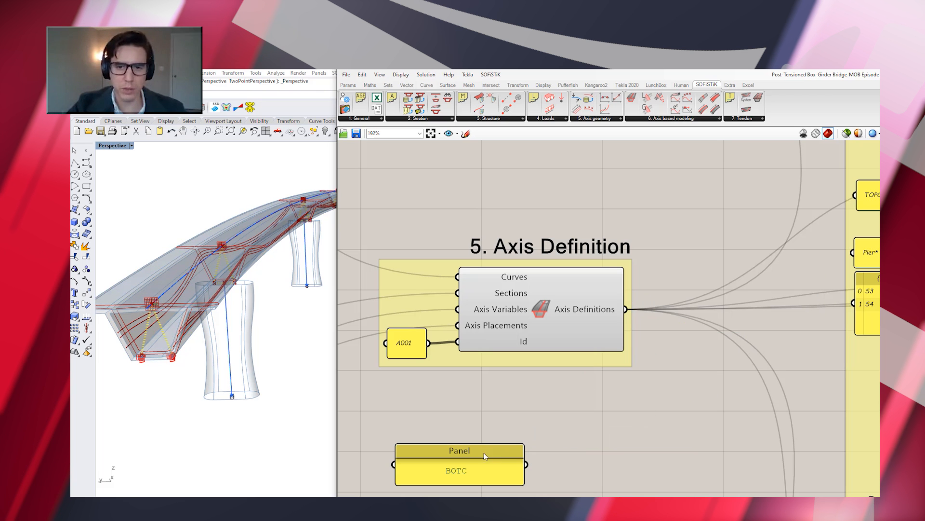
key(Delete)
click(472, 456)
key(Delete)
Go to the Superstructure Structural Lines group and examine its curve interpolation component and the TOPC extrusion point panel
scroll(471, 456, down, 6)
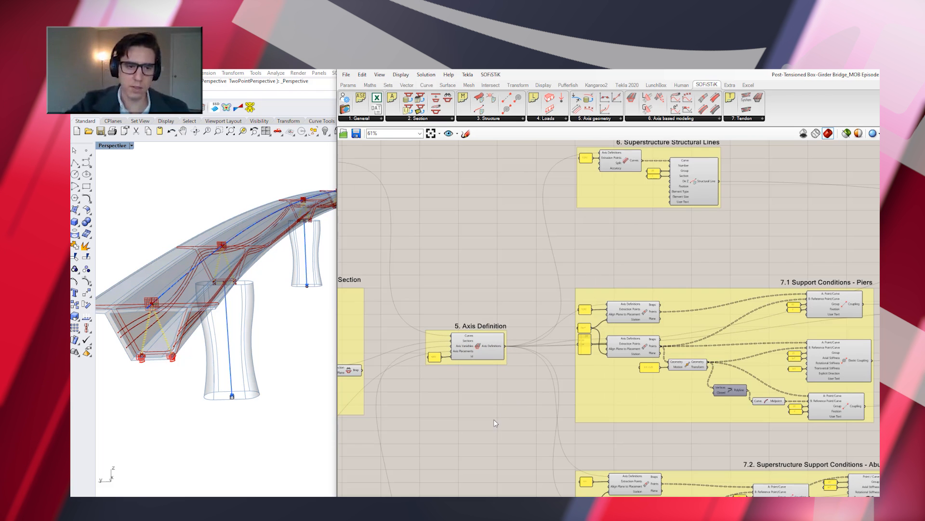
scroll(492, 409, down, 3)
scroll(578, 240, up, 8)
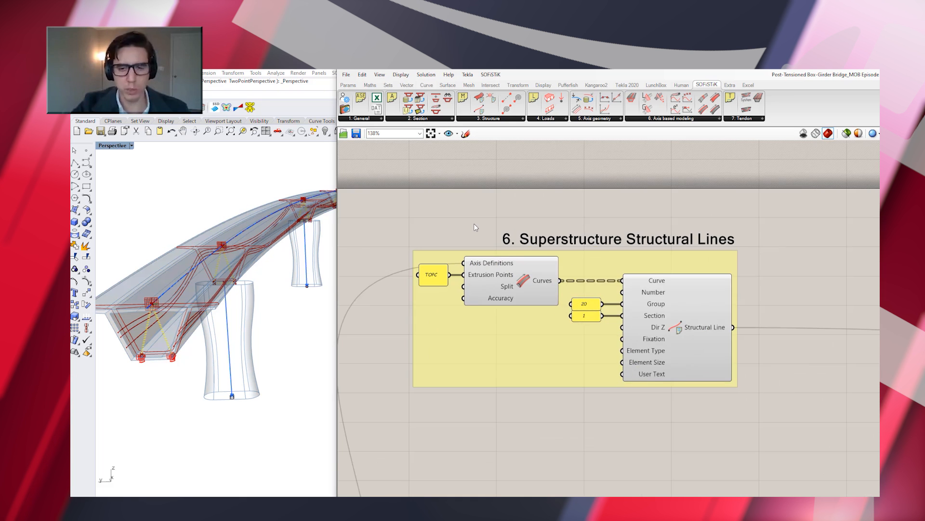
click(533, 290)
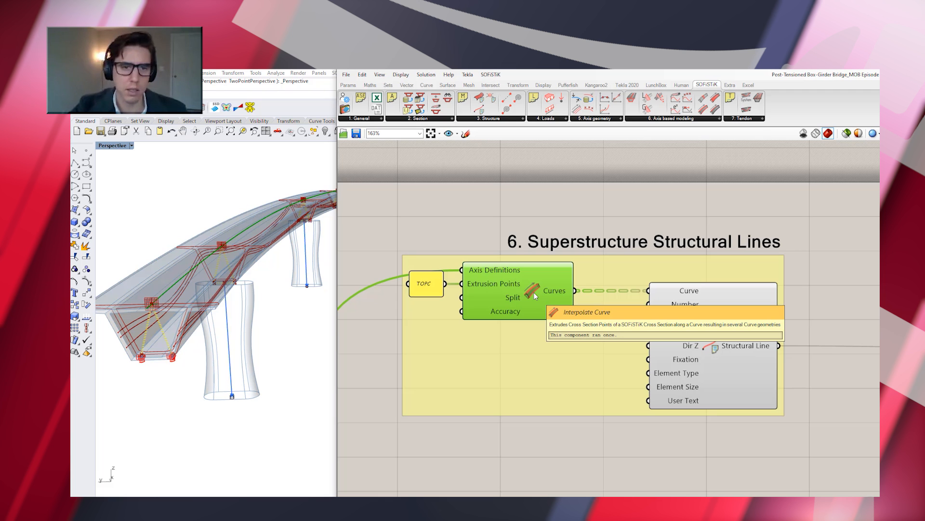
click(427, 284)
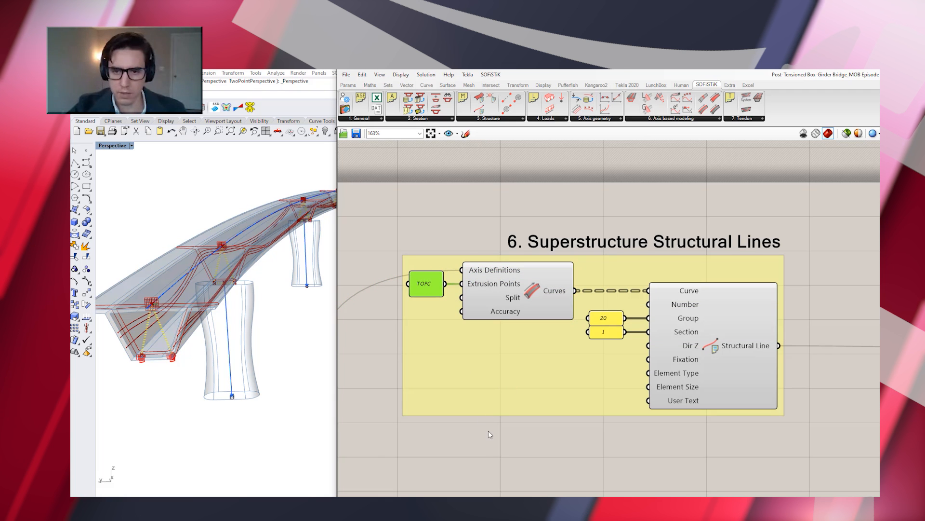
Add a panel below the curve interpolation component, connect it to the Curves output and enlarge it to show all entries
click(507, 450)
double_click(508, 450)
text(panel)
key(Return)
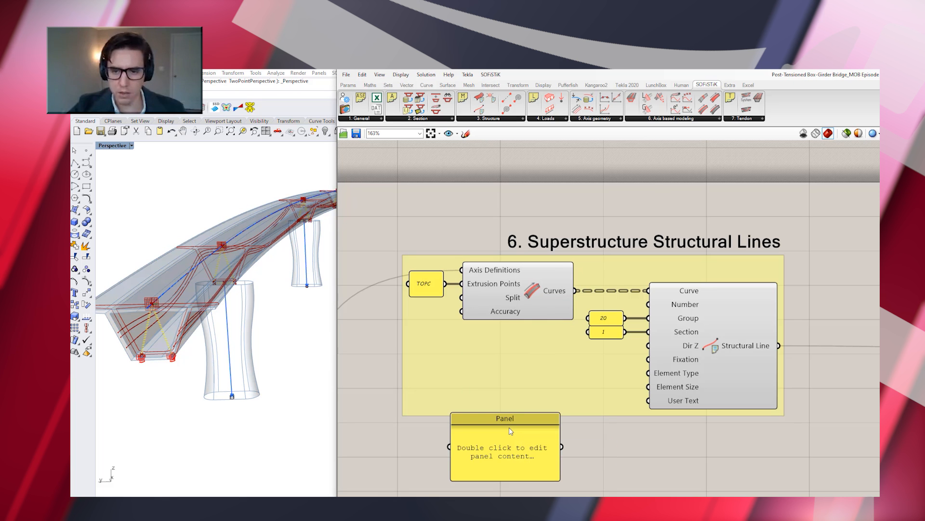
drag(577, 291, 451, 447)
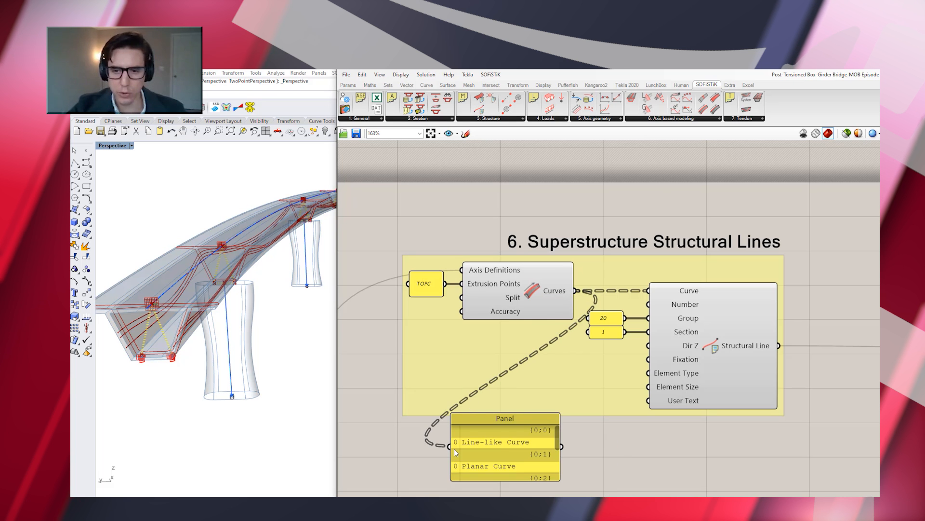
drag(489, 413, 488, 326)
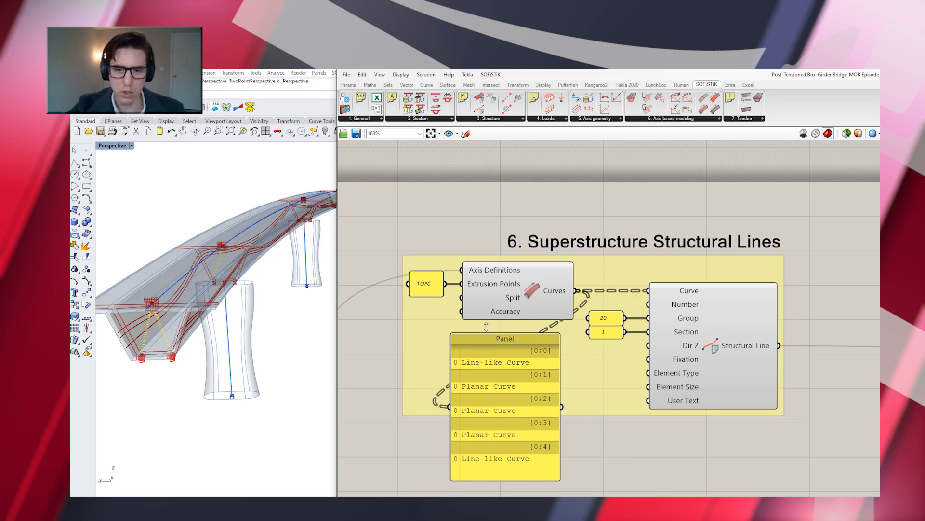
click(507, 383)
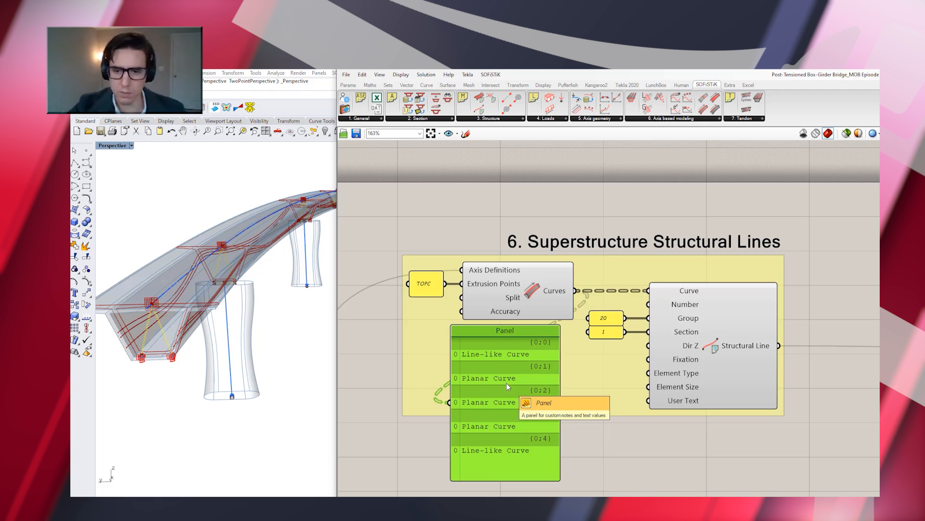
Delete the panel listing the interpolated curves and inspect the Structural Line component's output in the model
key(Delete)
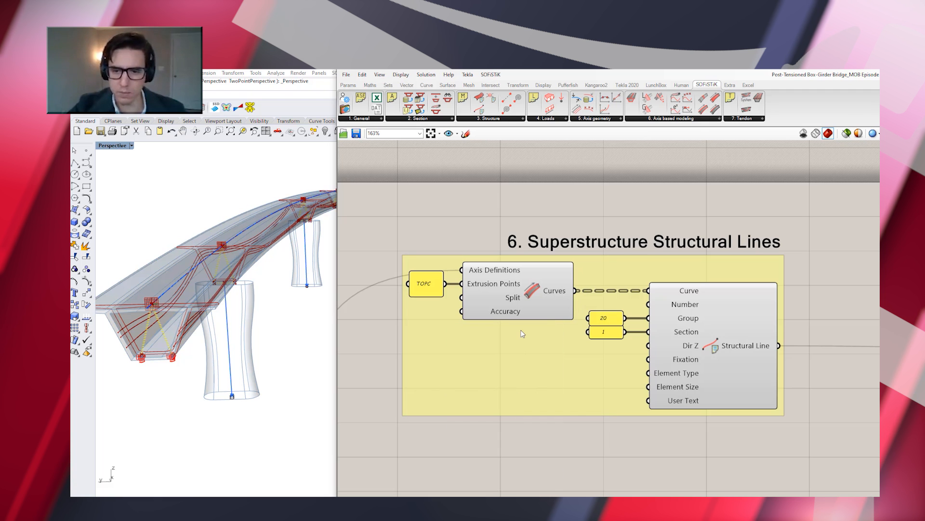
click(714, 356)
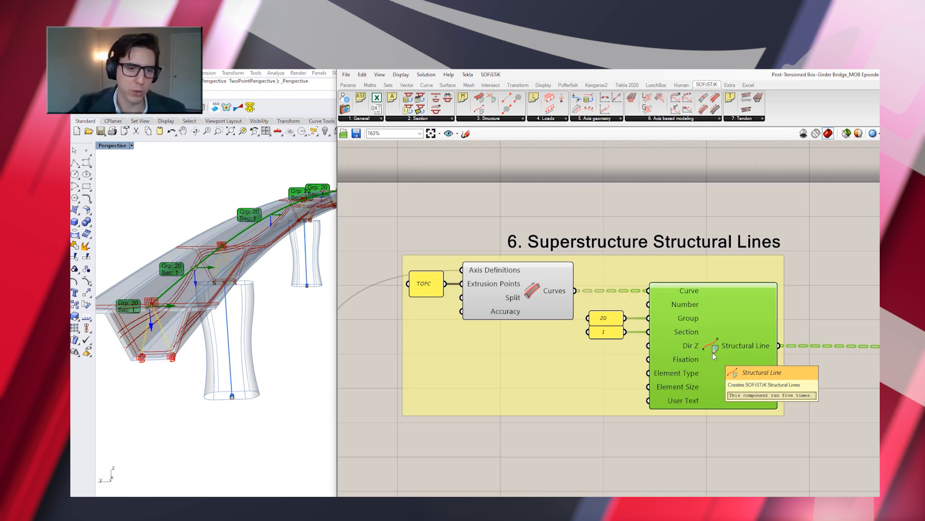
click(682, 447)
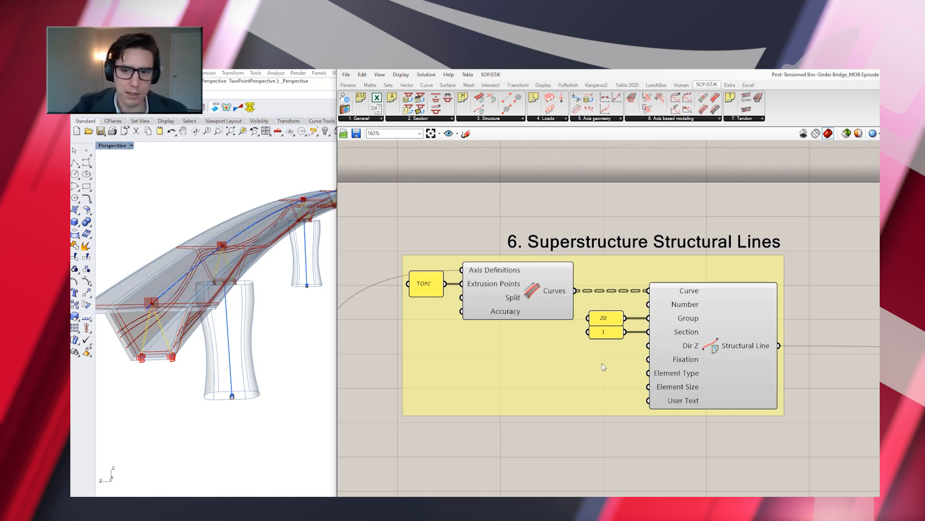
Go to the 7.1 Support Conditions - Piers group and inspect the Evaluate Section component that extracts the TOPC points
scroll(605, 367, down, 4)
scroll(500, 312, down, 5)
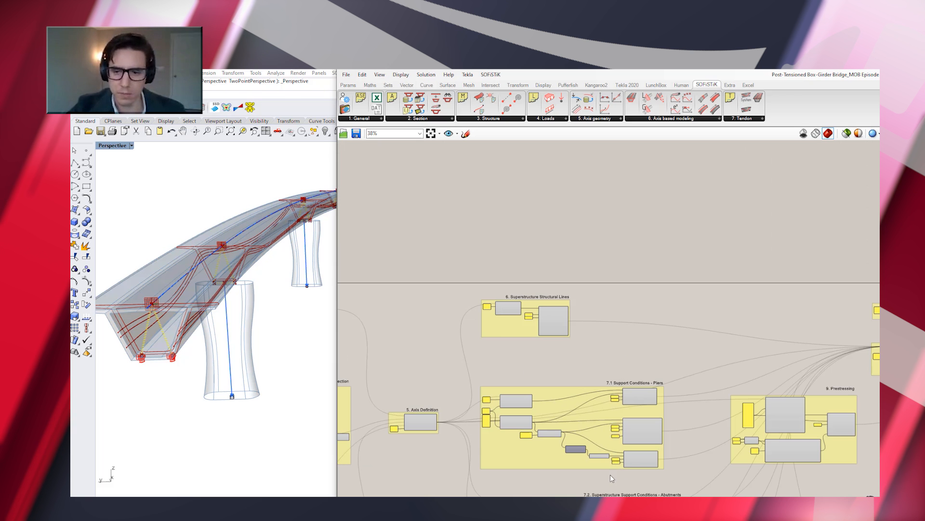
scroll(549, 475, up, 4)
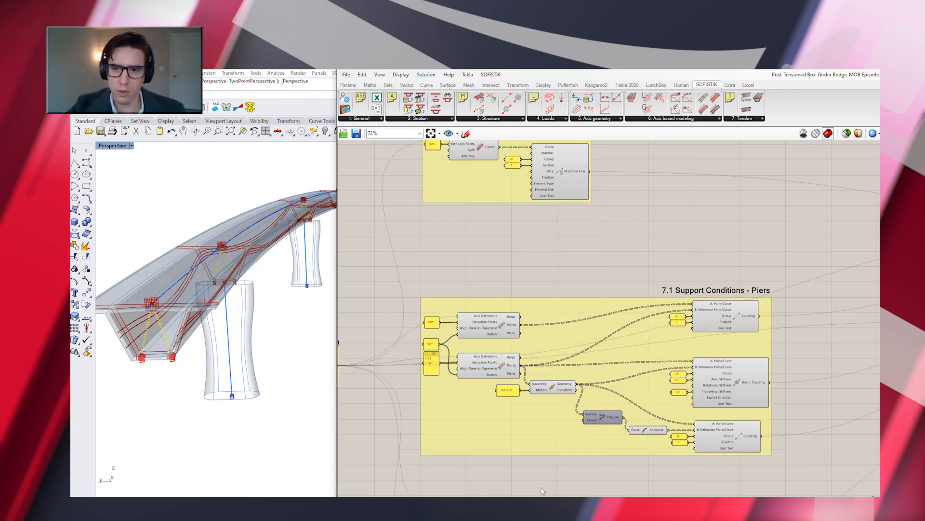
scroll(541, 489, up, 2)
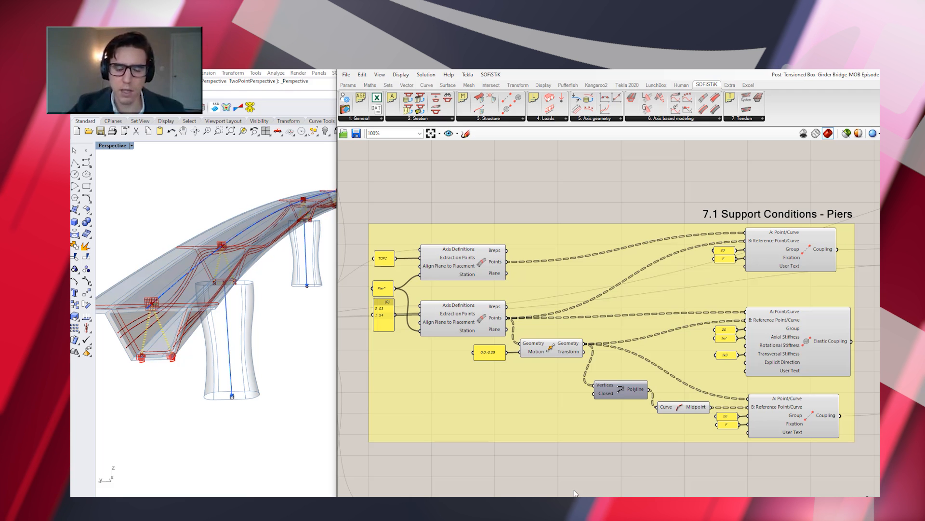
click(482, 270)
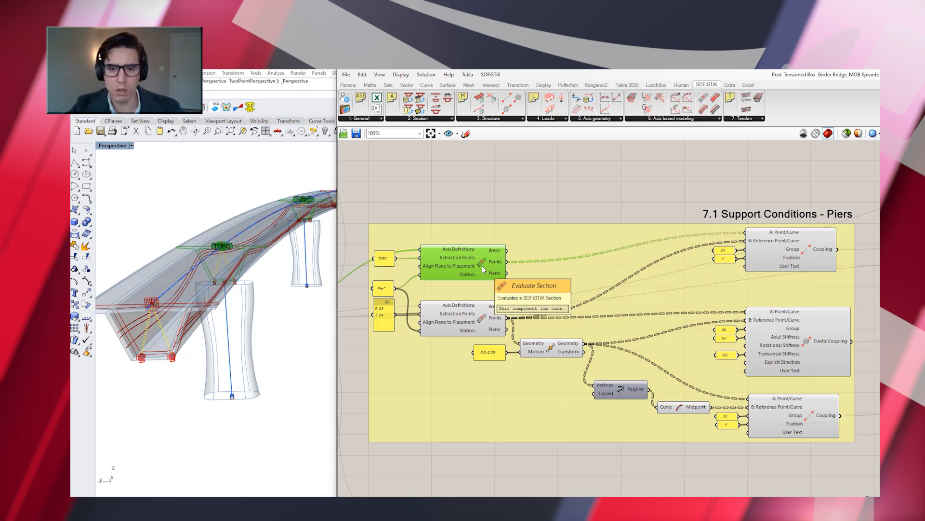
Try replacing Pier* with ABUT* in the placement panel of the pier supports group
click(386, 291)
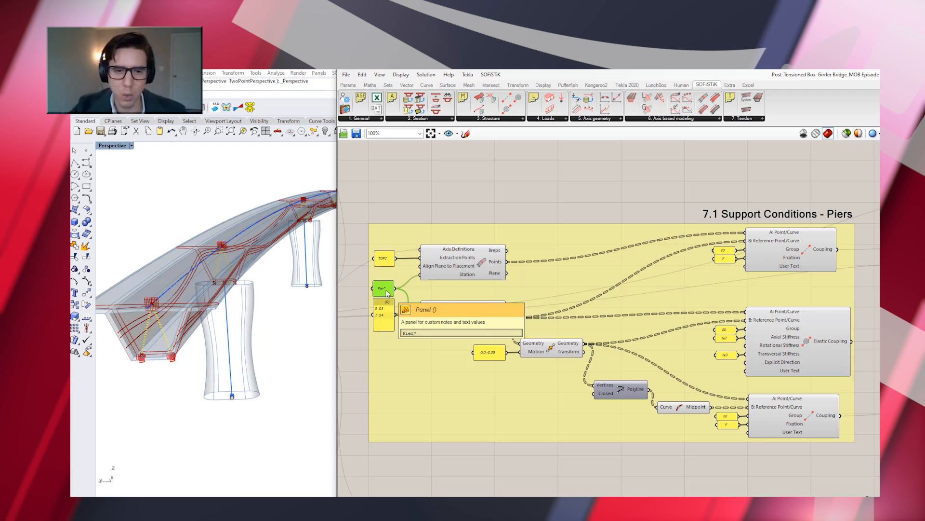
double_click(386, 291)
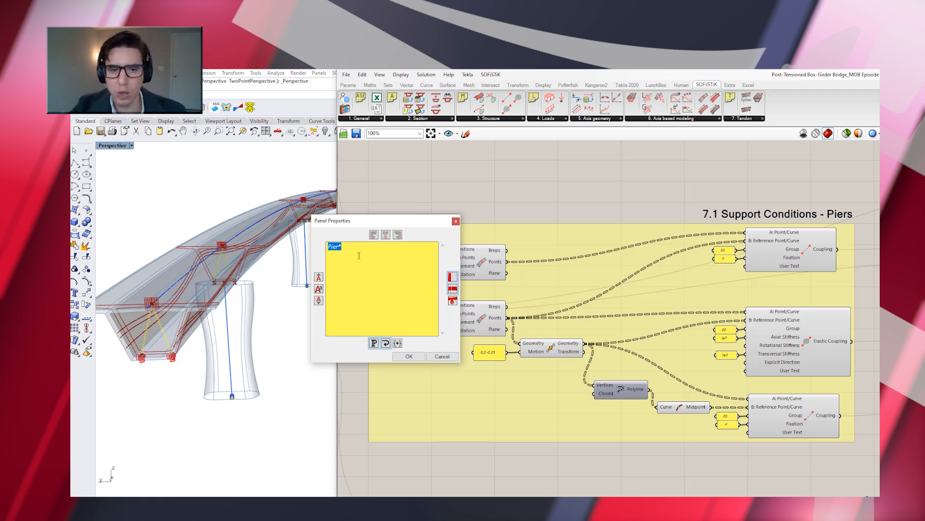
drag(339, 248, 350, 249)
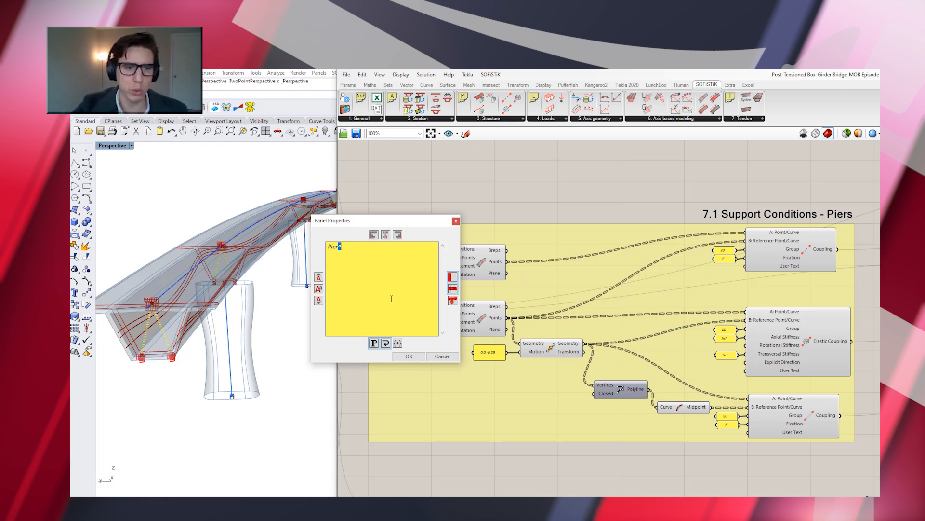
click(362, 249)
drag(338, 247, 259, 239)
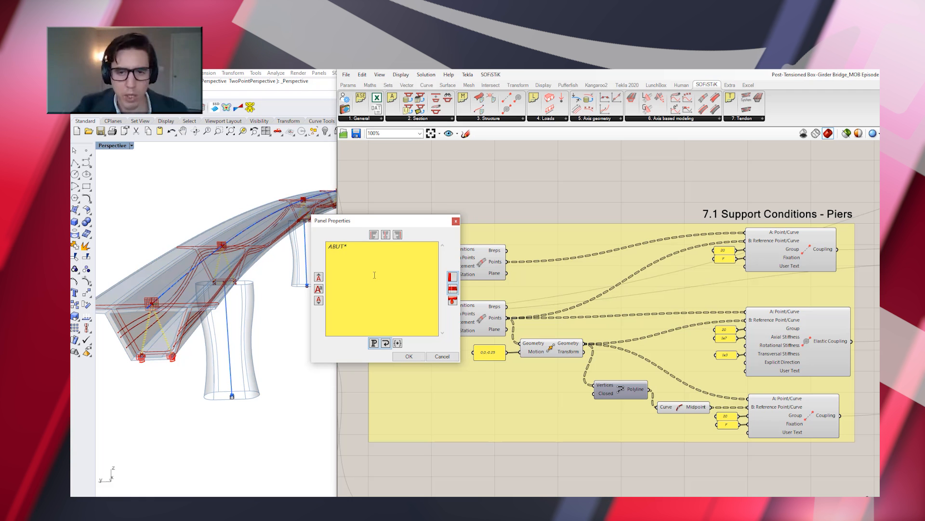
click(410, 357)
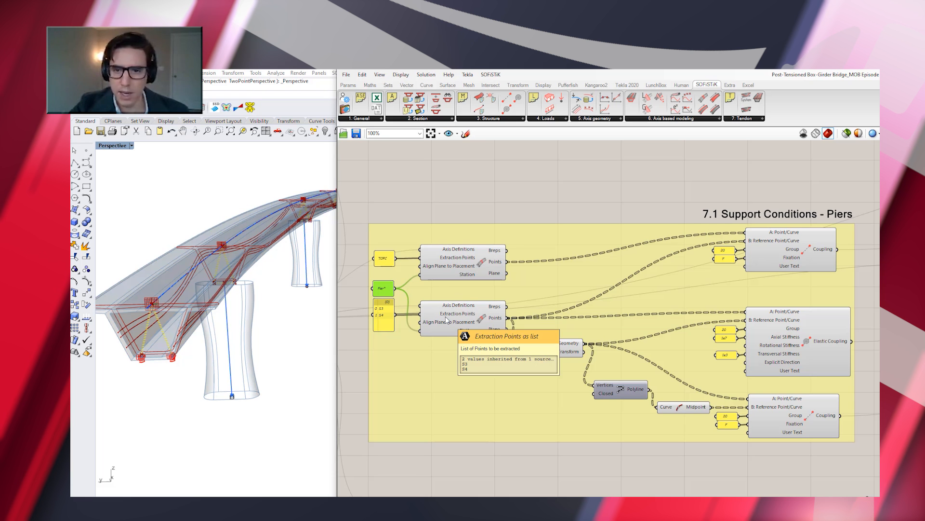
Examine the Evaluate Section component extracting S3 and S4, its Coupling to TOPC, and the extracted points above the pier in the model
click(471, 321)
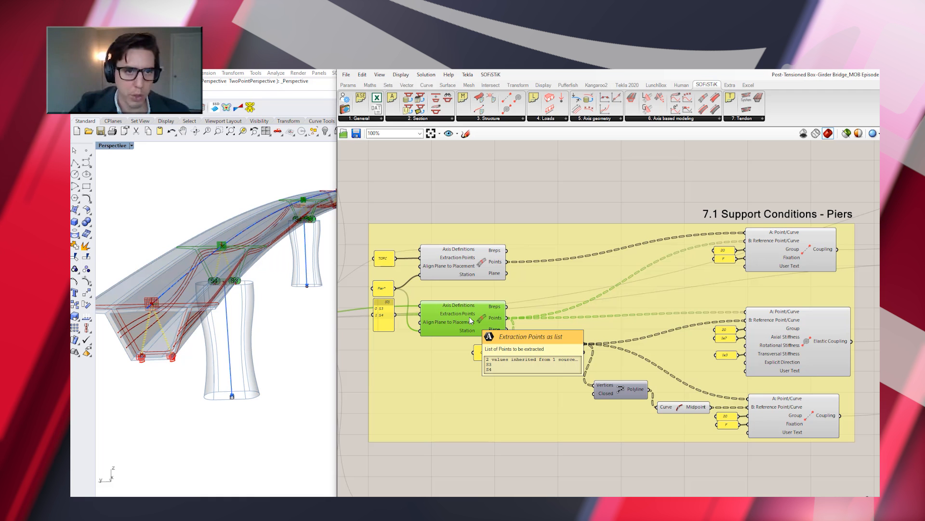
click(805, 250)
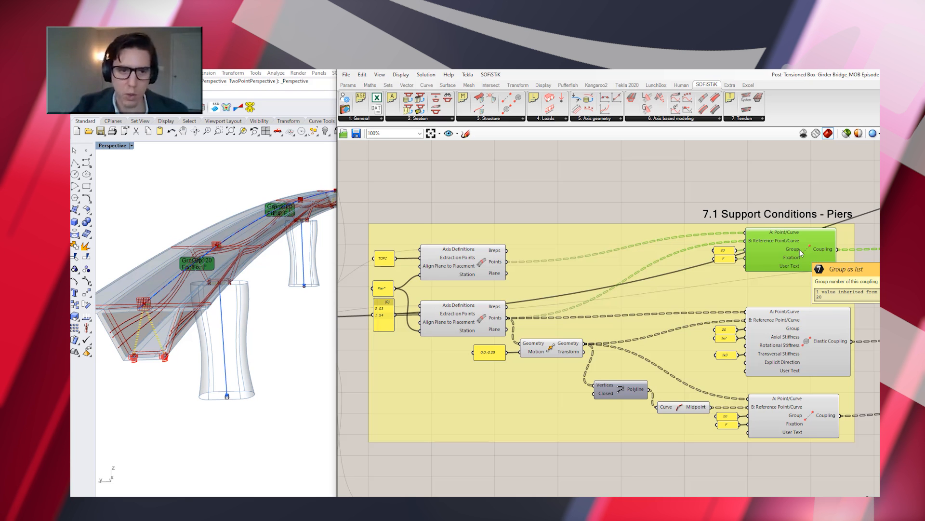
click(482, 320)
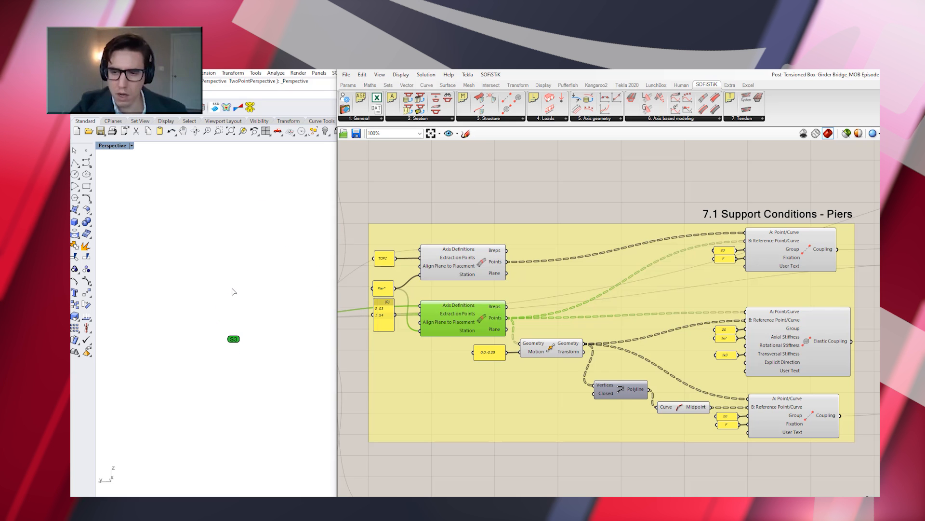
scroll(289, 329, up, 5)
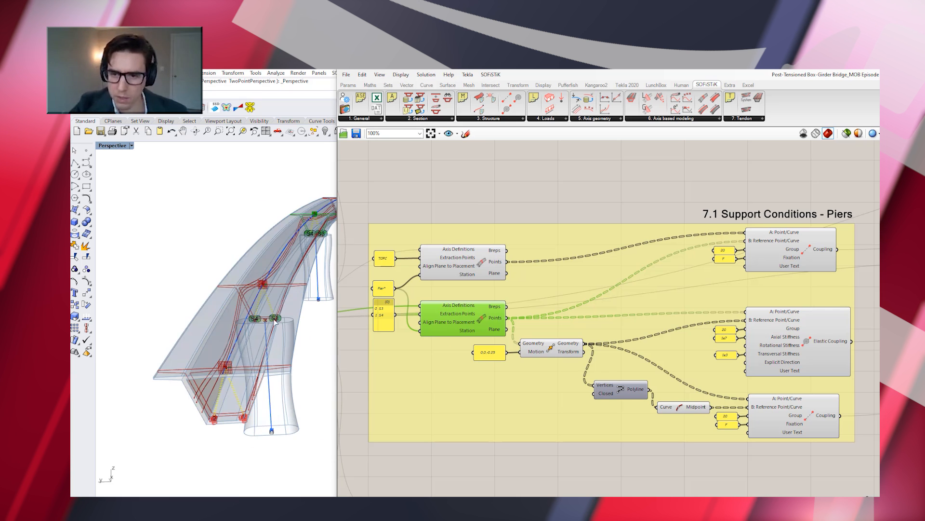
scroll(268, 327, up, 3)
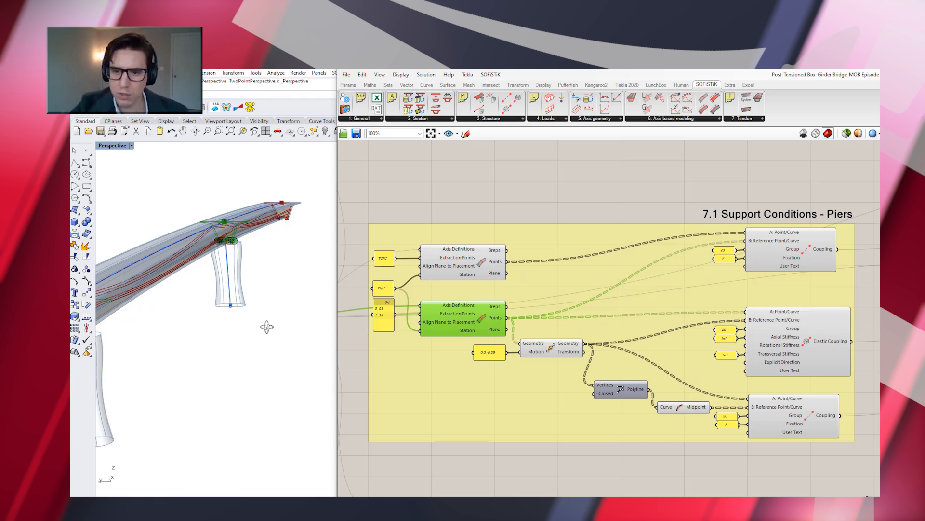
scroll(234, 247, up, 5)
scroll(231, 244, down, 5)
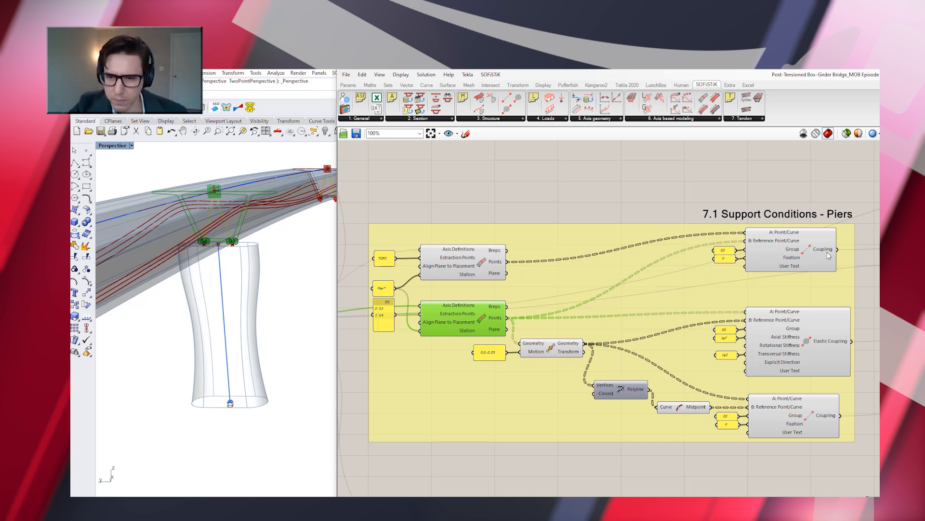
Inspect the pier's upper Coupling, the Elastic Coupling, the curve Midpoint and the lower Coupling in turn
click(809, 249)
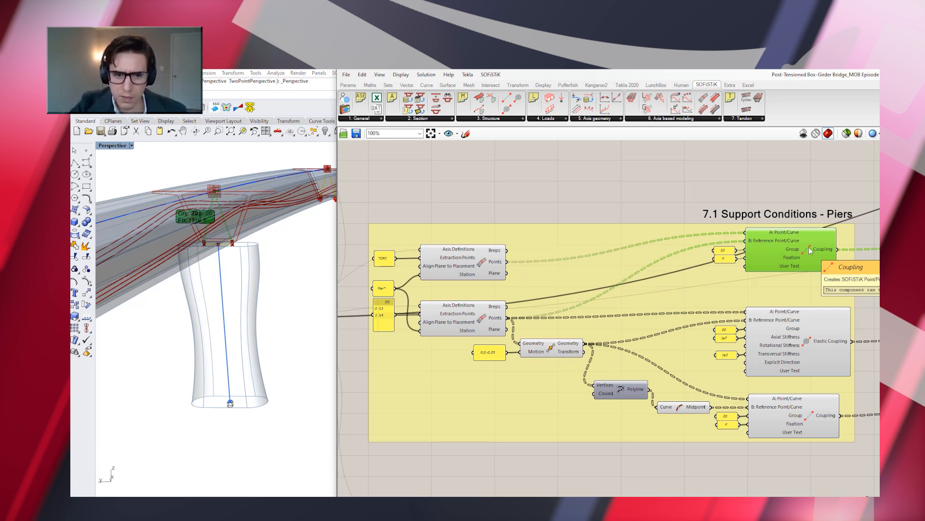
click(811, 342)
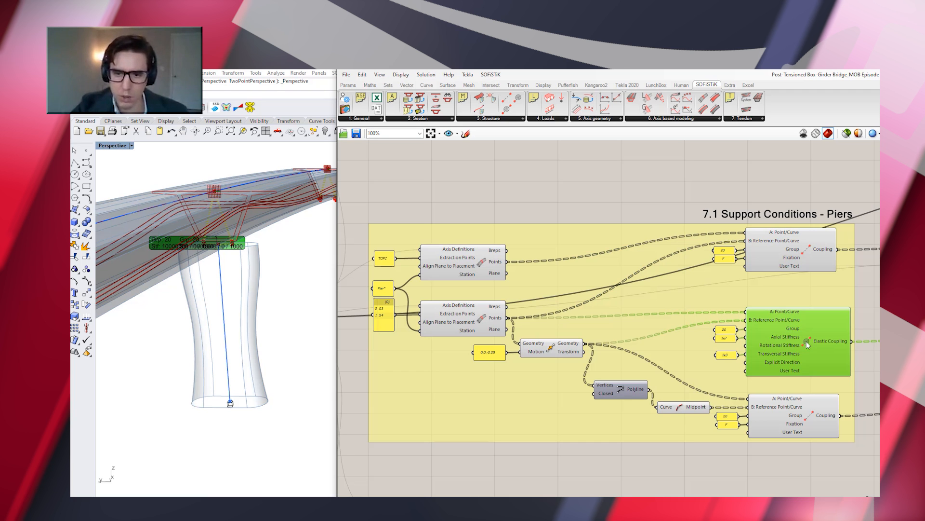
click(681, 408)
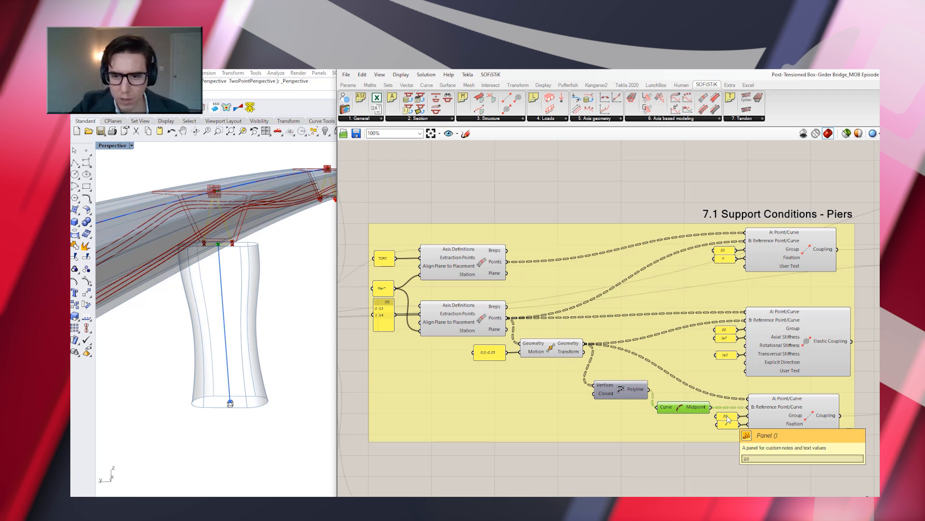
click(808, 415)
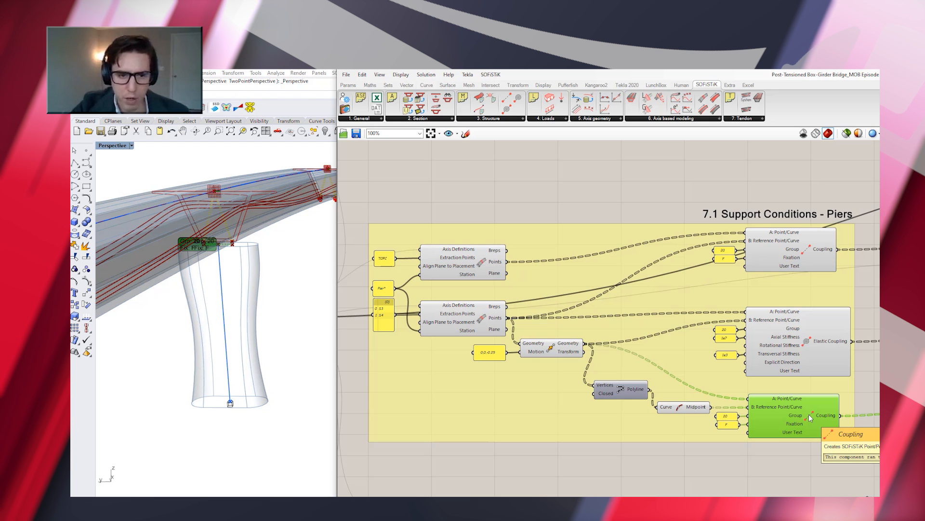
Go to the 7.2 Superstructure Support Conditions - Abutments group and inspect both Evaluate Section components against the abutment end of the bridge
scroll(566, 323, down, 4)
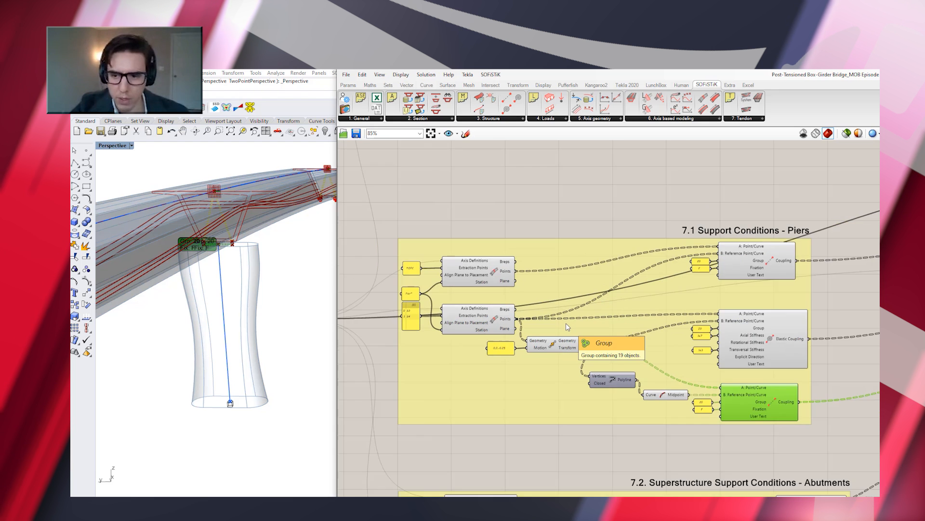
scroll(566, 323, down, 3)
scroll(603, 476, up, 5)
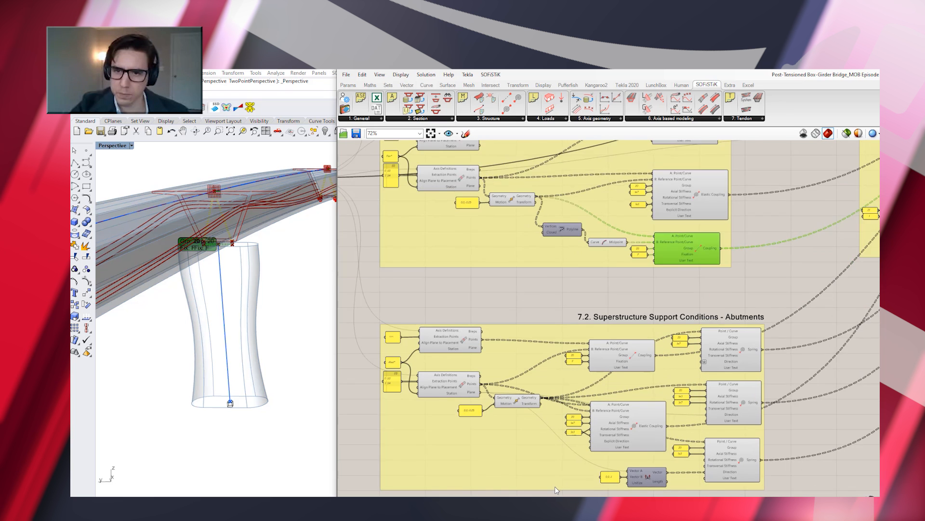
scroll(487, 423, up, 3)
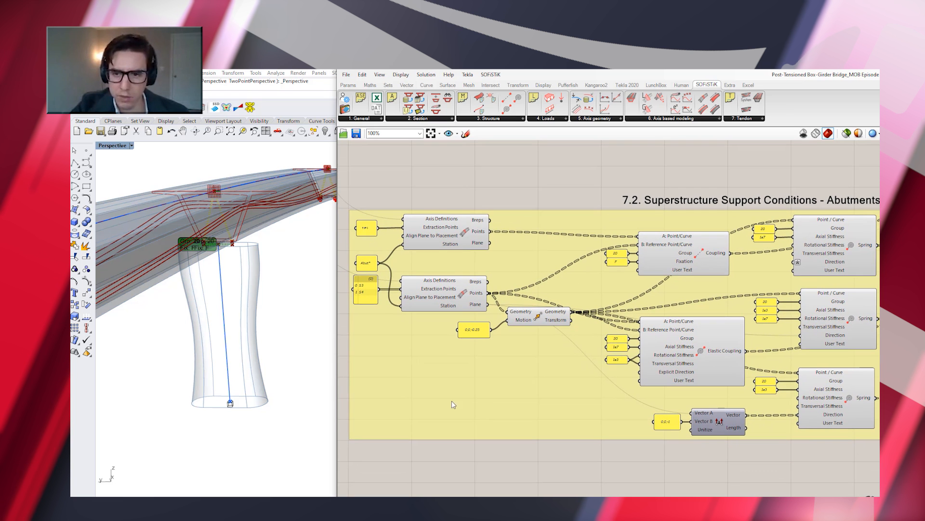
scroll(276, 324, down, 5)
scroll(276, 324, down, 5)
scroll(229, 374, up, 10)
scroll(229, 374, down, 7)
scroll(228, 374, up, 8)
scroll(229, 374, down, 8)
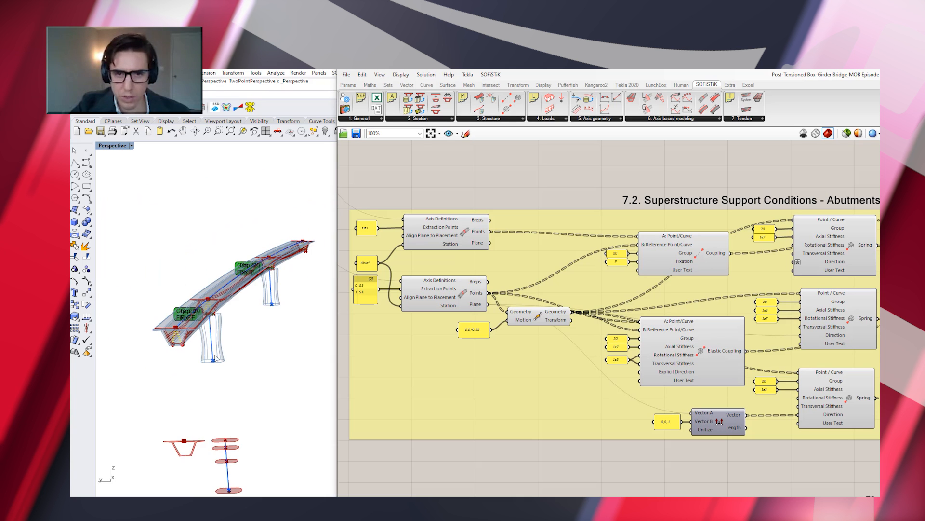
scroll(171, 334, up, 6)
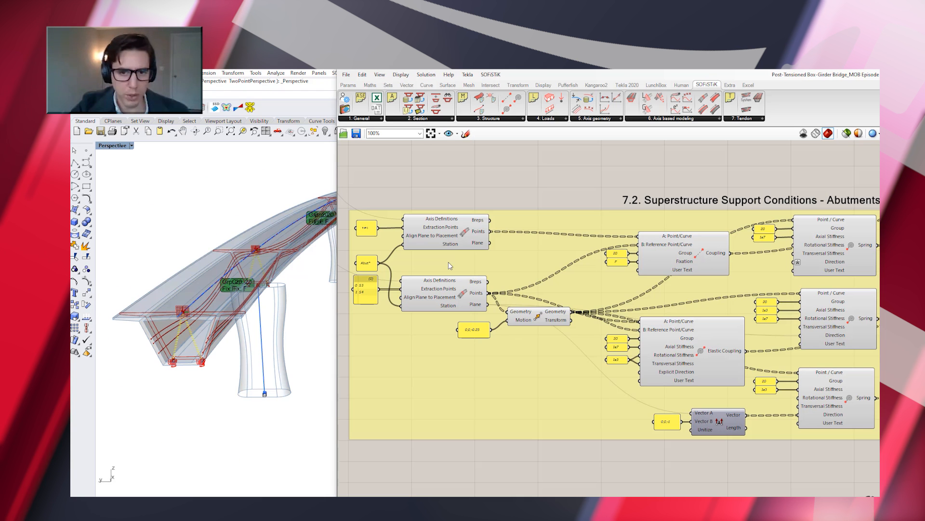
click(457, 234)
click(444, 296)
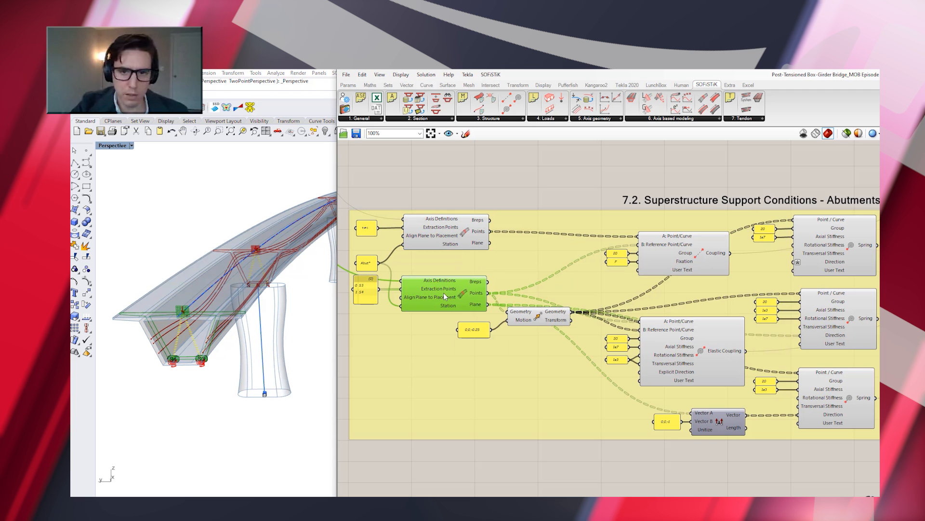
Inspect the abutment points' motion vector and move component, followed by the Coupling and Elastic Coupling components
click(482, 333)
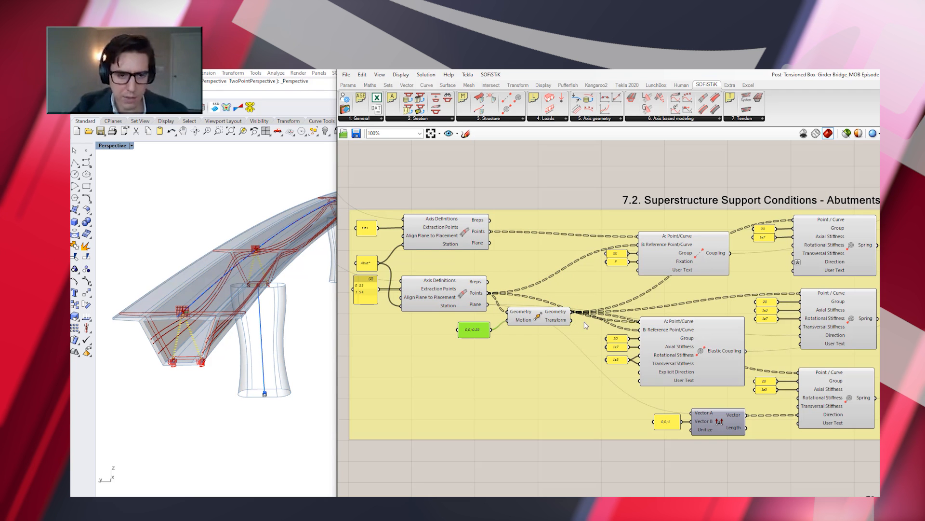
click(548, 321)
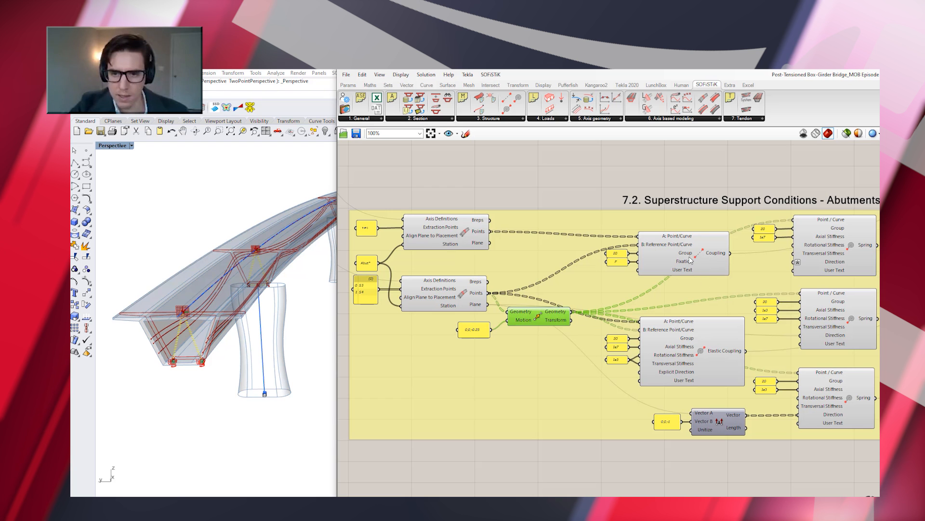
click(690, 261)
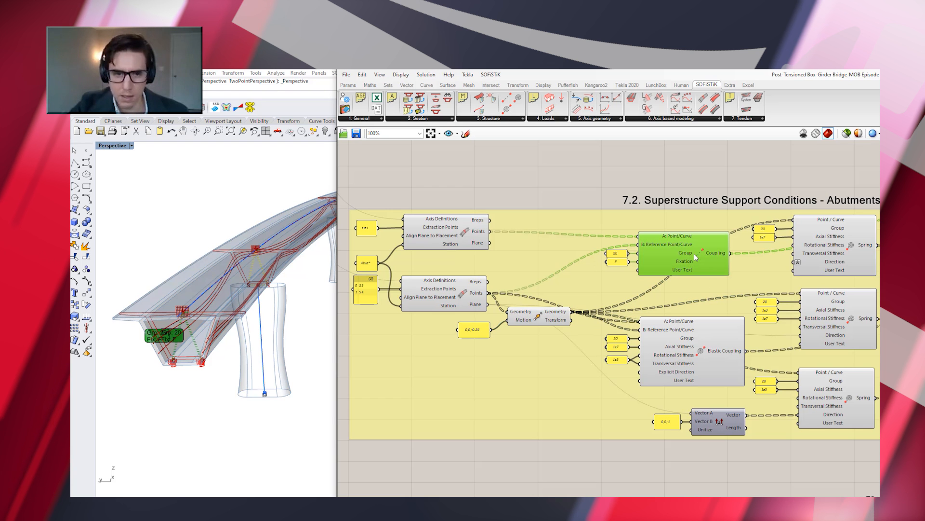
click(700, 352)
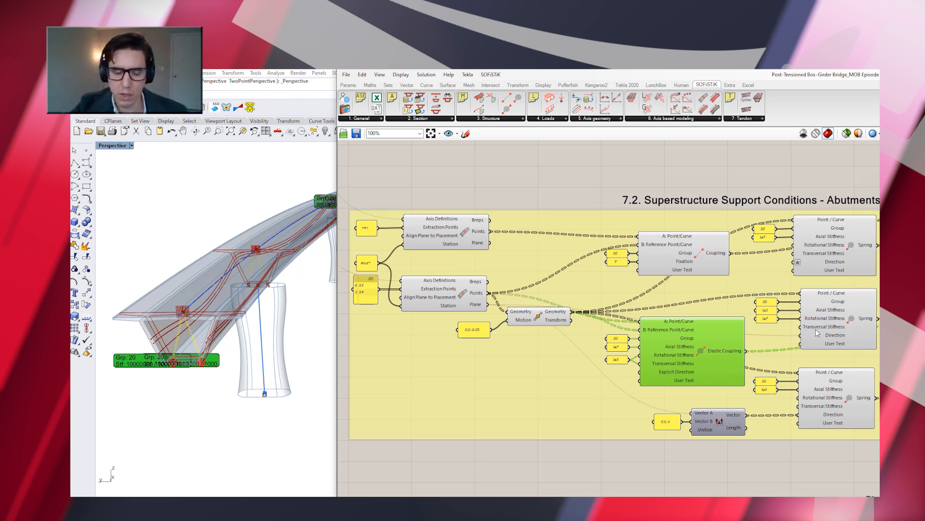
Compare the upper and middle Spring components of the abutment supports in the model
click(849, 247)
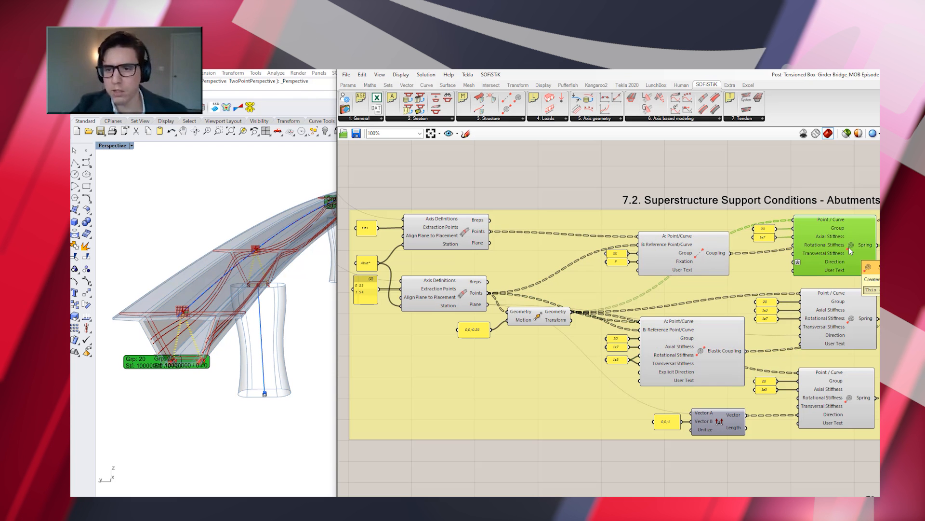
click(846, 317)
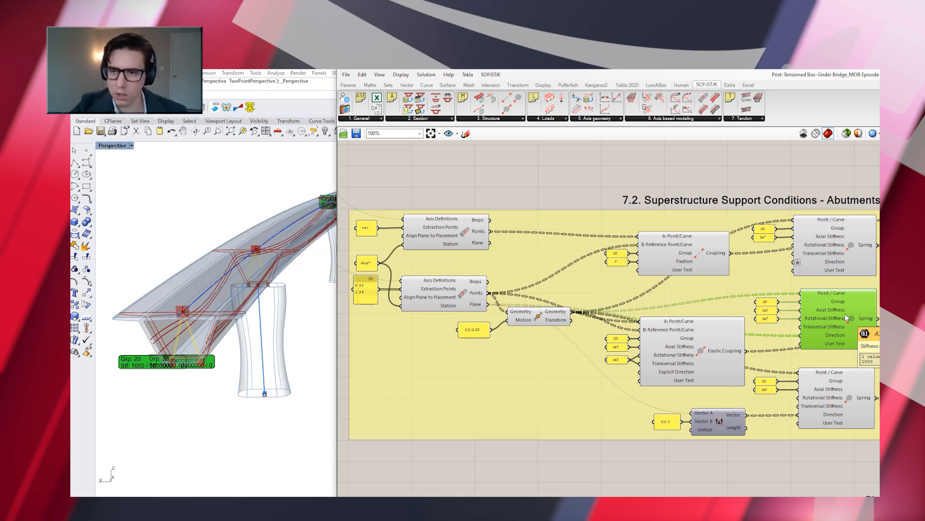
click(846, 249)
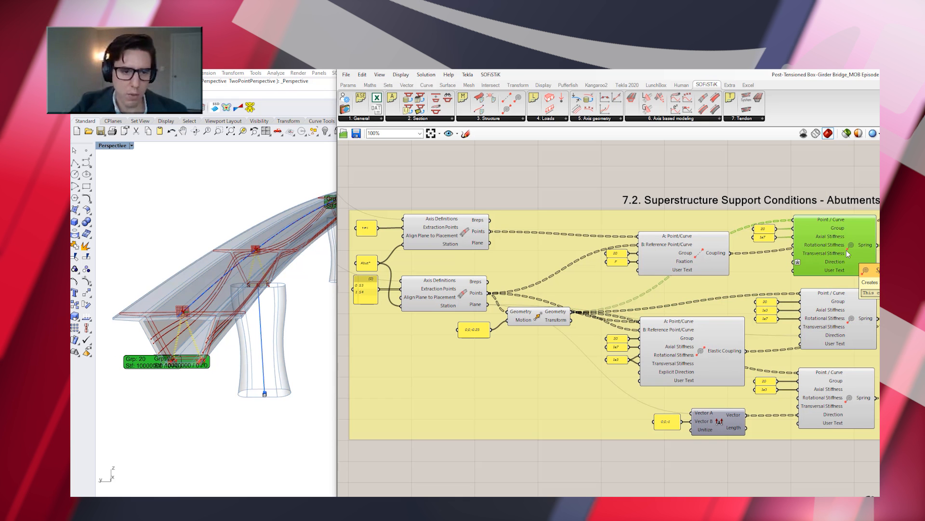
Inspect the middle and lower Spring components of the abutment supports and clear the selection
click(849, 323)
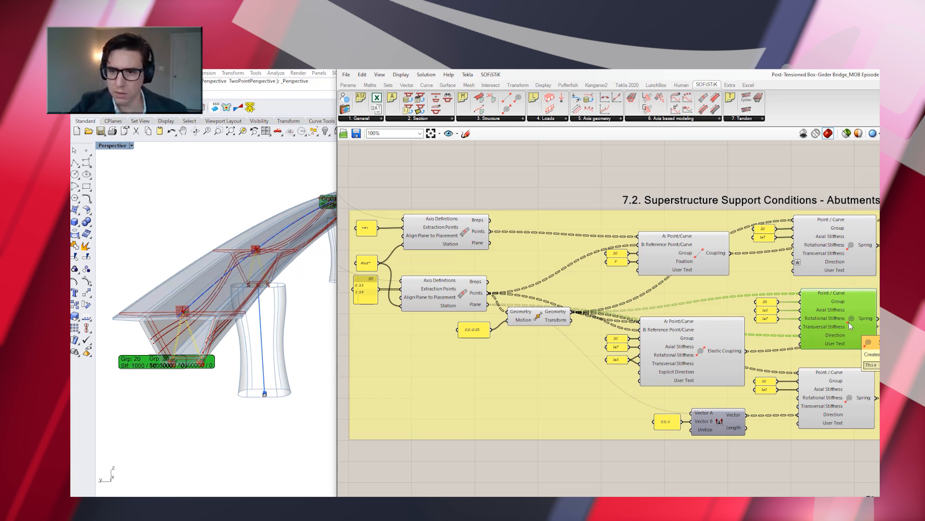
click(846, 398)
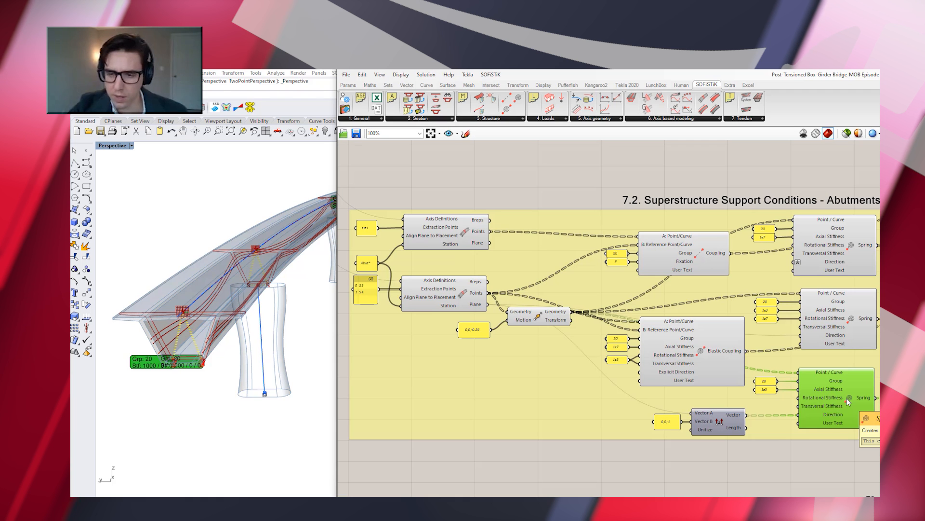
click(747, 464)
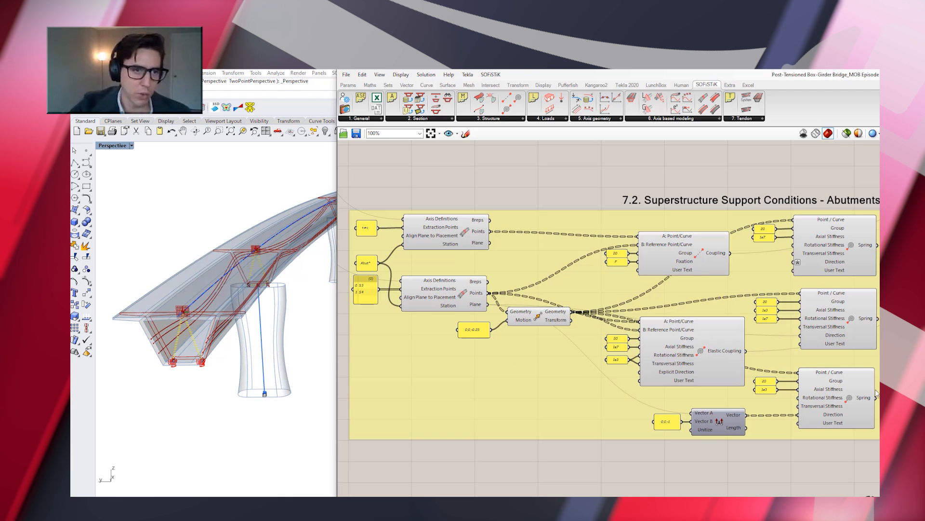
Switch the Rhino viewport to the Top view and examine the abutment springs at both ends of the bridge
click(131, 145)
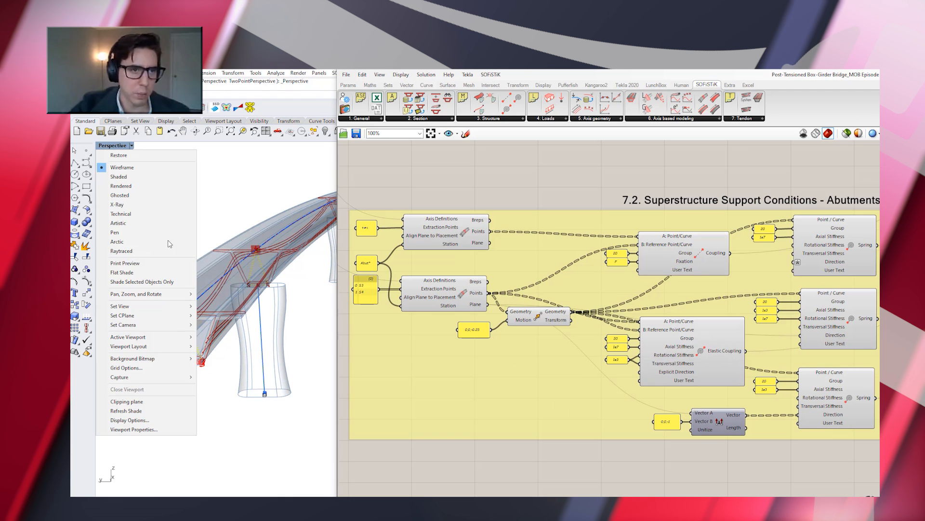
click(212, 319)
scroll(216, 282, up, 10)
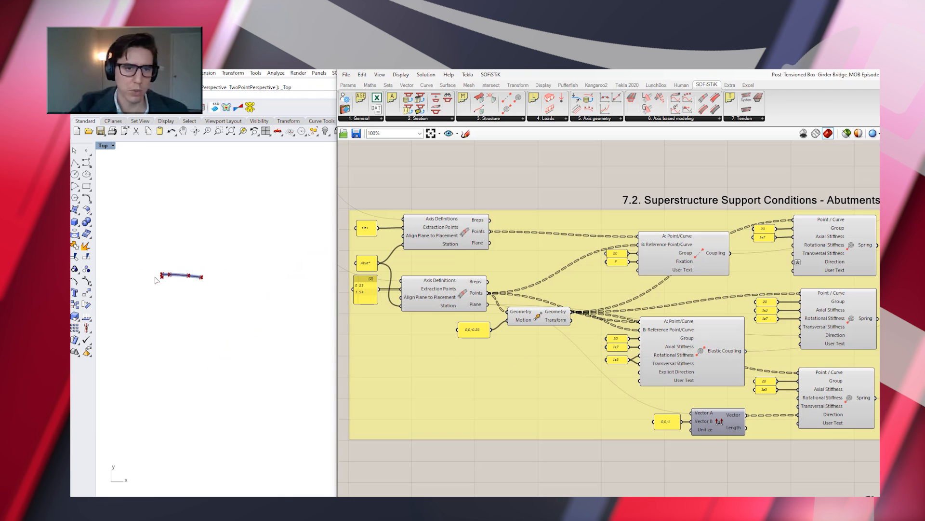
scroll(174, 286, up, 3)
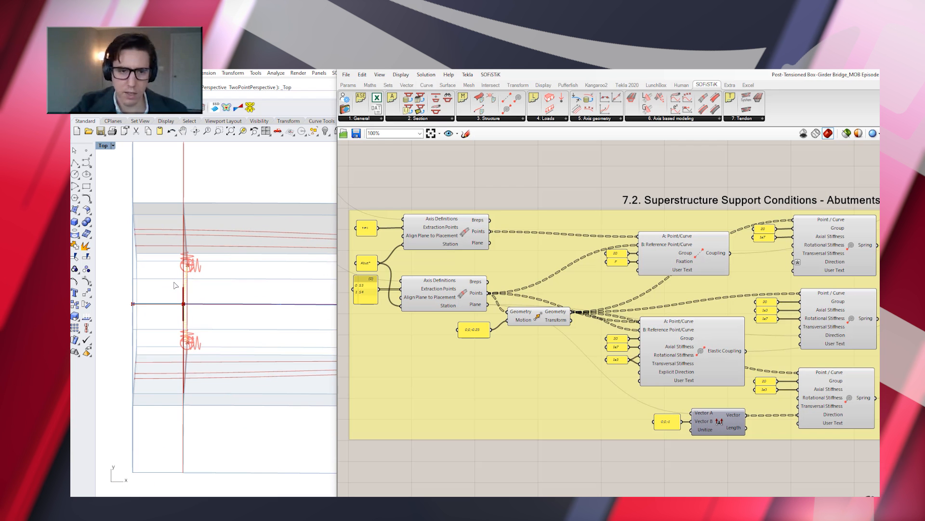
scroll(164, 284, down, 6)
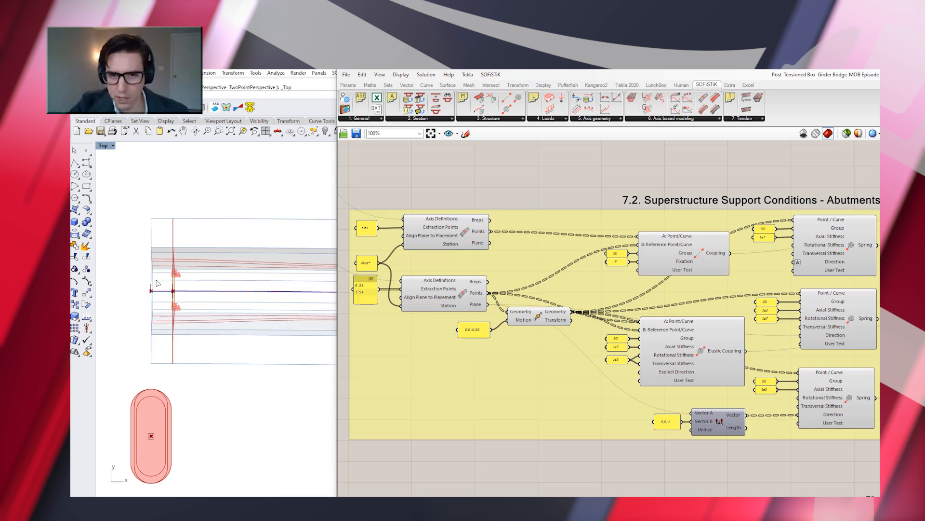
scroll(265, 287, up, 10)
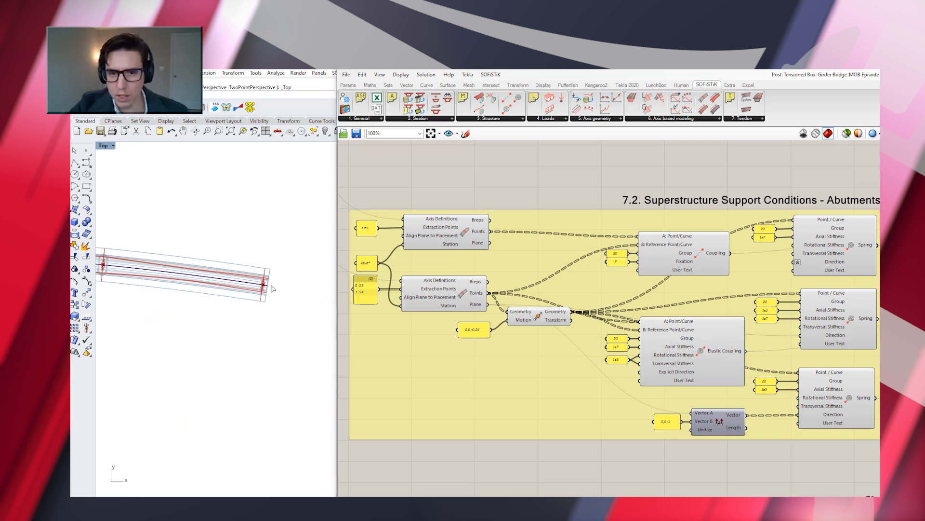
scroll(266, 285, up, 1)
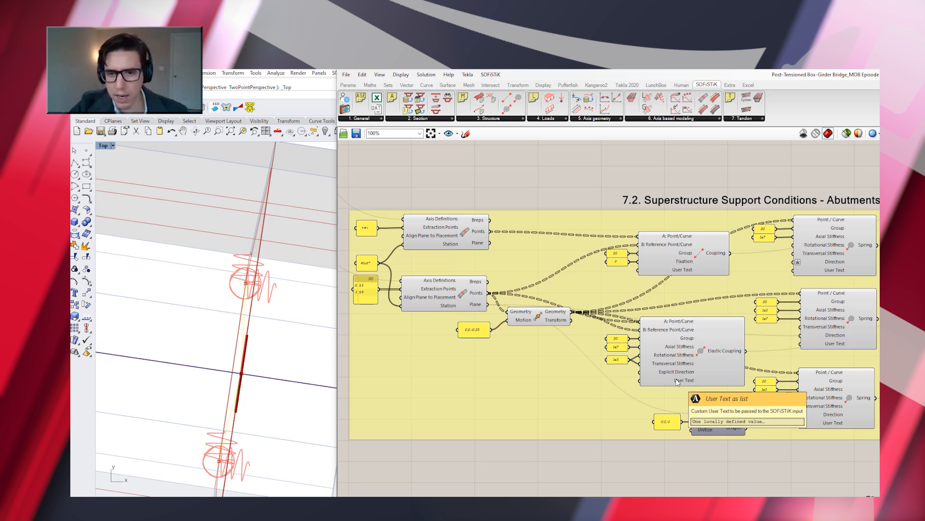
Trace the lower abutment Spring's direction from the lower Evaluate Section plane through the Cross Product with the 0,0,-1 vector
click(463, 294)
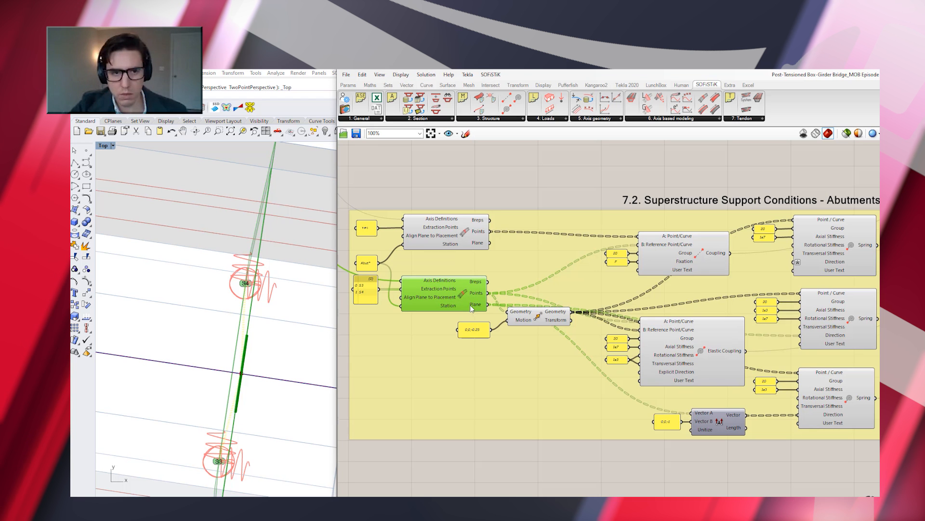
mouse_move(476, 305)
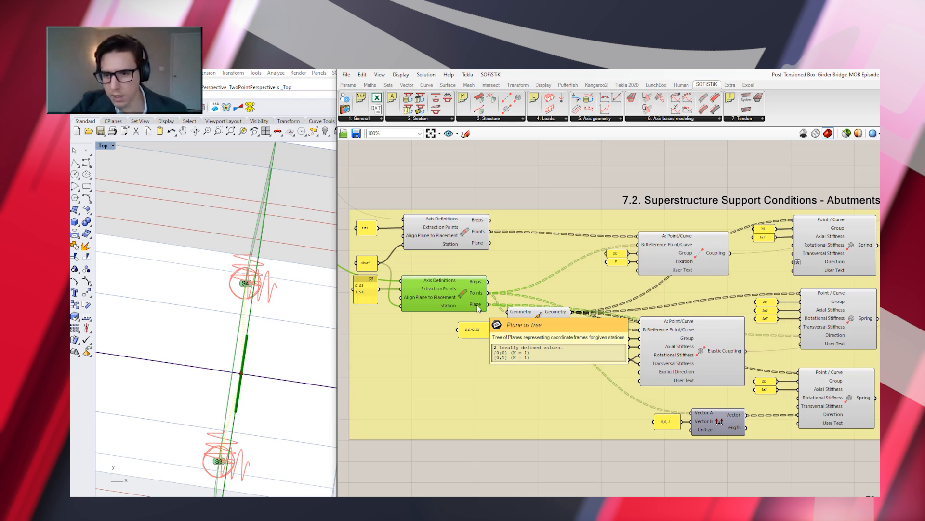
click(716, 418)
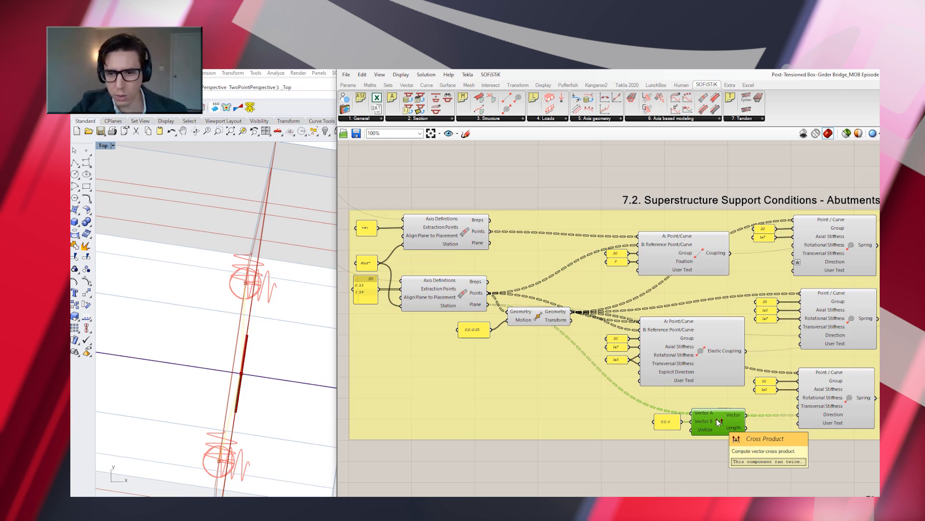
click(835, 399)
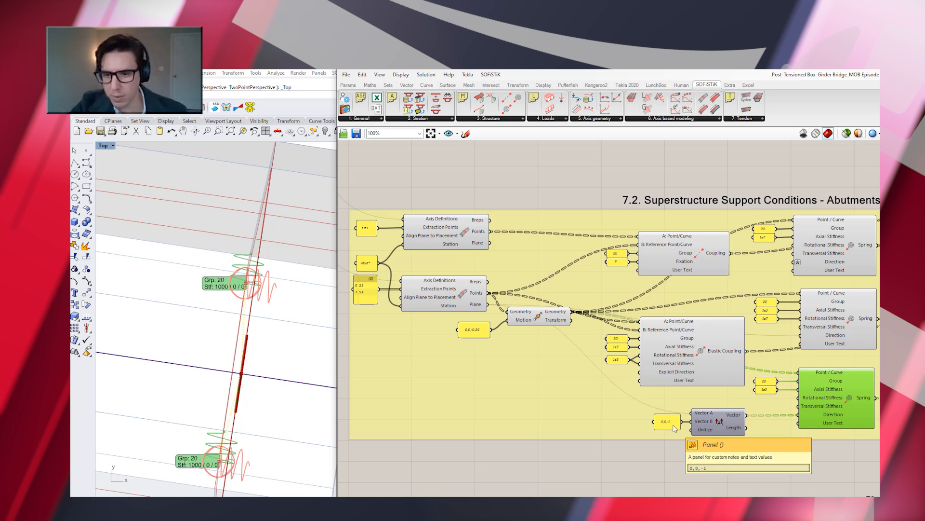
click(710, 415)
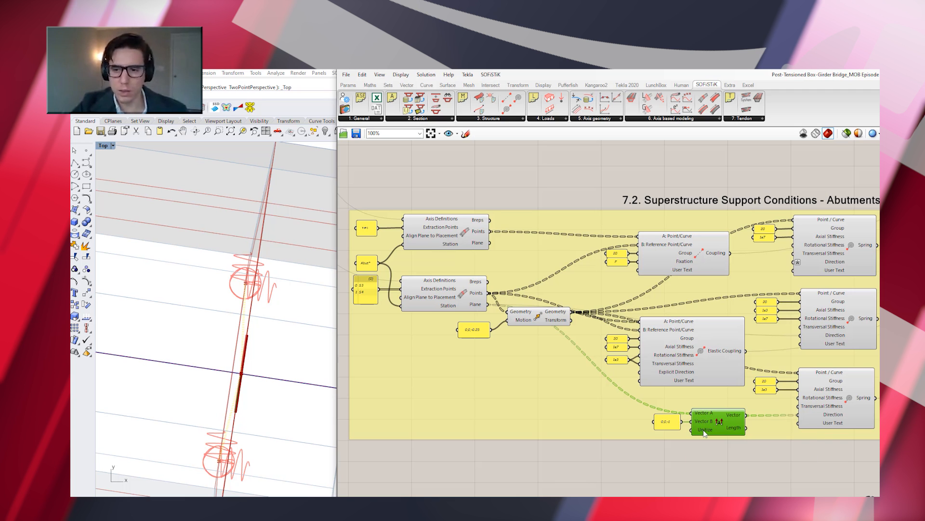
mouse_move(704, 430)
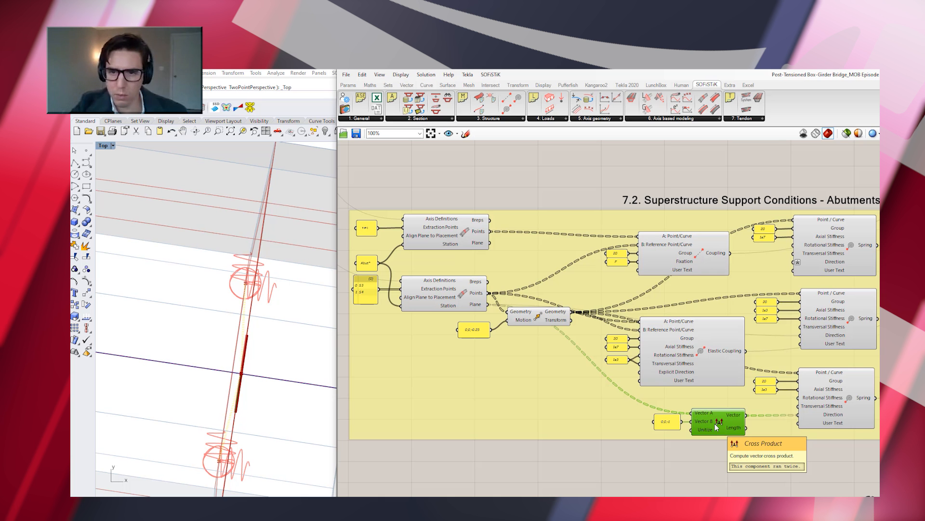
click(841, 401)
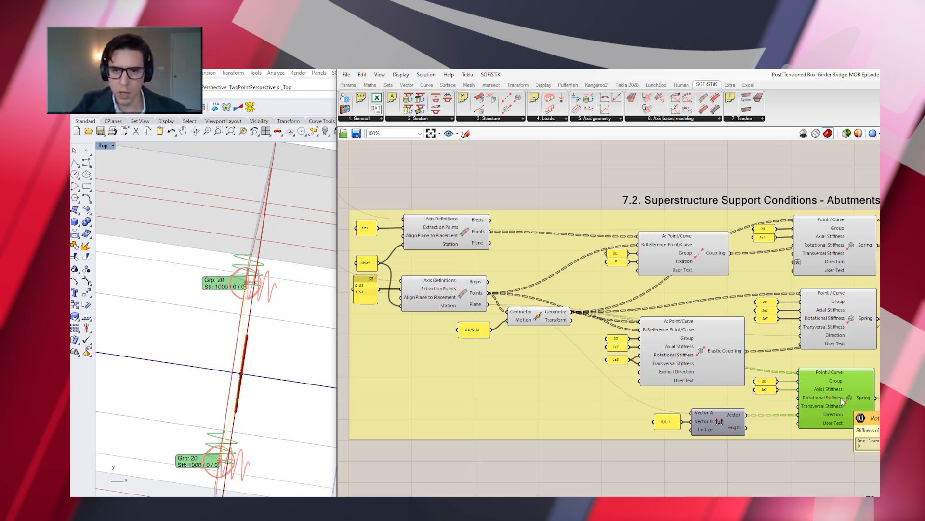
Go to the pier section group below 4.1 Axis Variables - Tendons and inspect its Rectangular mm.json file input
scroll(516, 319, down, 4)
scroll(482, 313, down, 2)
scroll(482, 314, down, 2)
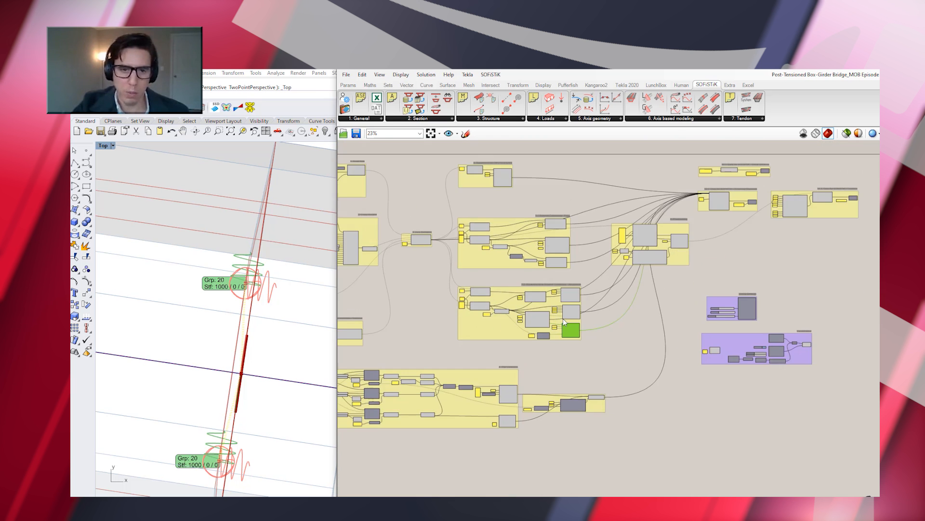
scroll(562, 322, down, 2)
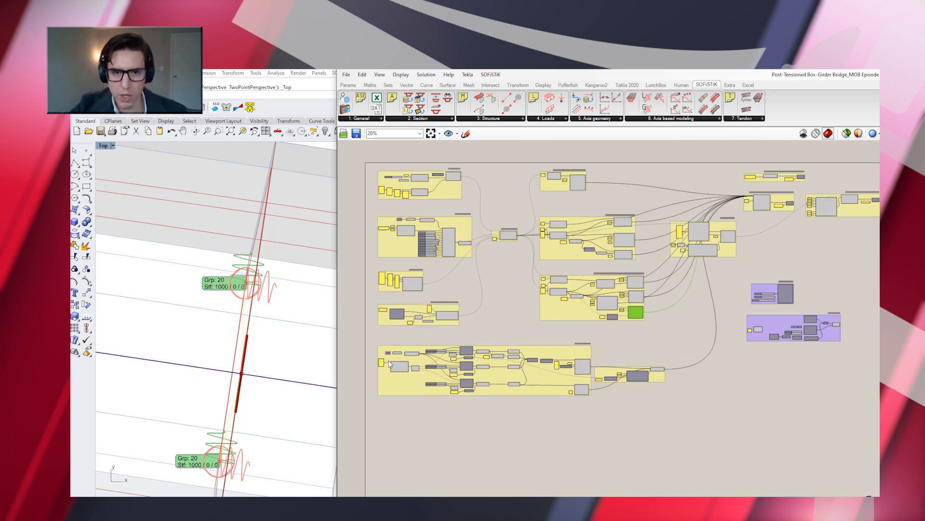
scroll(390, 364, up, 4)
scroll(421, 408, up, 1)
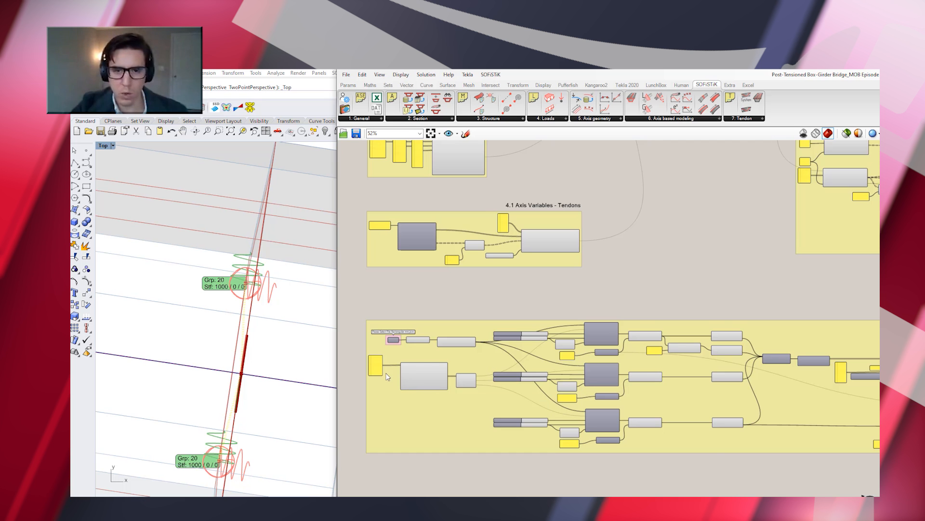
scroll(387, 372, up, 4)
right_drag(369, 412, 379, 349)
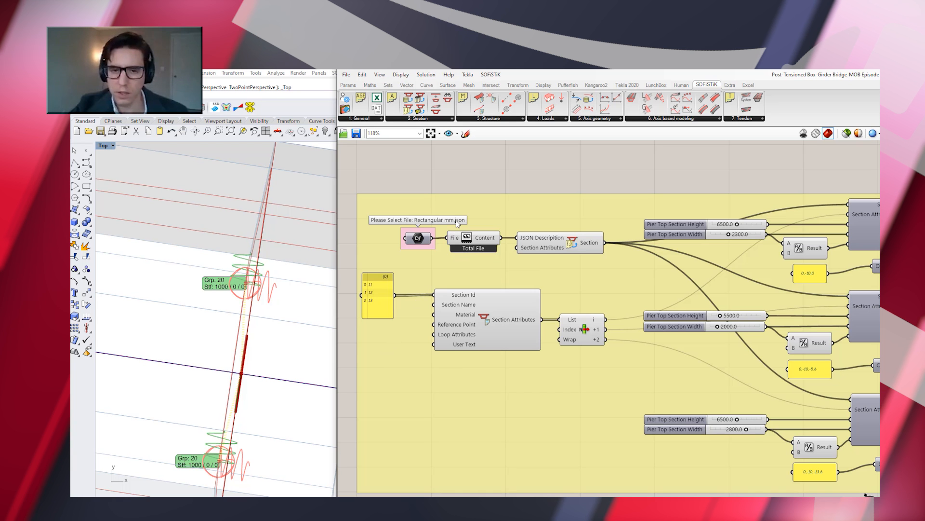
mouse_move(485, 244)
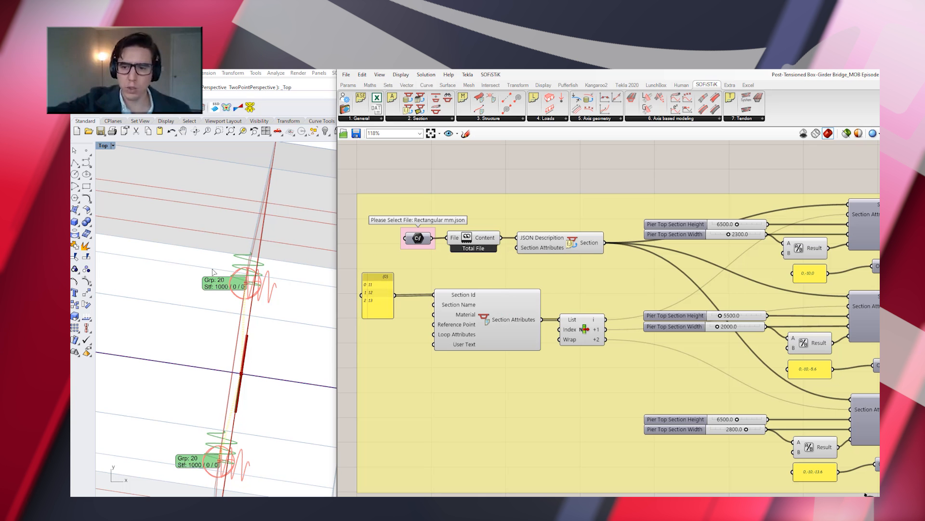
Return the Rhino viewport to the Perspective view and check the JSON content read from the pier section file
scroll(210, 273, down, 3)
click(113, 147)
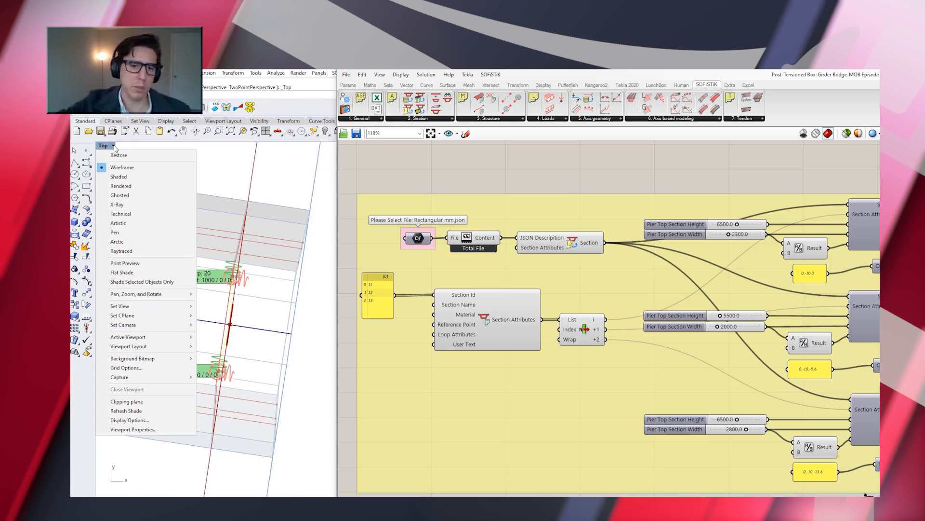
mouse_move(169, 307)
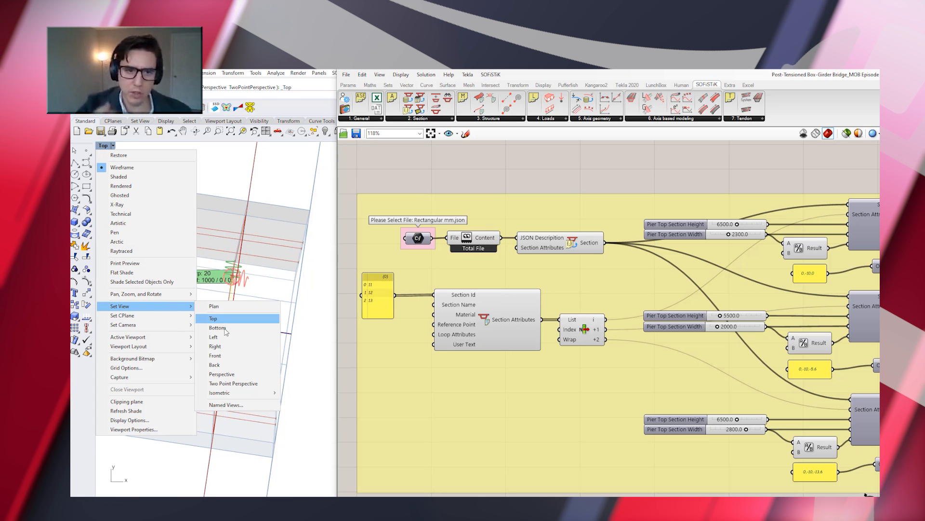
click(196, 374)
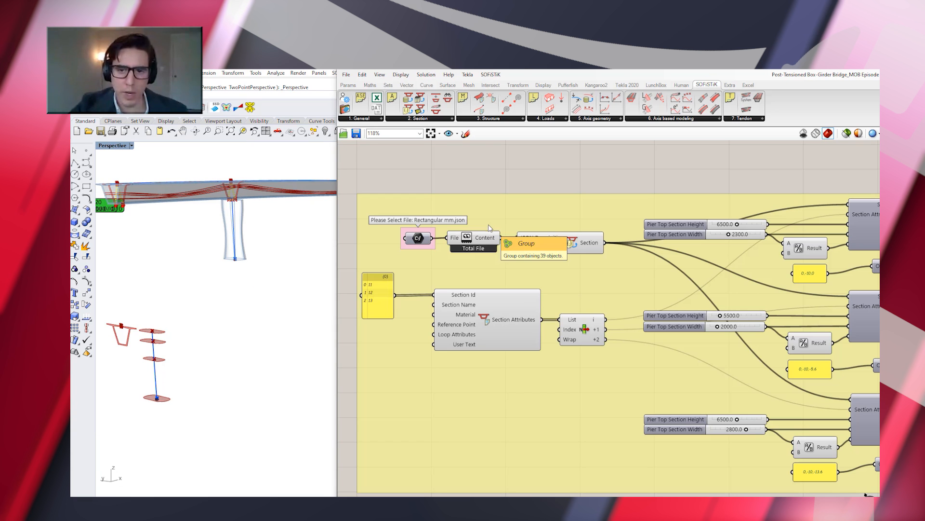
mouse_move(484, 239)
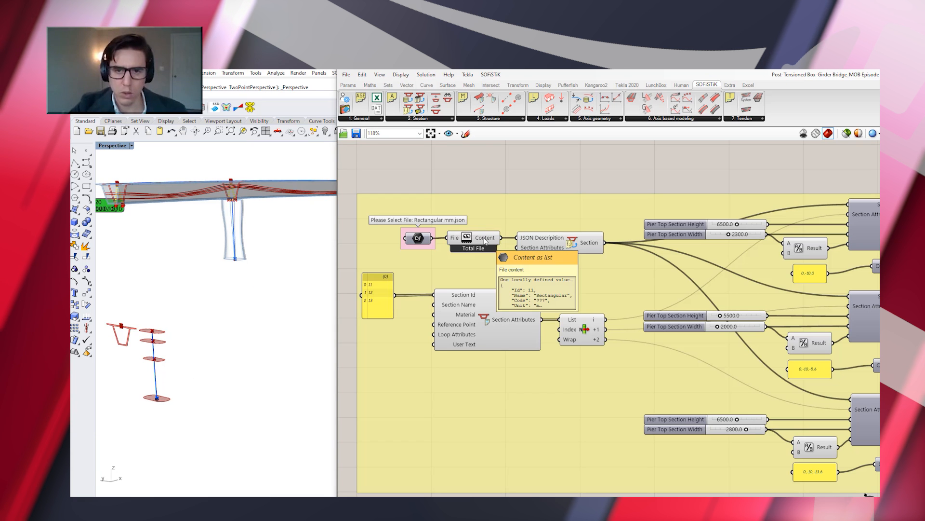
Inspect the first Modify Section component of the pier and the section Brep component it feeds
scroll(439, 236, down, 1)
scroll(439, 236, down, 1)
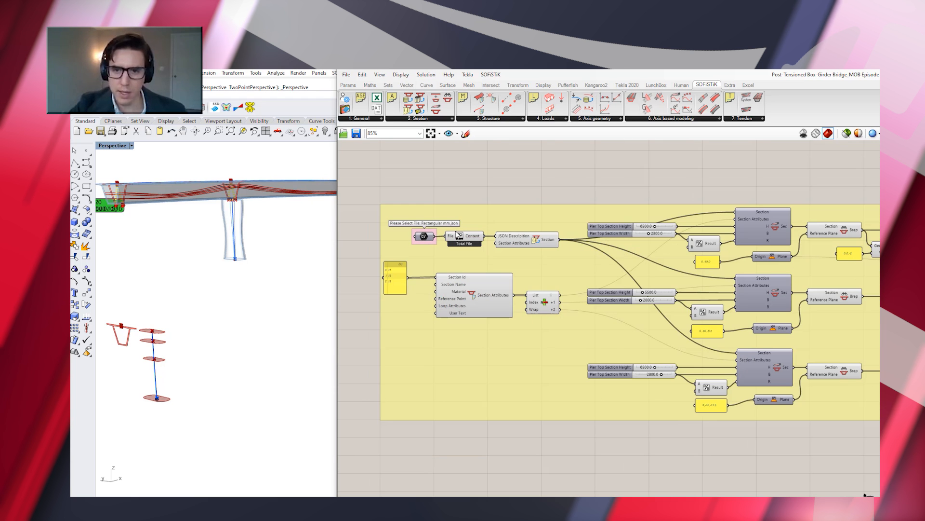
scroll(816, 222, up, 1)
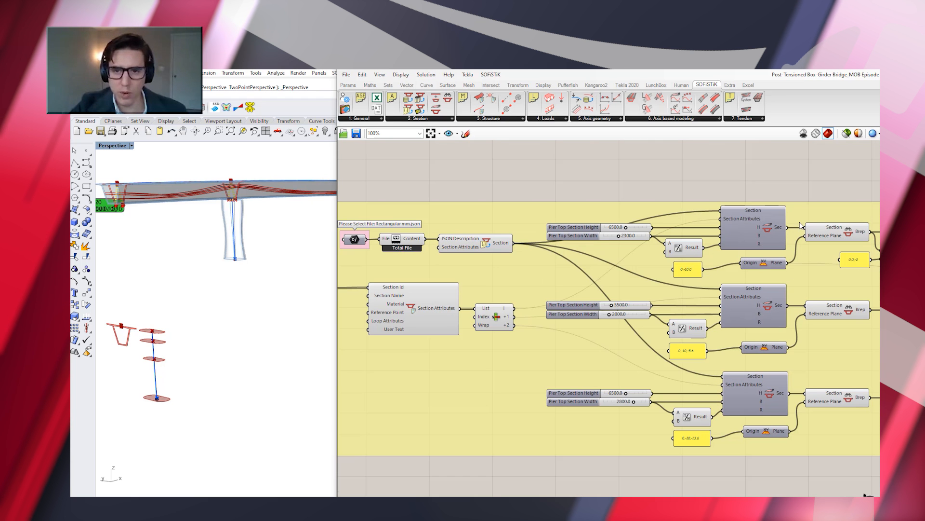
click(768, 228)
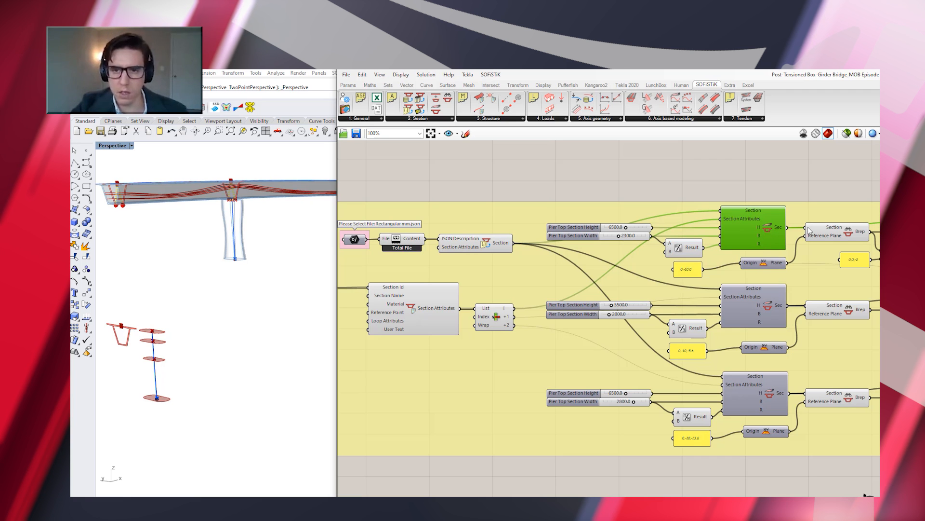
click(841, 234)
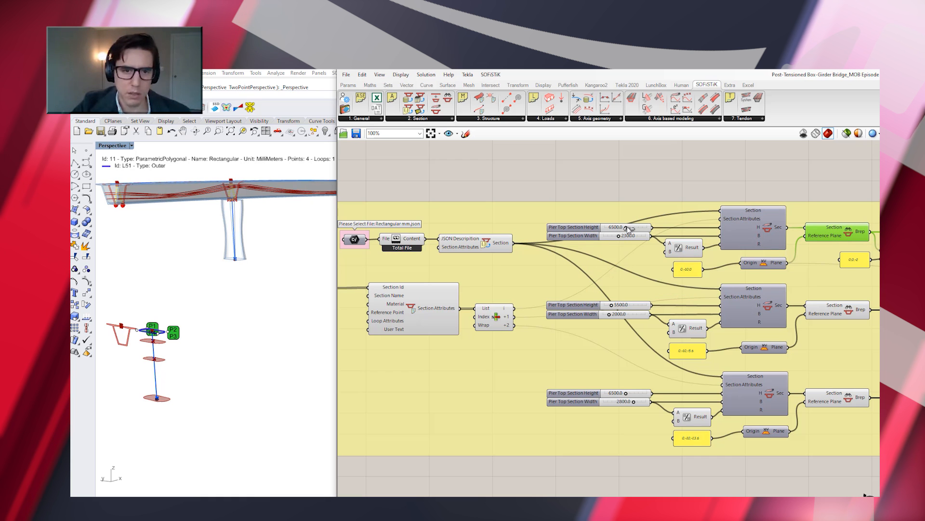
Try a larger height and a smaller width for the first pier section, and undo both changes
mouse_move(626, 228)
mouse_down()
mouse_move(660, 232)
mouse_move(579, 232)
mouse_move(642, 235)
mouse_up()
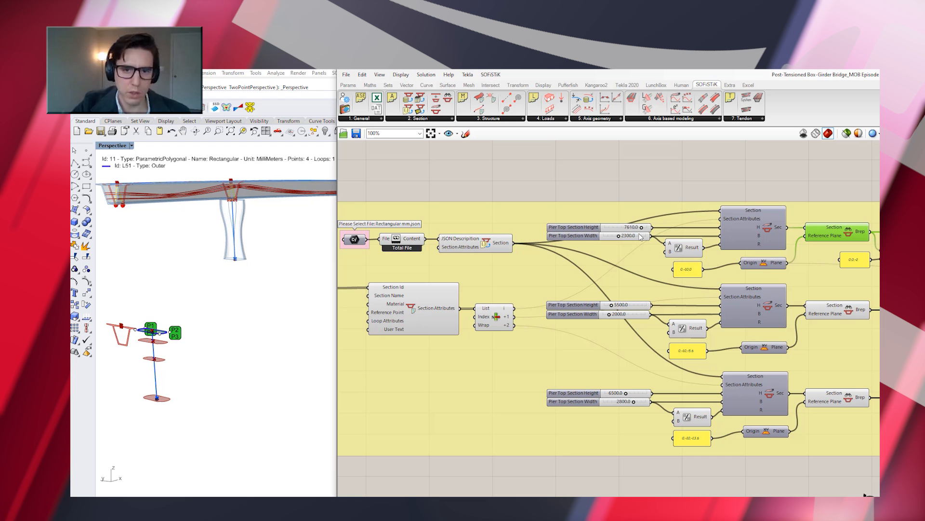
mouse_move(627, 239)
mouse_down()
mouse_move(665, 240)
mouse_move(613, 239)
mouse_up()
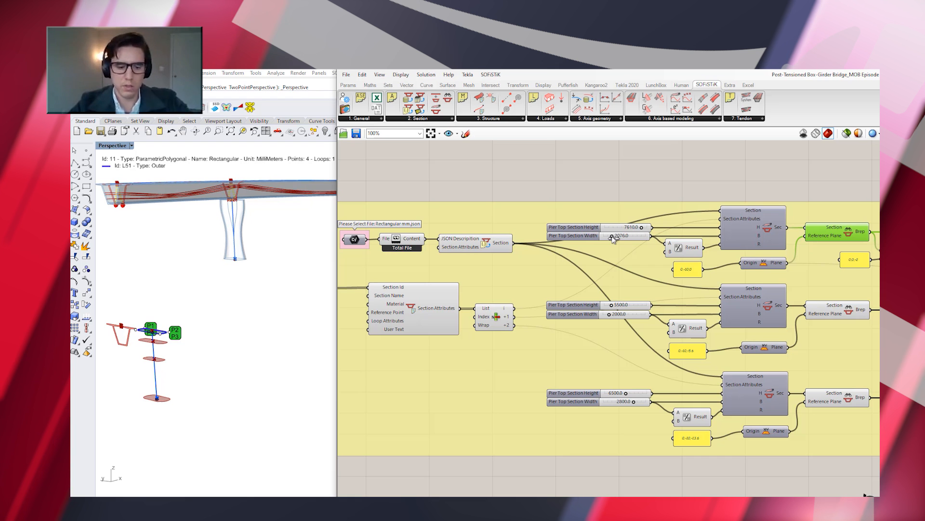
key(ctrl+z)
key(ctrl+z)
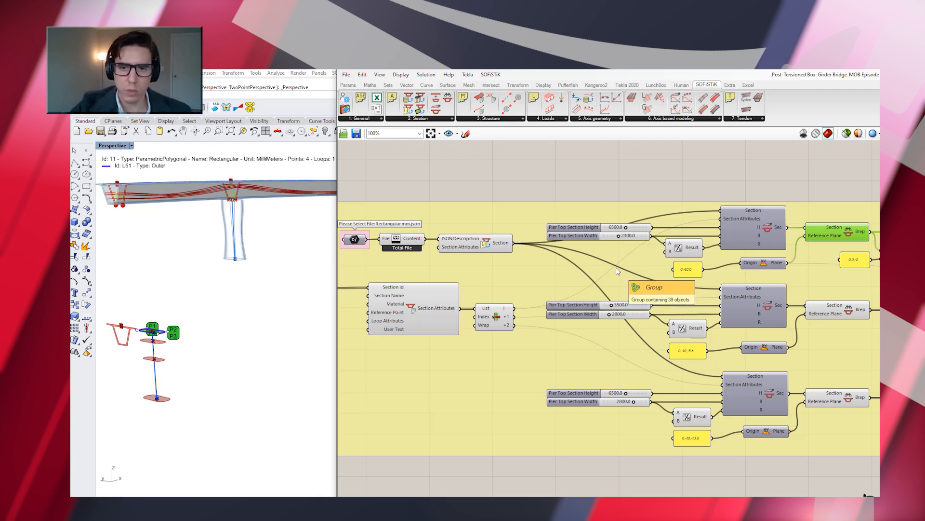
Inspect the first two Modify Section components of the pier and the Section Brep components they and the third one feed
click(761, 228)
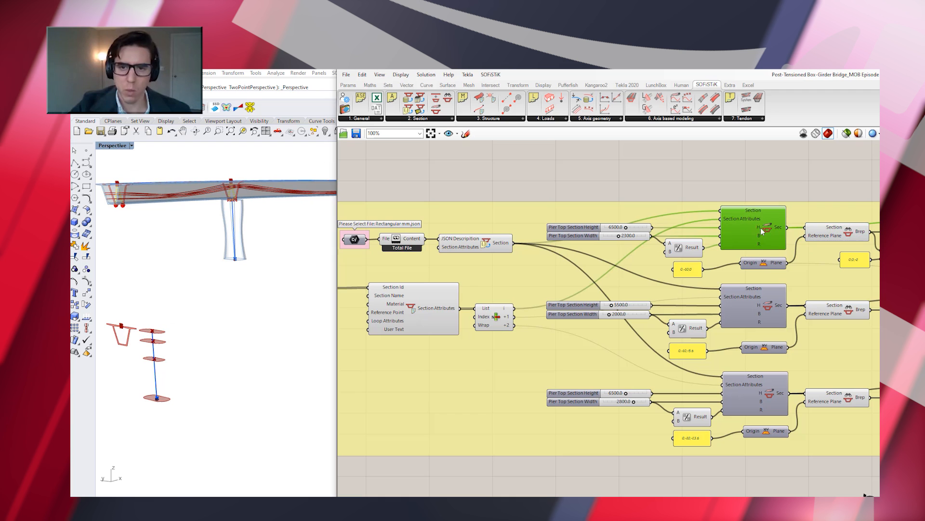
click(766, 308)
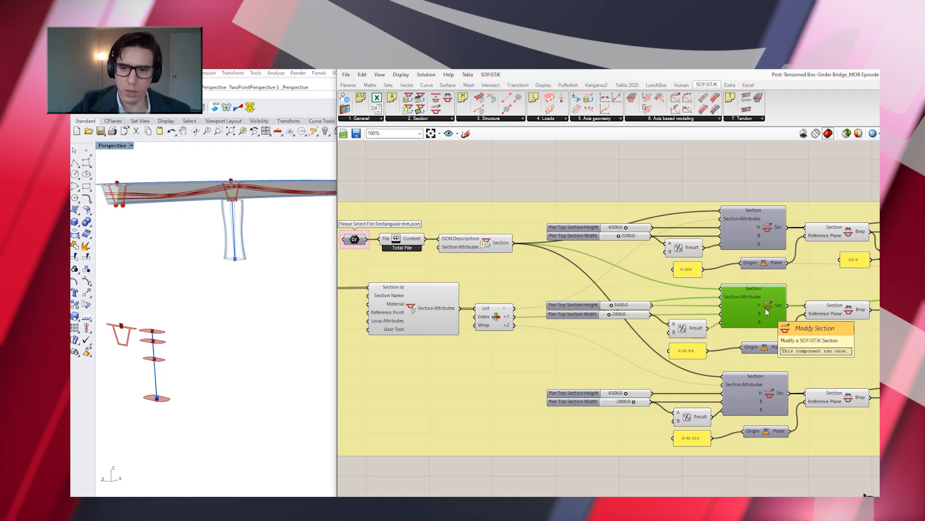
click(823, 230)
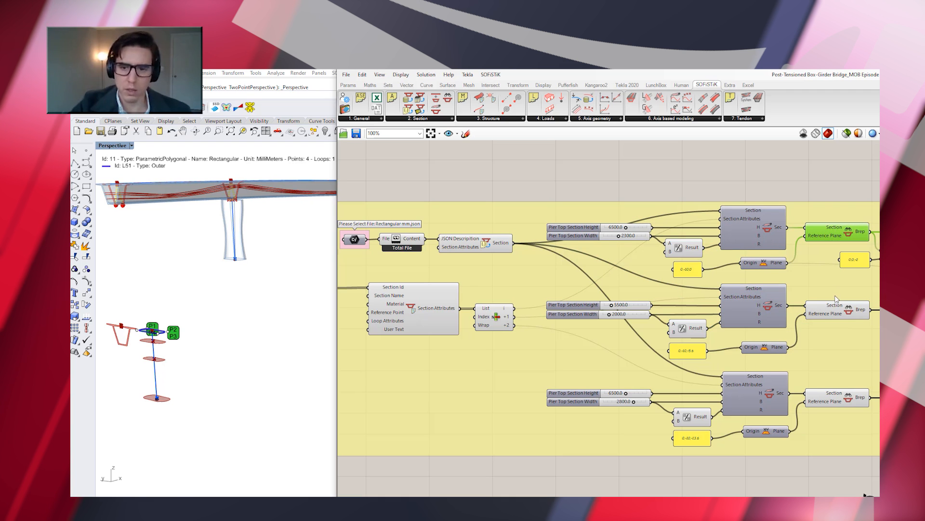
click(841, 312)
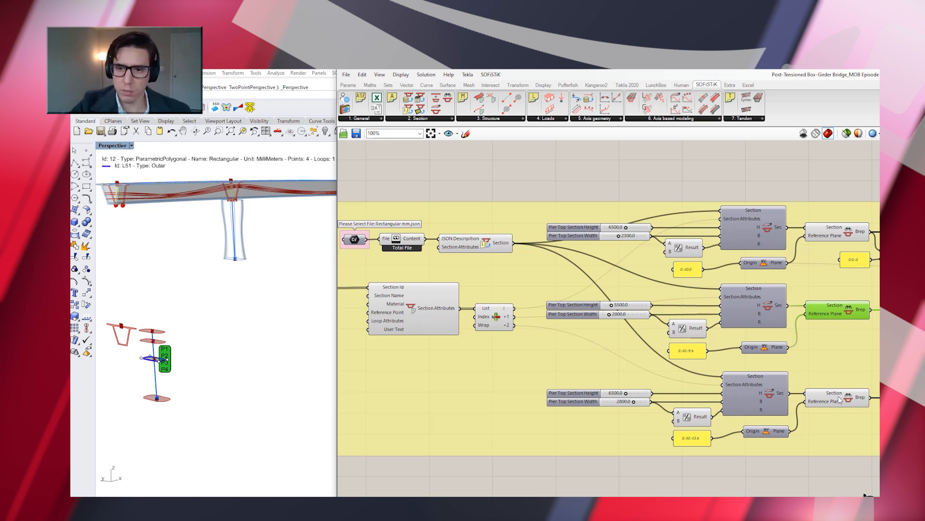
mouse_move(839, 398)
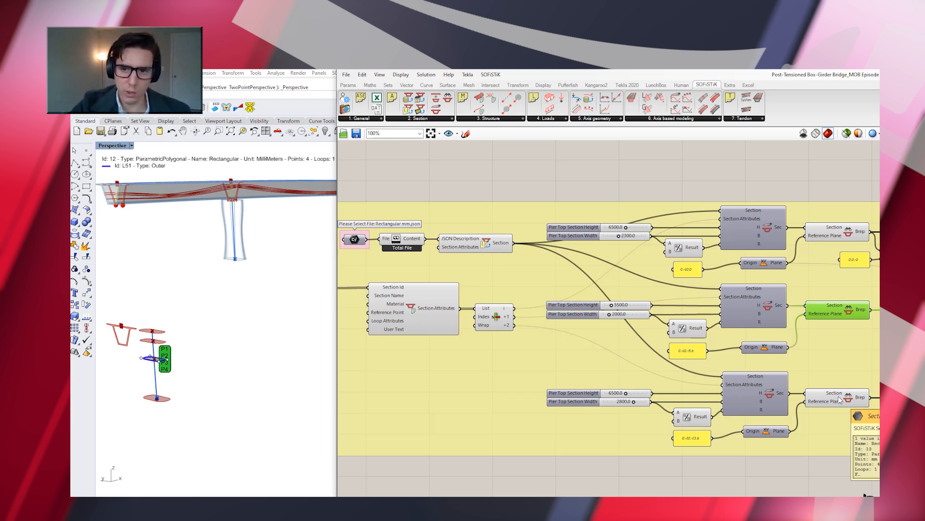
Check the Area components fed by the pier section Breps, along with the second and third section Breps
scroll(652, 249, down, 4)
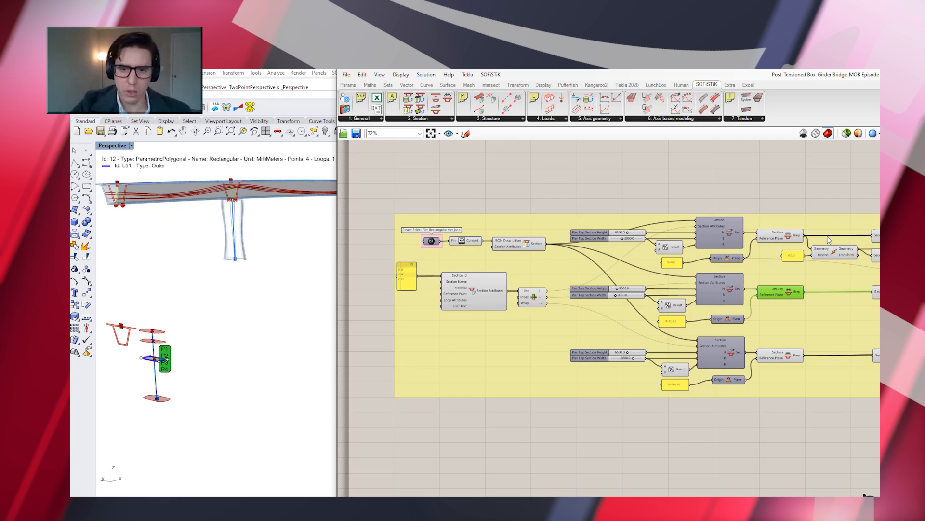
scroll(825, 230, up, 3)
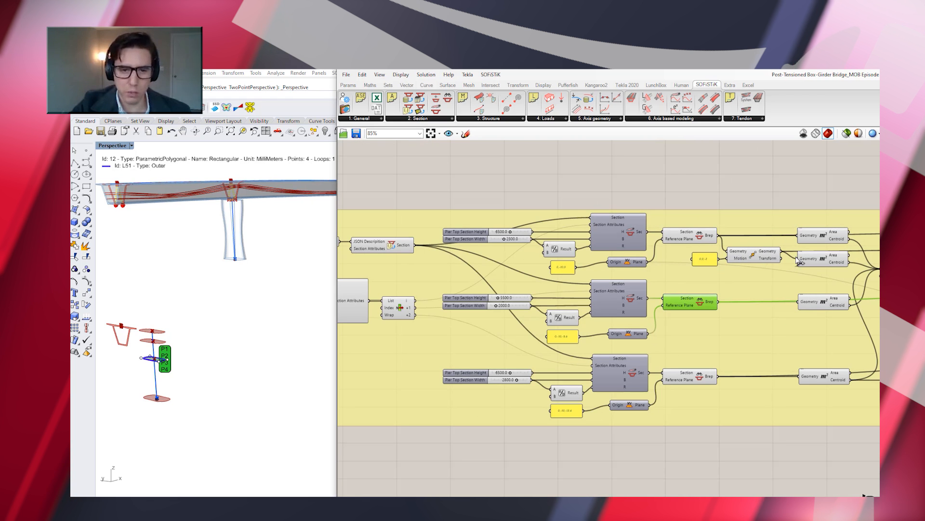
click(826, 235)
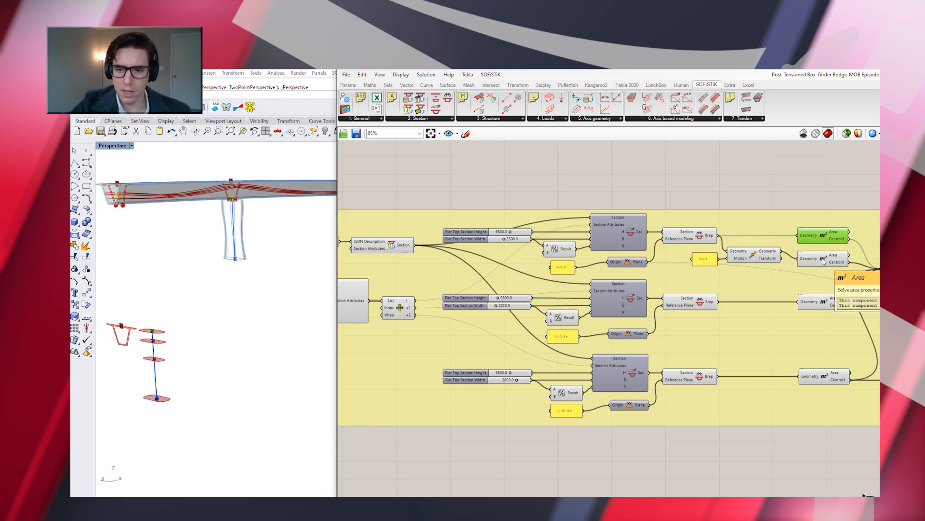
click(820, 302)
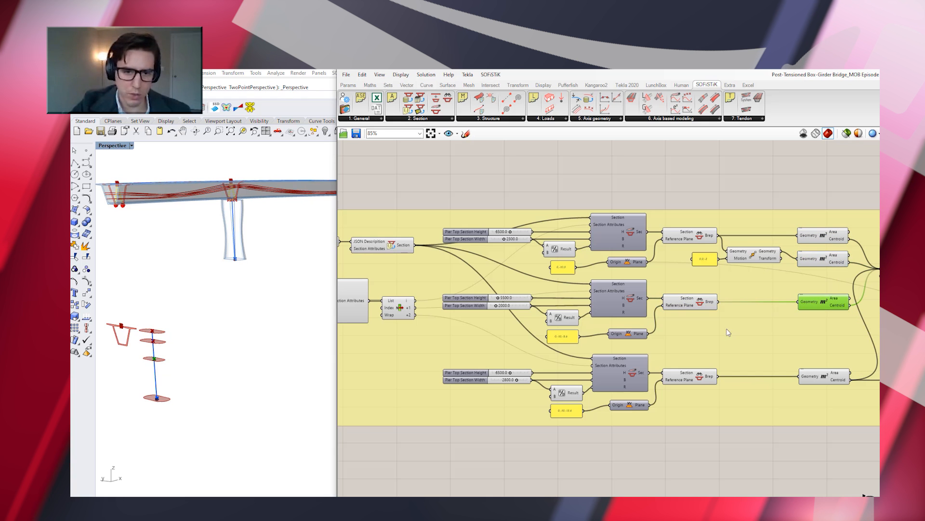
click(693, 305)
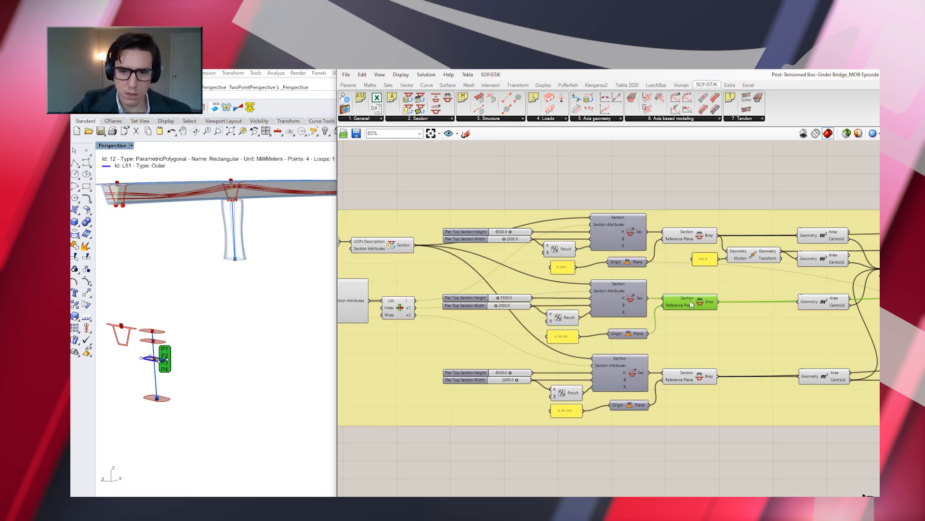
click(704, 380)
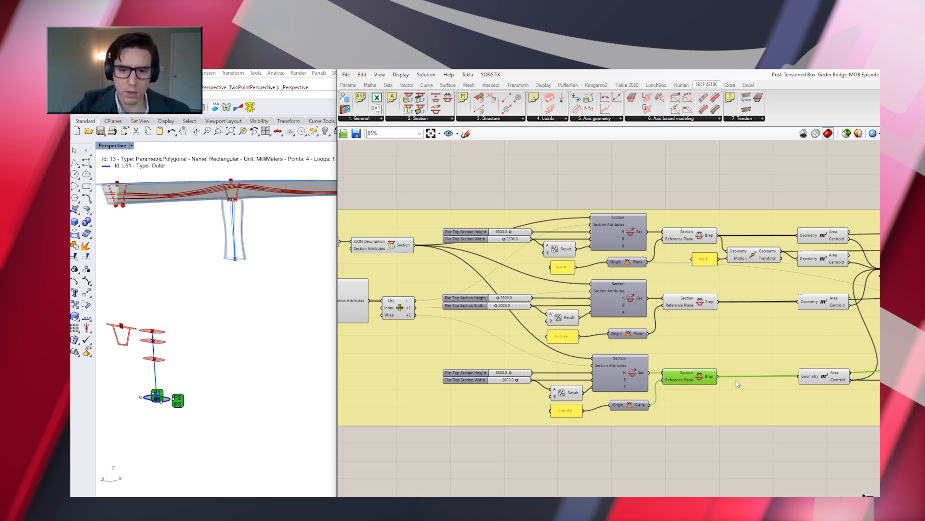
click(826, 377)
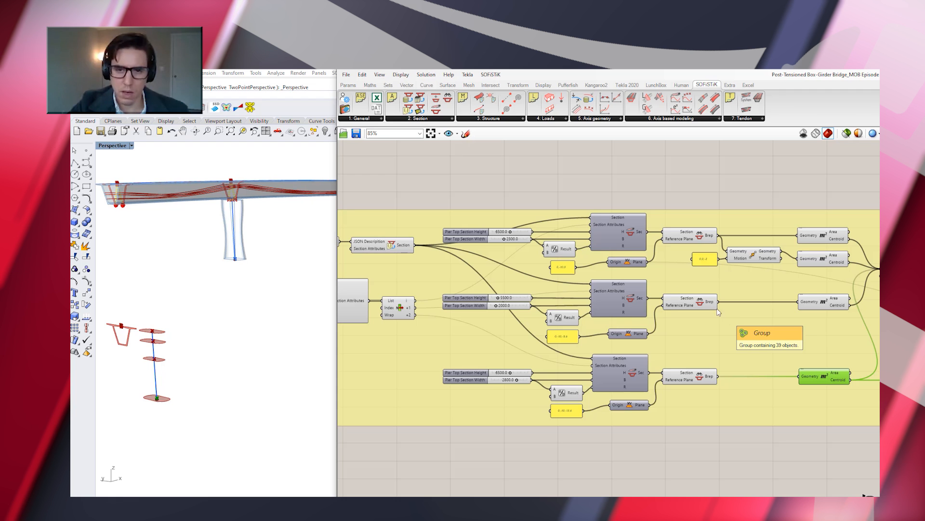
Trace the Area centroids of all the pier sections into the Polyline that forms the pier axis
scroll(573, 247, down, 3)
scroll(846, 253, up, 3)
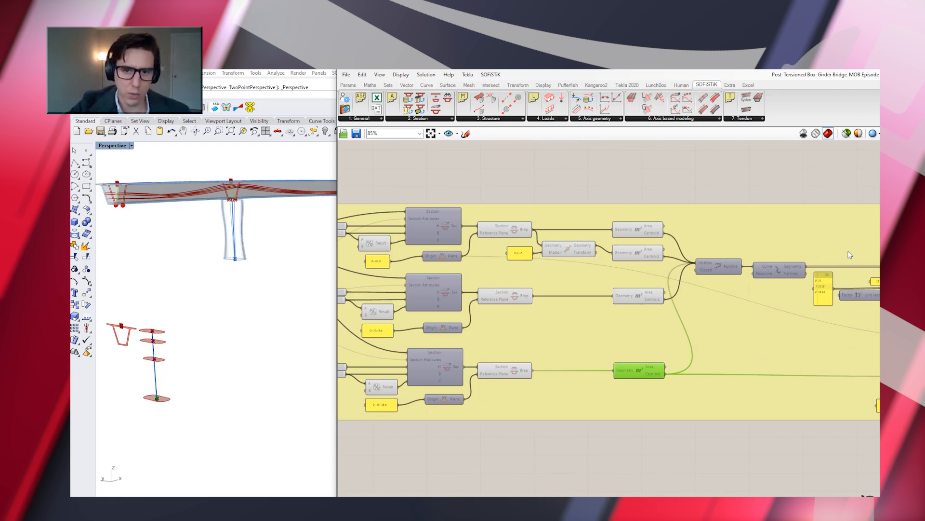
scroll(850, 255, up, 1)
click(612, 224)
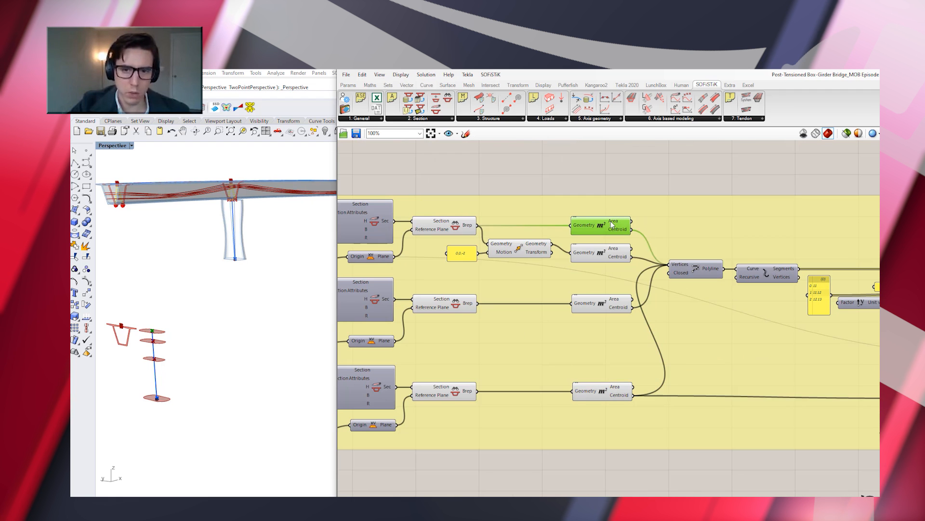
click(611, 258)
click(622, 302)
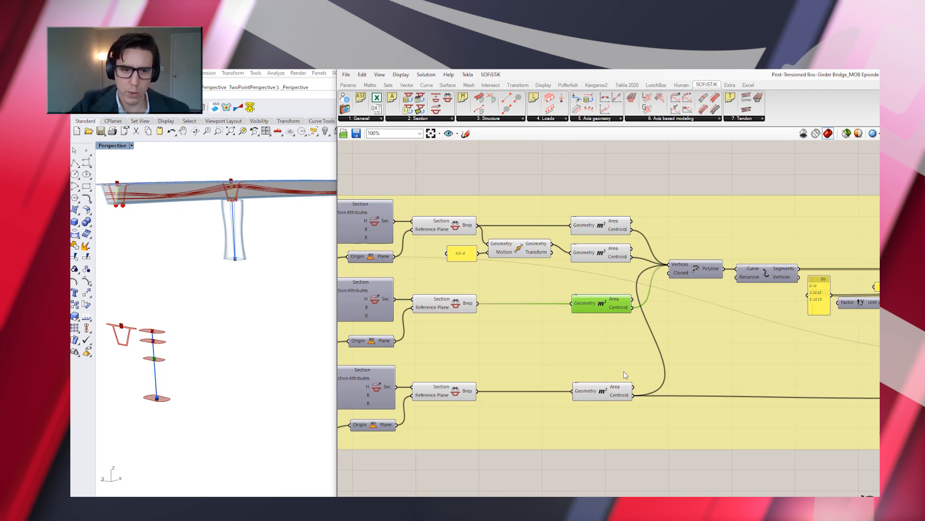
click(626, 391)
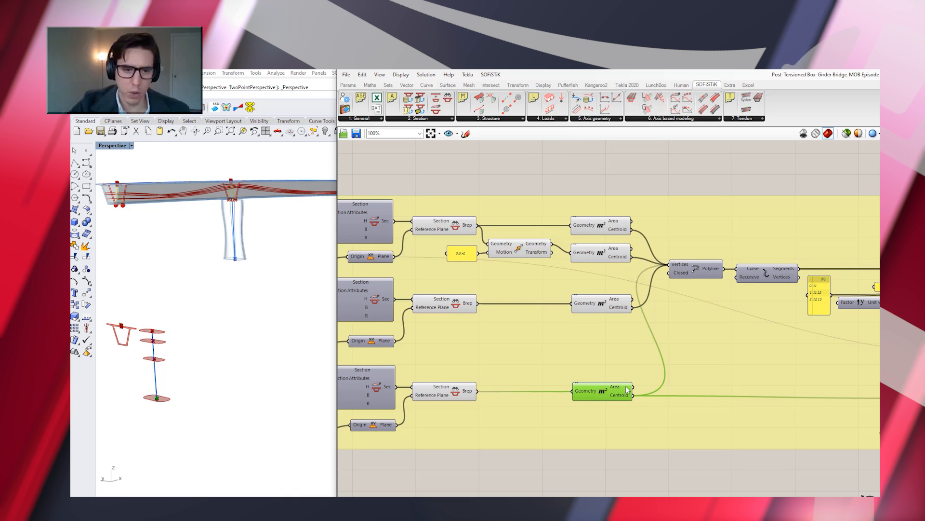
click(703, 271)
Inspect the polyline's segment component and the Structural Line and Structural Point components in the 8. Pier Definition group
scroll(703, 272, down, 2)
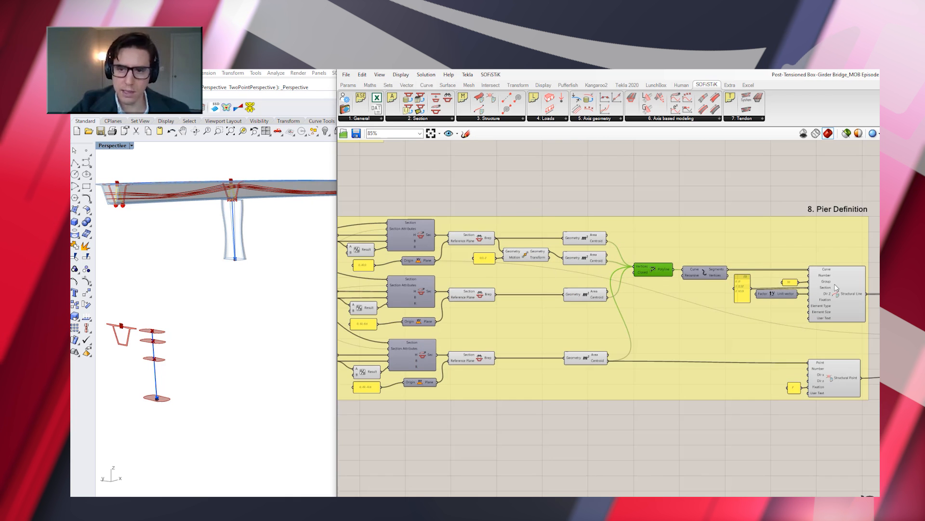
scroll(836, 287, up, 2)
scroll(627, 271, down, 2)
scroll(833, 260, up, 2)
scroll(814, 255, up, 1)
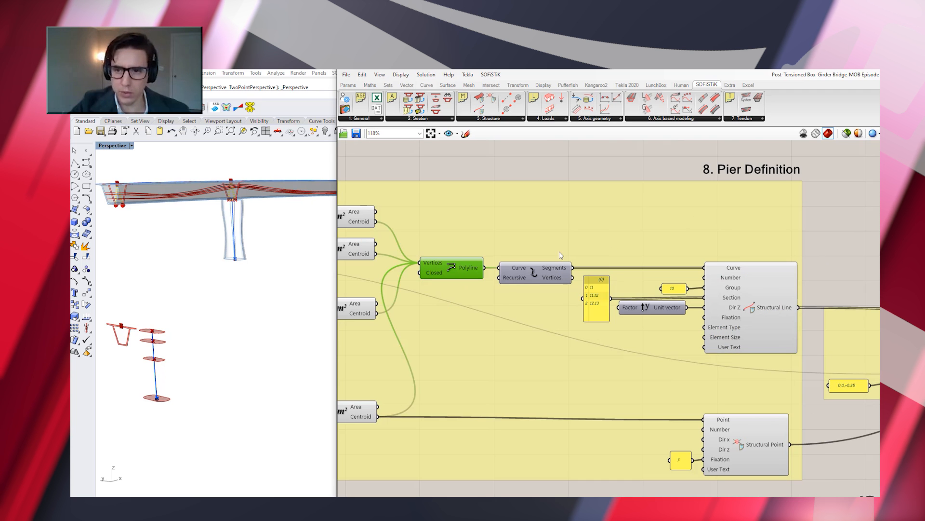
click(537, 273)
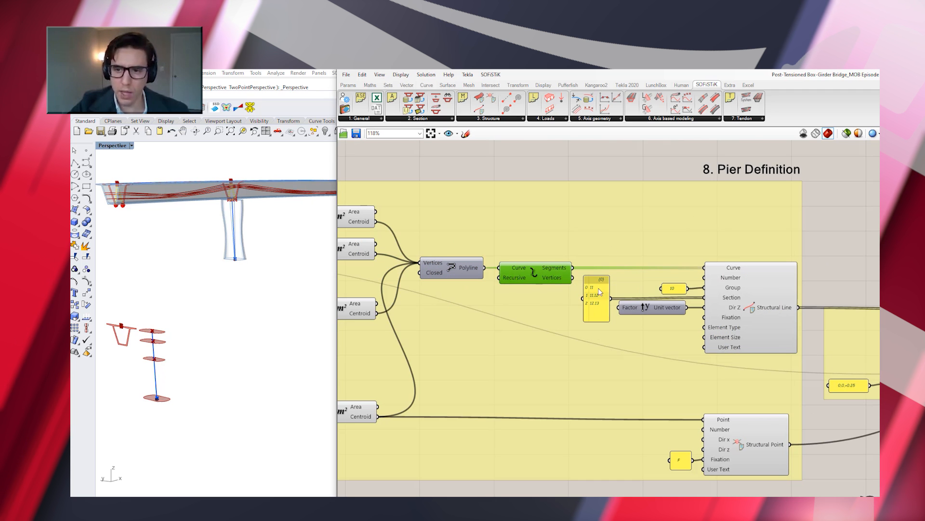
click(757, 300)
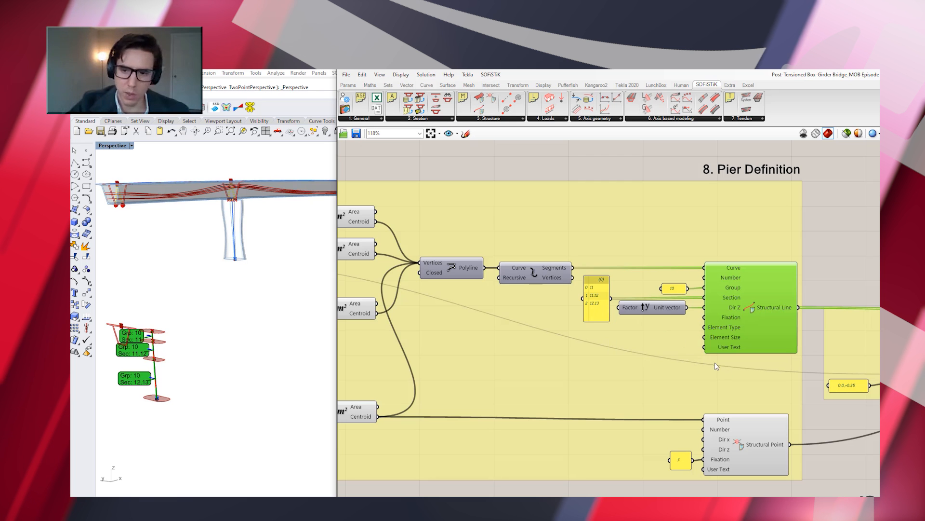
click(757, 445)
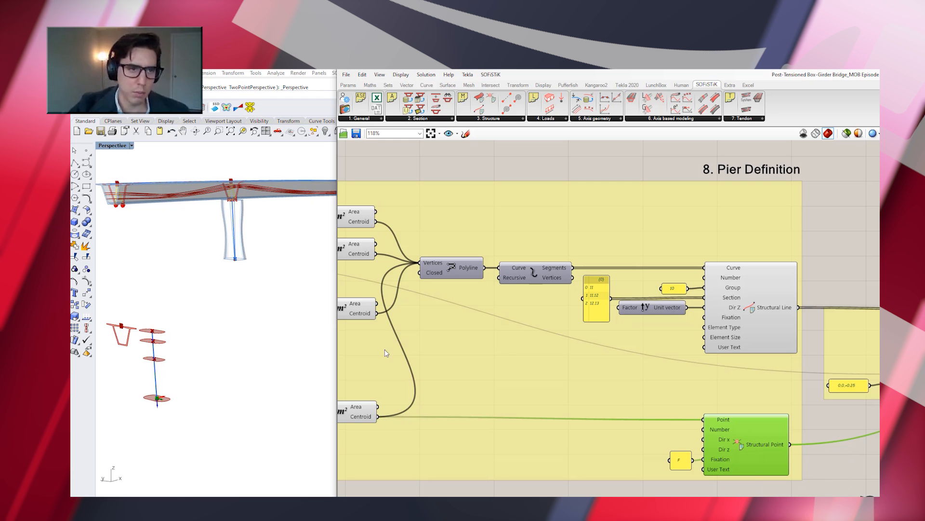
Examine the Move, placement transformation and Transform components that position the pier geometry along the bridge axis
scroll(161, 299, down, 3)
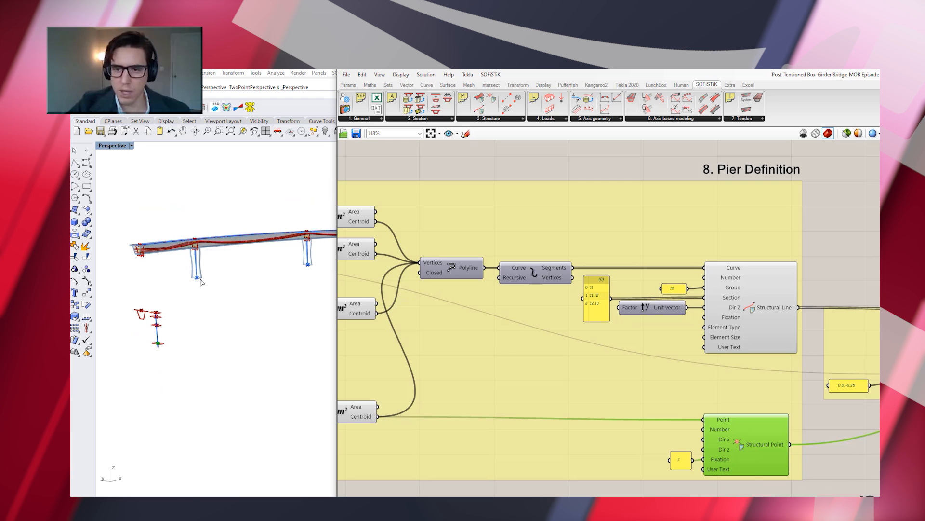
right_drag(218, 287, 222, 290)
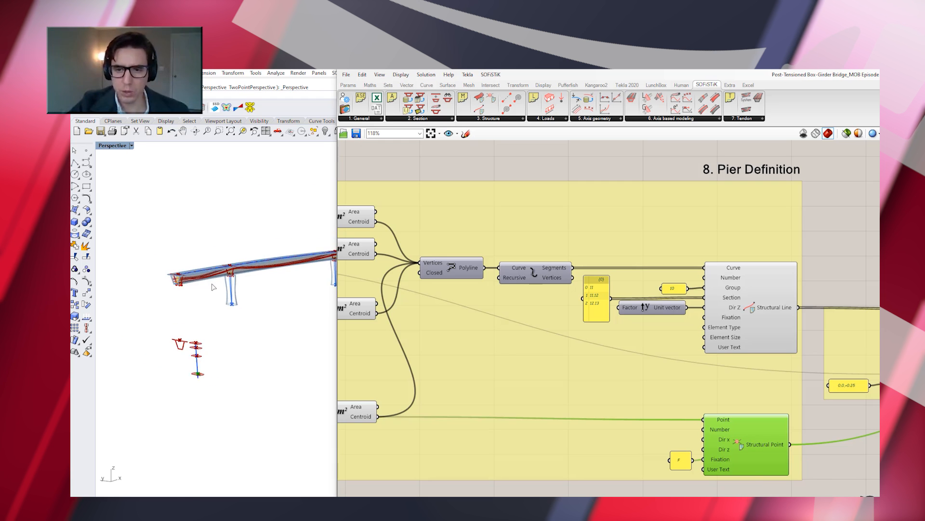
scroll(216, 288, down, 5)
scroll(262, 289, up, 5)
scroll(538, 324, down, 3)
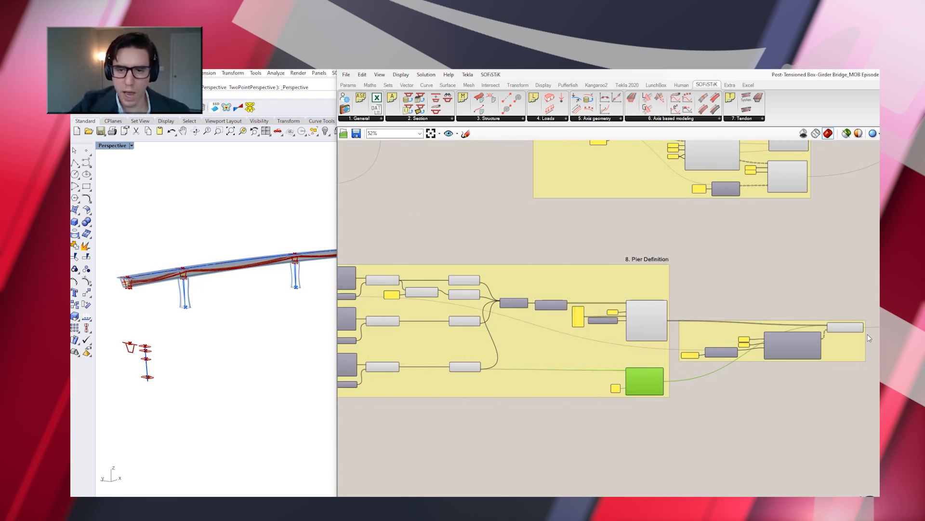
scroll(864, 336, up, 3)
click(707, 359)
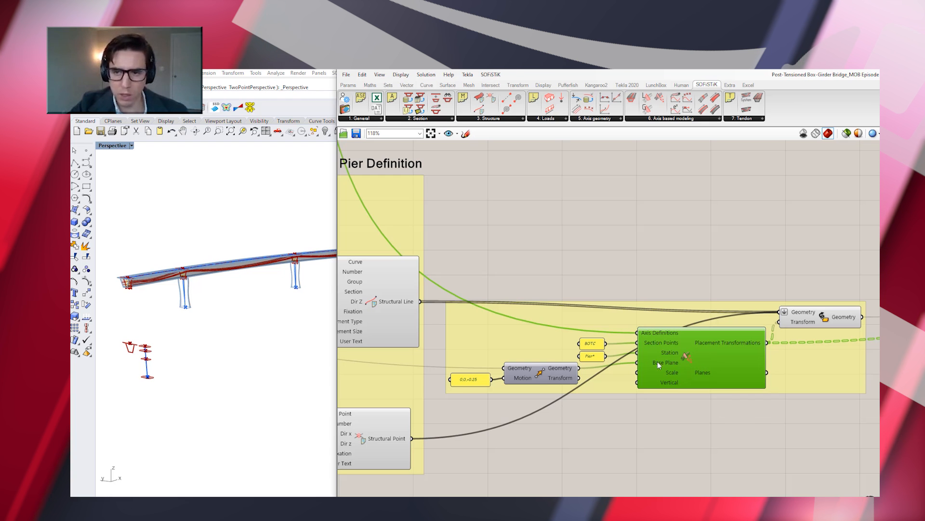
click(541, 372)
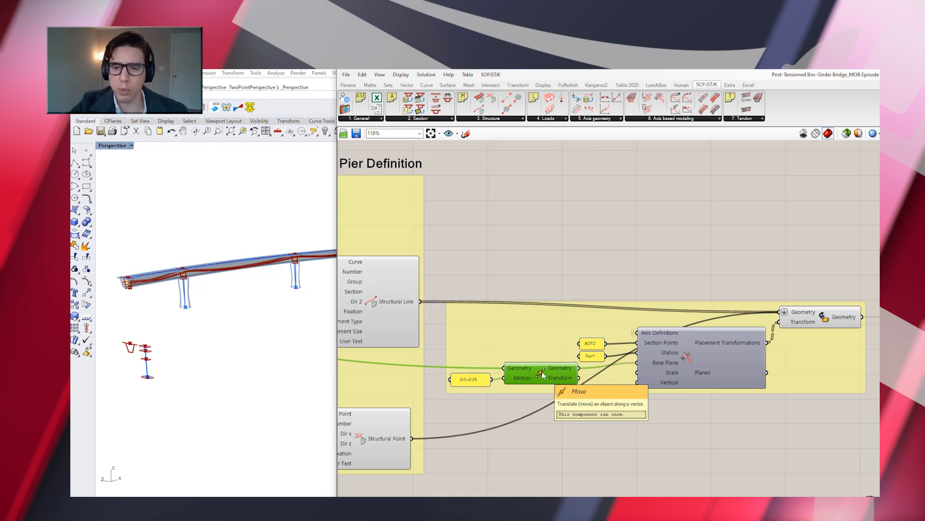
click(689, 354)
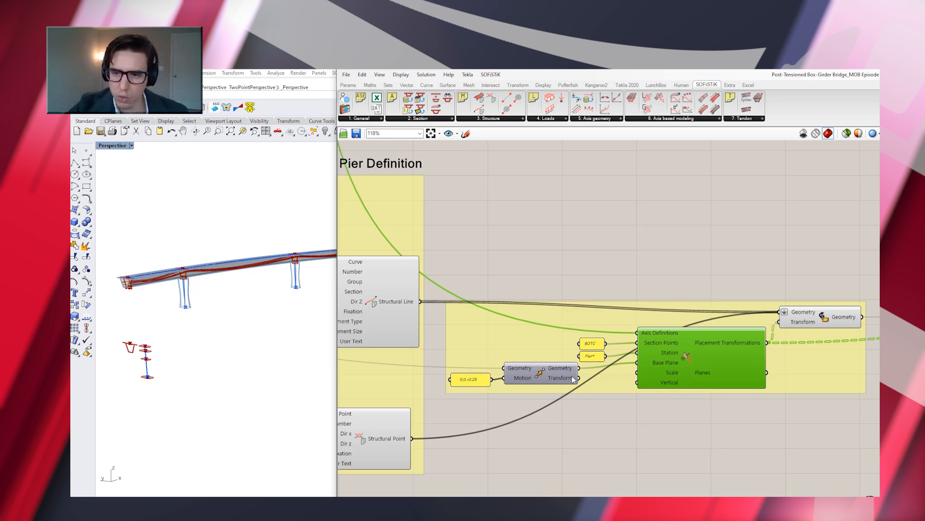
mouse_move(654, 368)
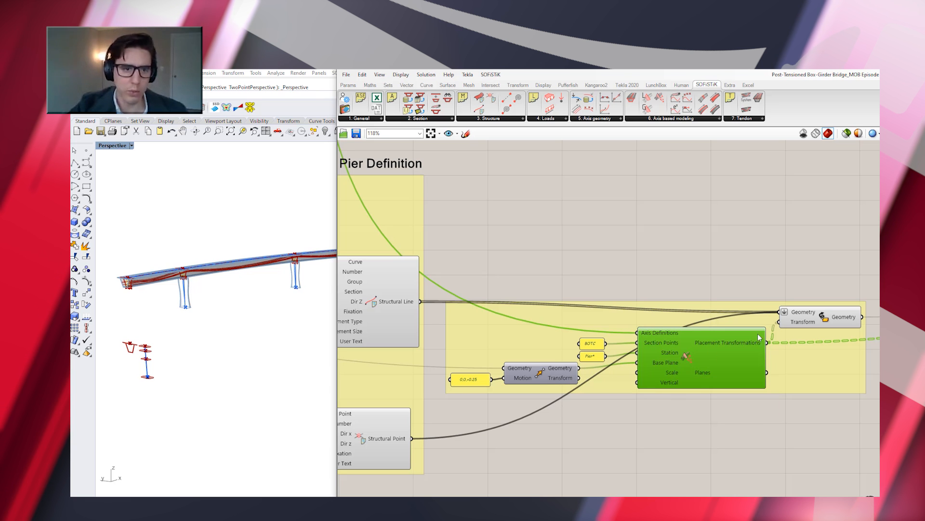
click(829, 317)
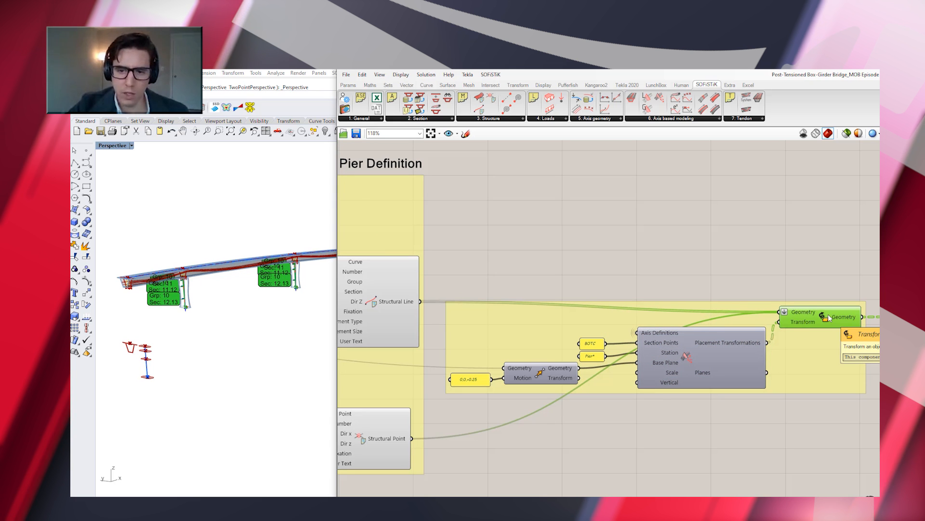
Try Abut* as the station value of the pier placement transformation
double_click(588, 357)
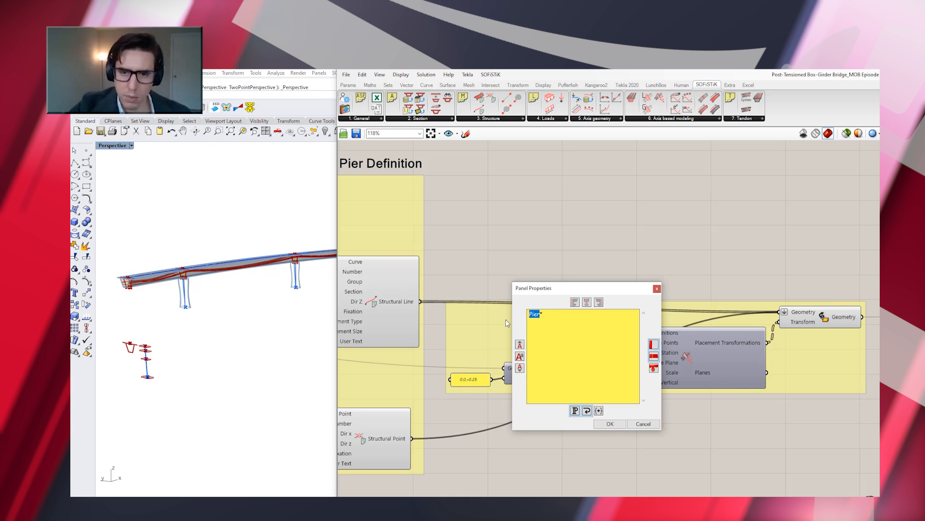
text(Abut*)
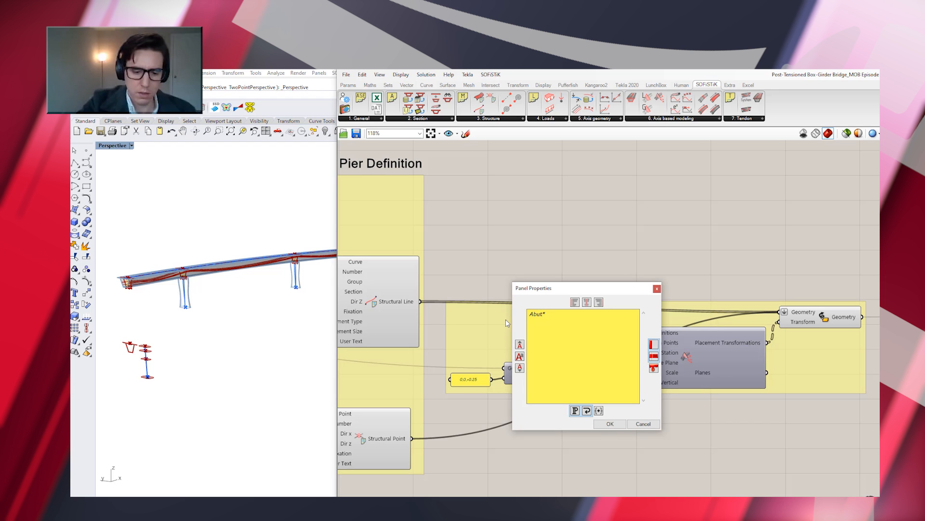
click(608, 424)
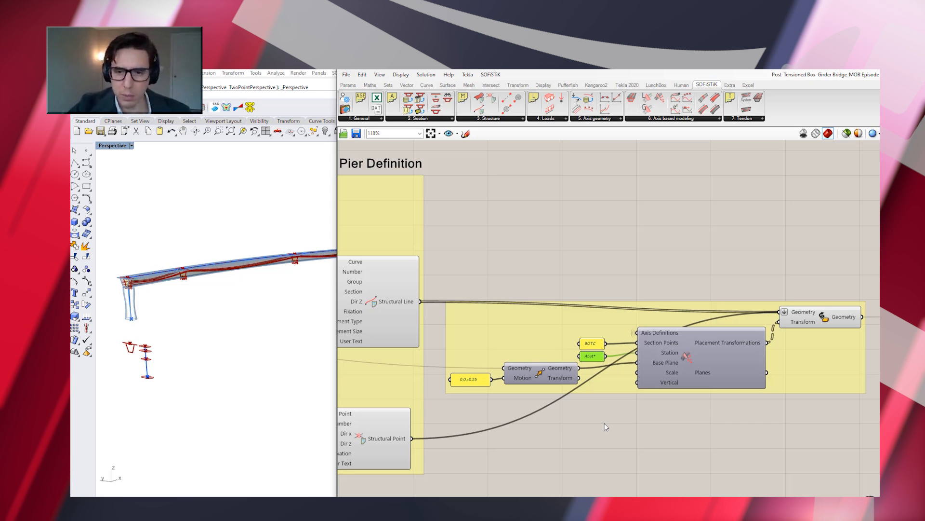
click(612, 430)
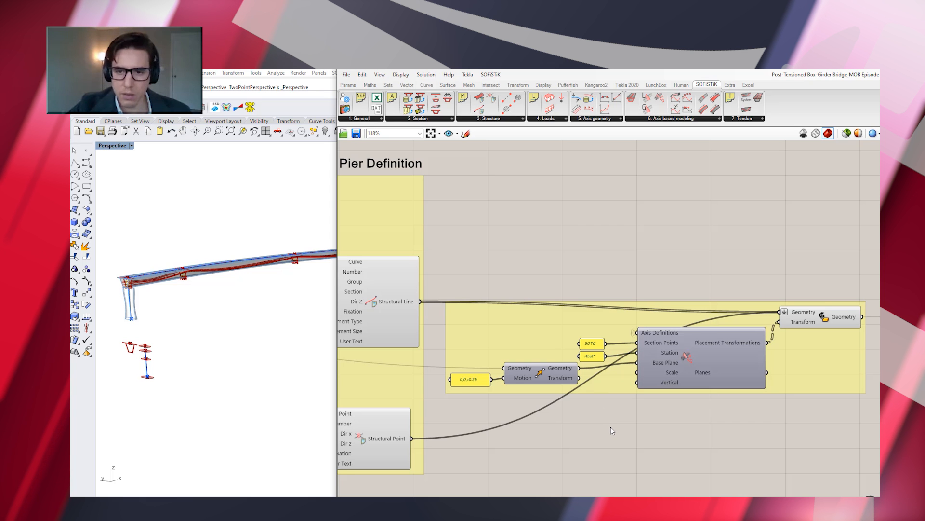
Try 70 as the station value of the pier placement transformation
double_click(592, 357)
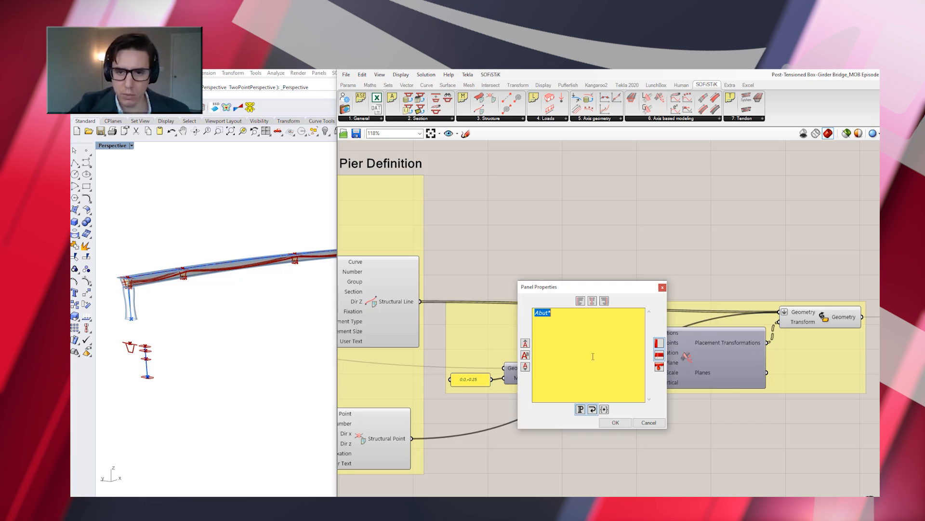
key(ctrl+a)
text(BOTC)
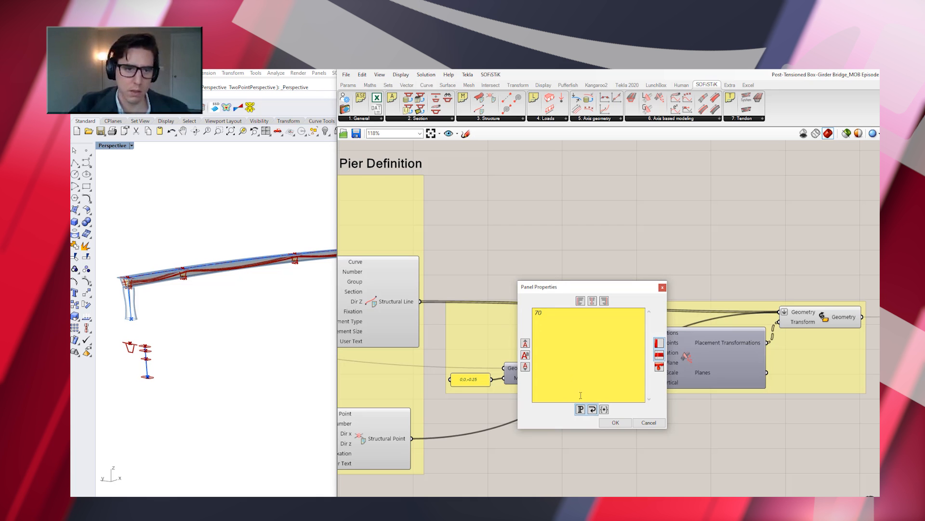
click(616, 422)
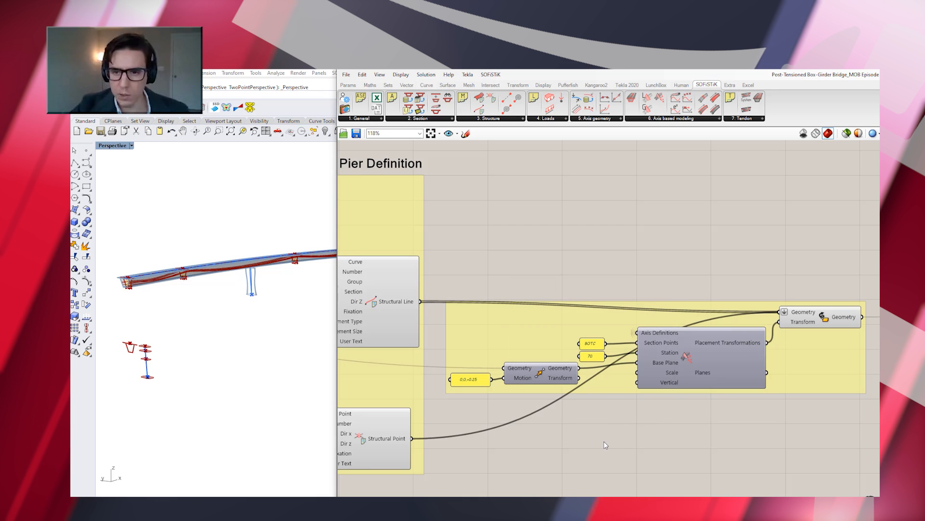
Undo the station value edits of the pier placement transformation back to Pier*
key(ctrl+z)
click(605, 442)
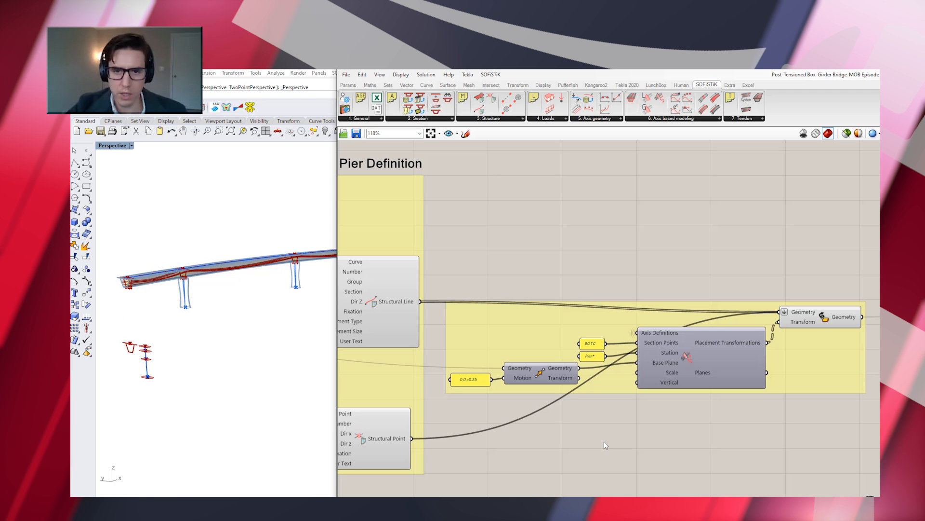
Examine the Tendon Geometry component and its tendon name inputs in the 9. Prestressing group
scroll(508, 361, down, 2)
scroll(509, 363, down, 2)
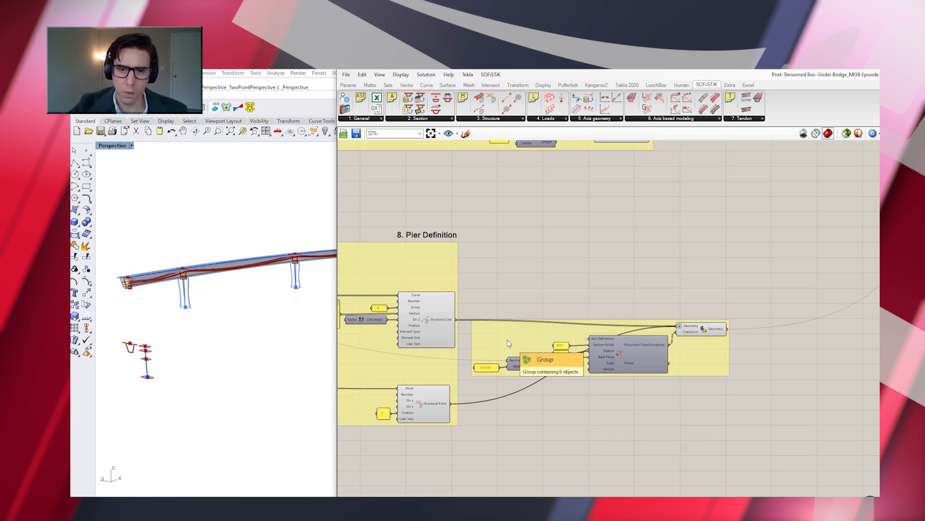
scroll(530, 365, down, 1)
scroll(507, 366, down, 7)
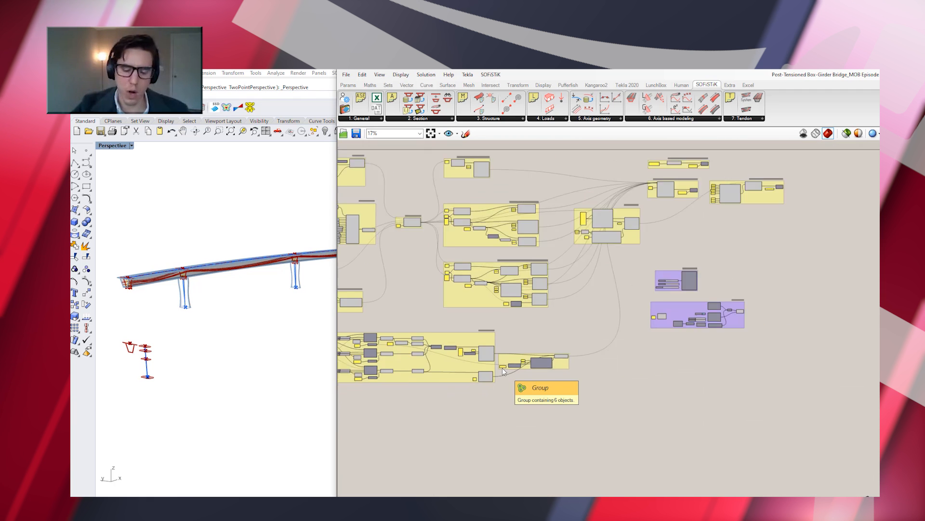
scroll(612, 195, up, 3)
scroll(566, 276, up, 3)
scroll(556, 230, up, 3)
scroll(556, 231, up, 1)
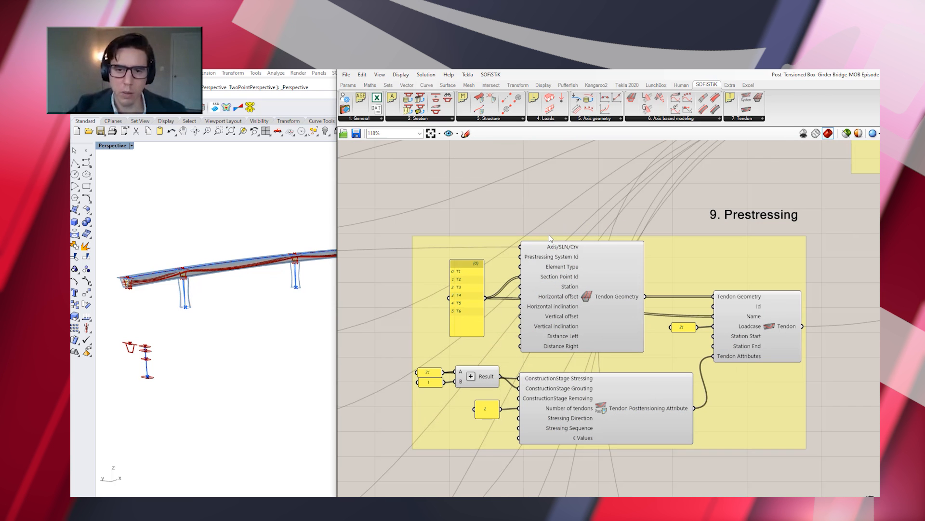
scroll(543, 305, up, 1)
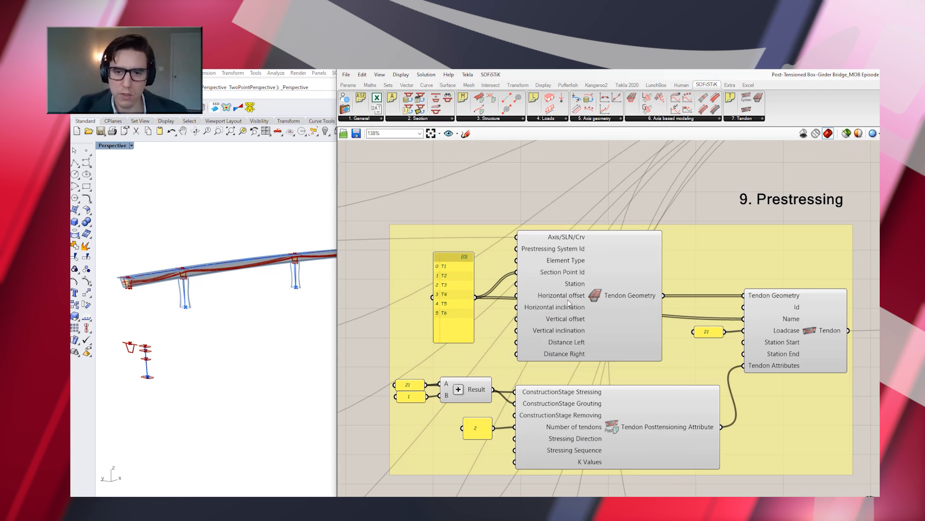
mouse_move(610, 306)
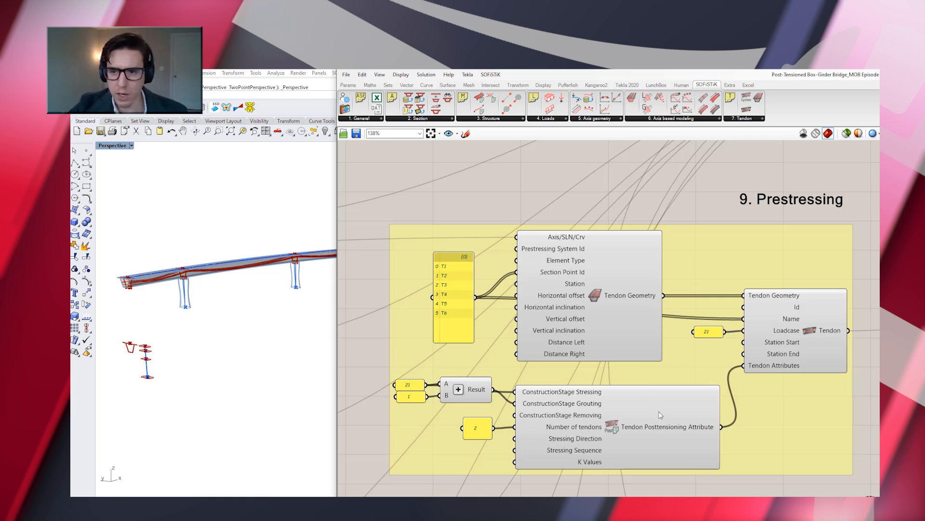
Inspect the Tendon Posttensioning Attribute and Tendon components of the prestressing definition
mouse_move(660, 429)
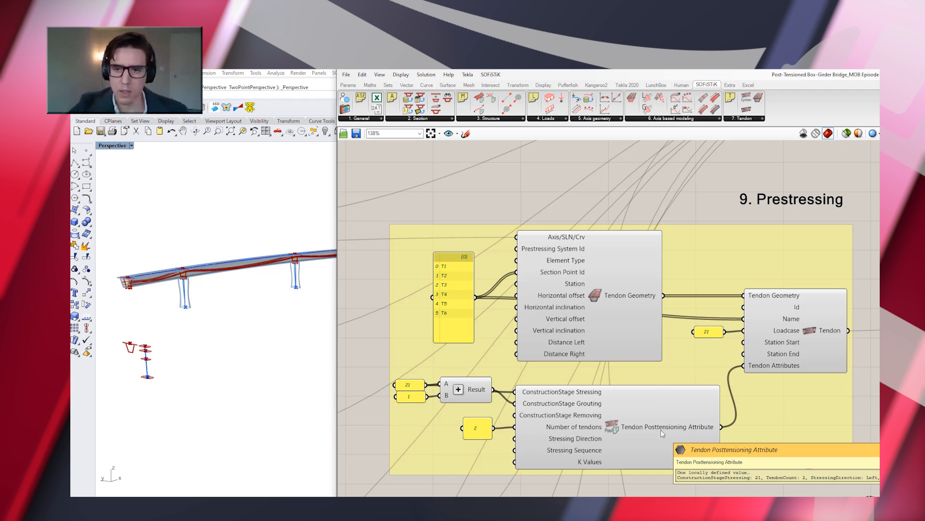
scroll(630, 360, down, 2)
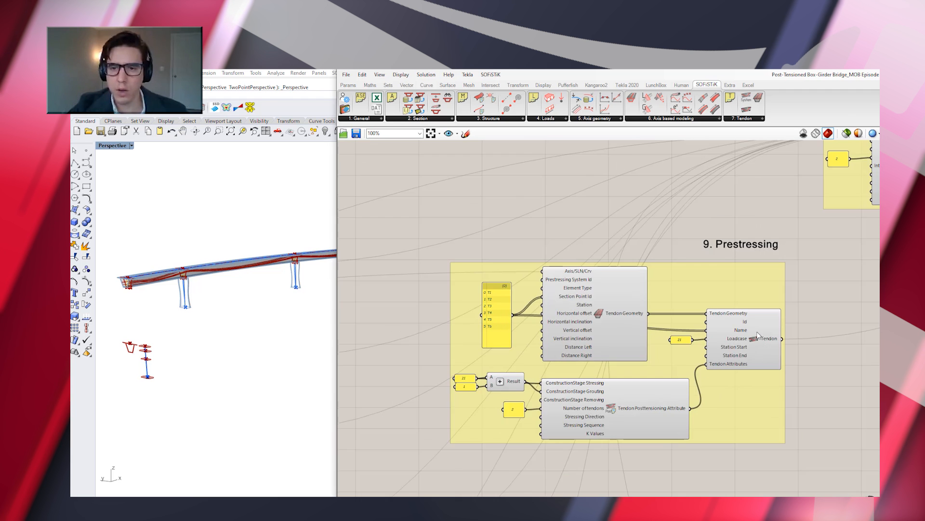
scroll(750, 346, up, 3)
click(751, 346)
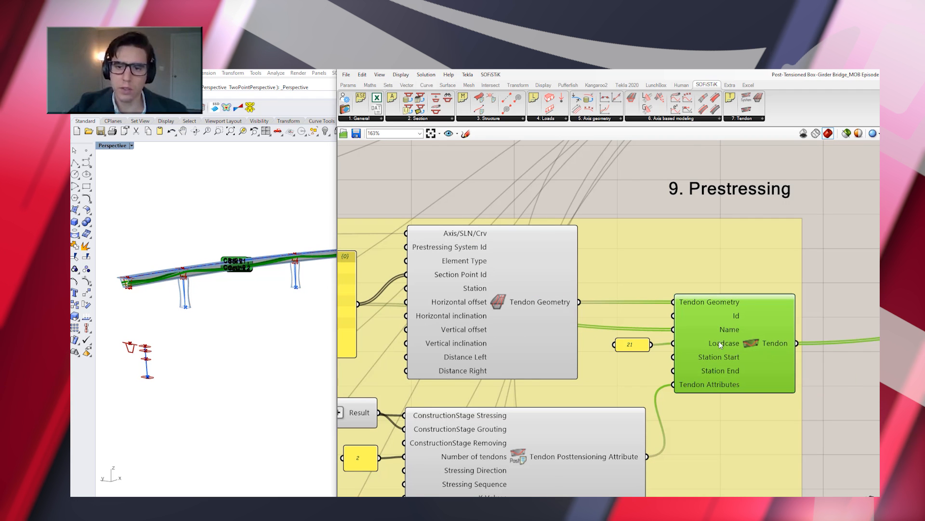
Examine the 10.1 Cross Sections and 10.2 Structural Elements groups that write the SOFiSTiK data to Sections.dat and Geometry.dat
scroll(675, 345, down, 3)
scroll(630, 355, down, 7)
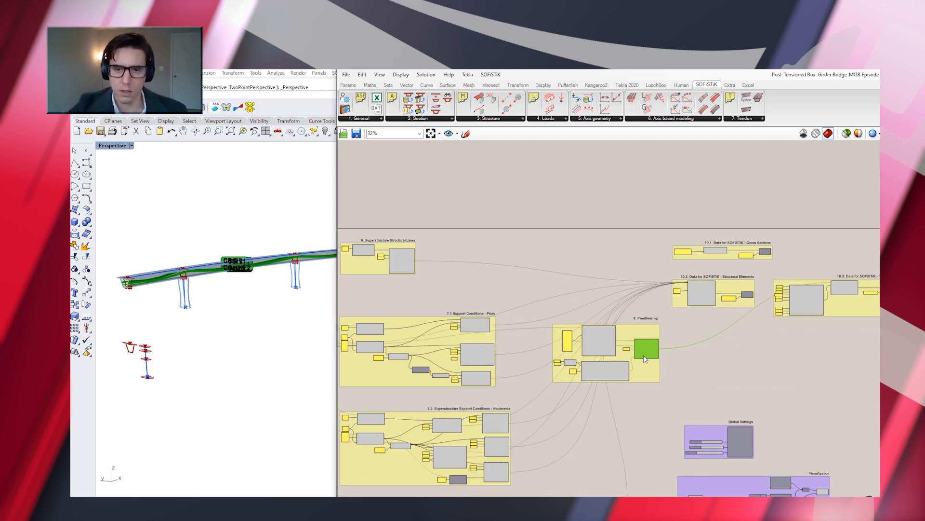
scroll(643, 349, down, 1)
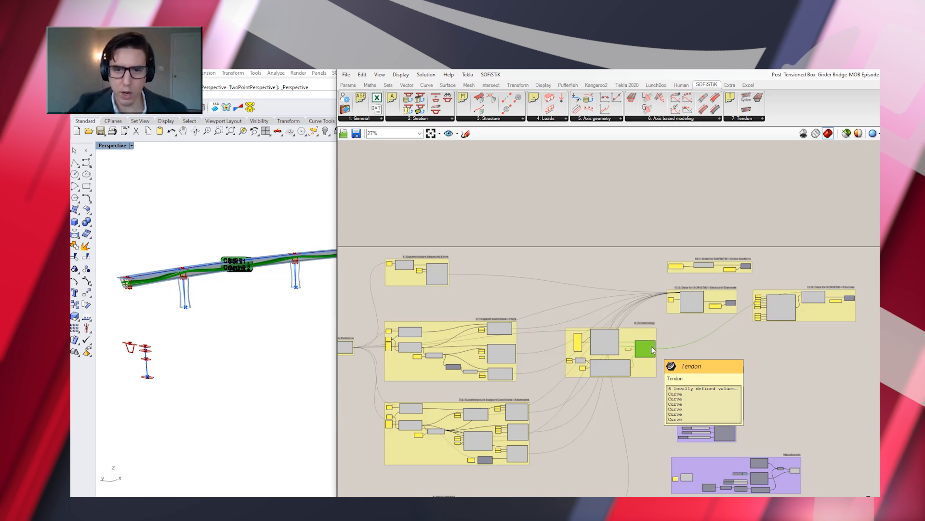
scroll(738, 257, up, 9)
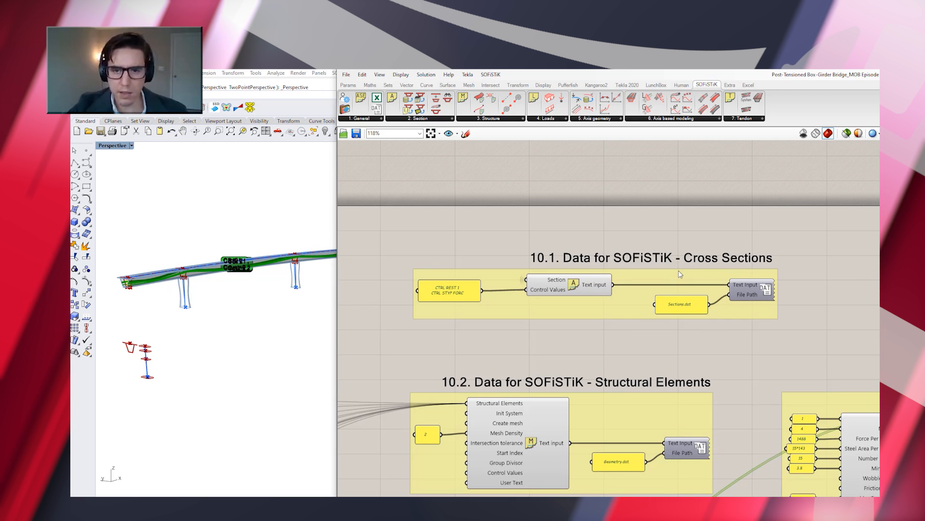
scroll(589, 294, up, 1)
click(774, 287)
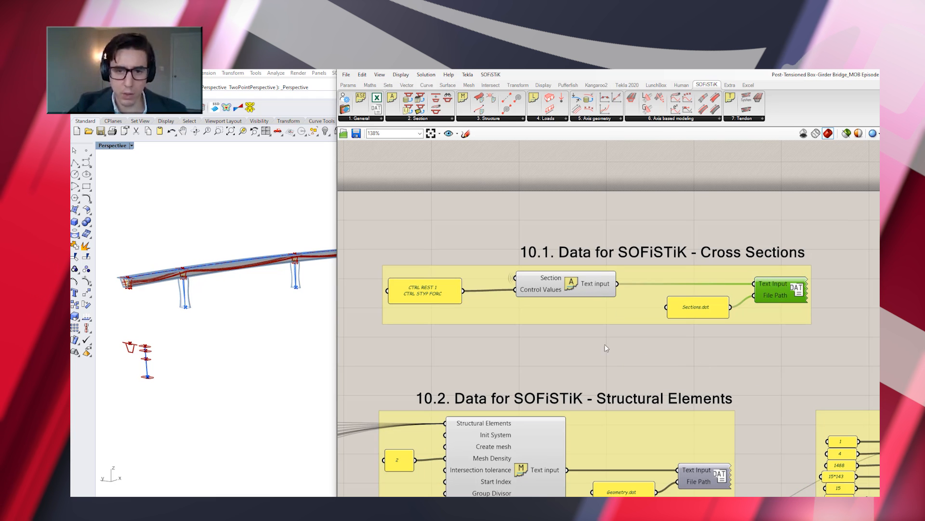
right_drag(757, 417, 767, 320)
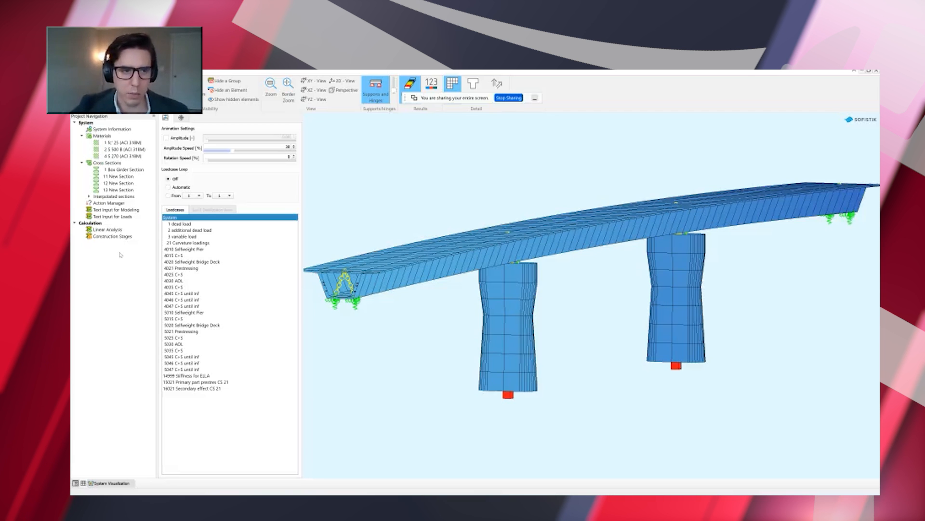
In SOFiSTiK, open the Text Input for Modeling task with the included .dat files and calculate it
click(128, 211)
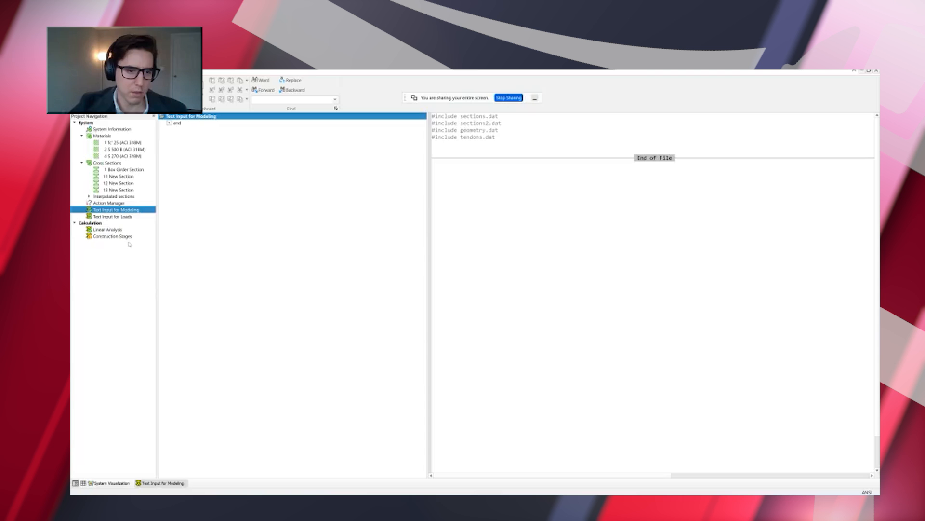
right_click(127, 210)
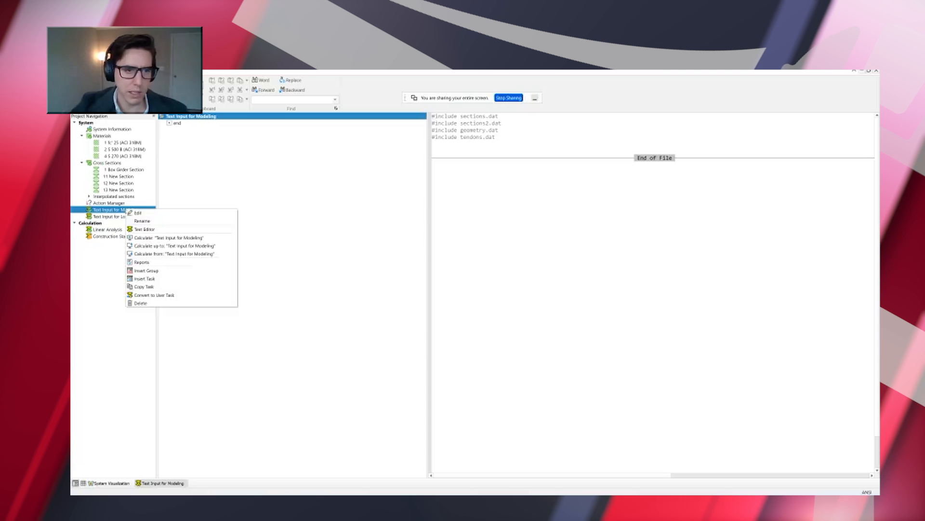
click(175, 238)
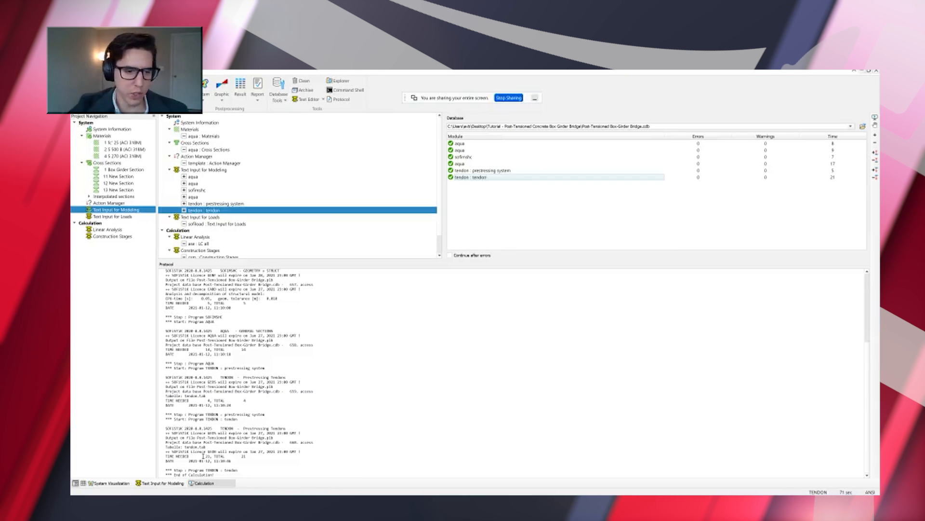
View the calculated bridge in System Visualization, switching the cross-section display to inspect the tendons, system lines and section outlines
click(104, 483)
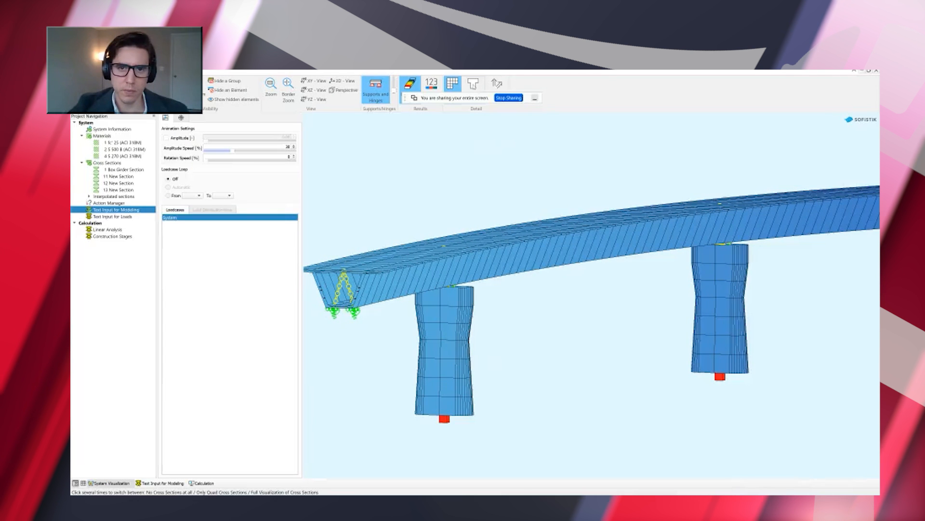
click(473, 84)
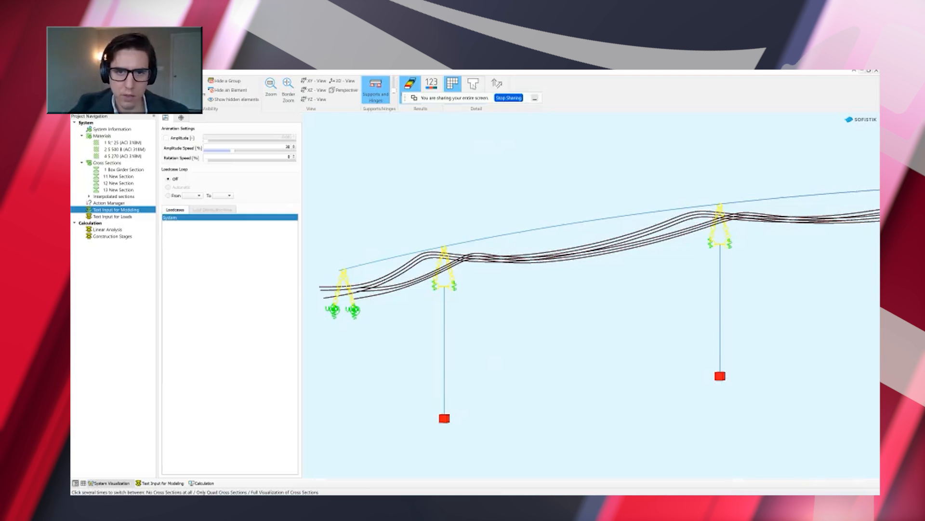
click(473, 85)
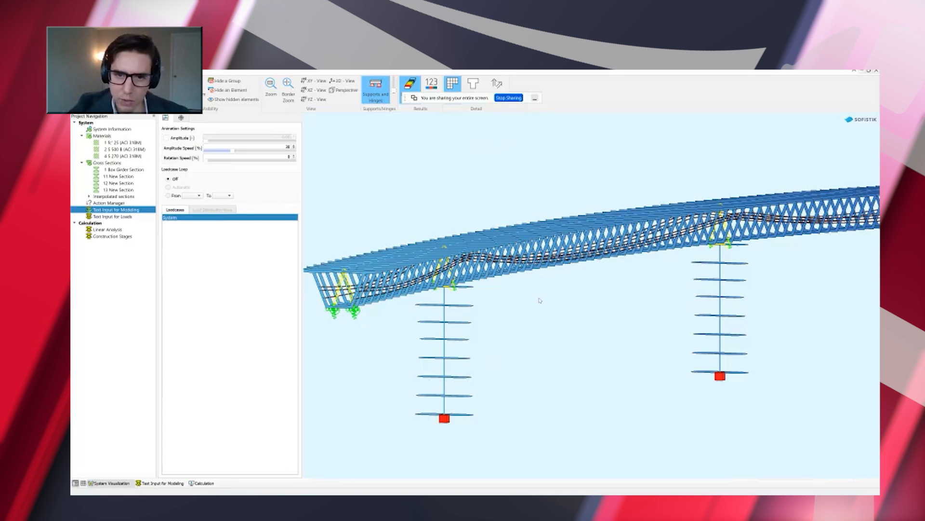
scroll(558, 262, up, 3)
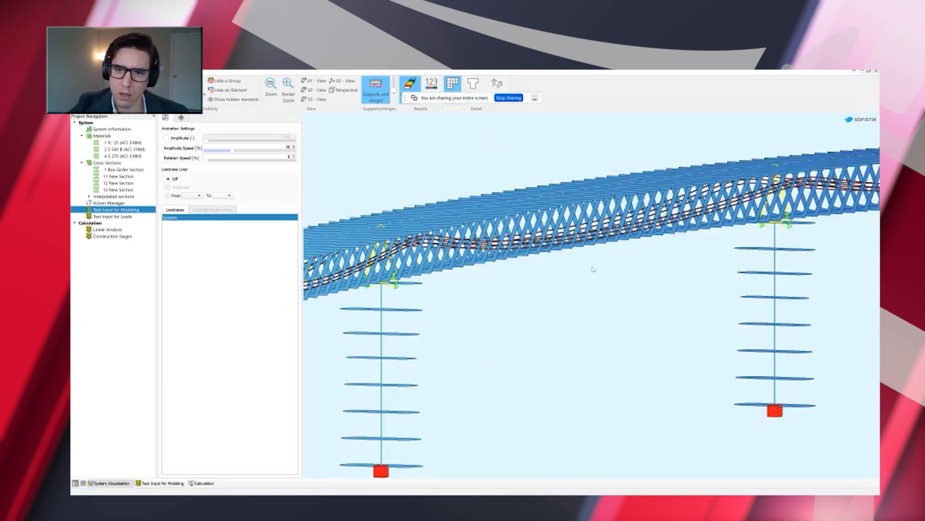
scroll(594, 269, up, 4)
drag(593, 257, 543, 281)
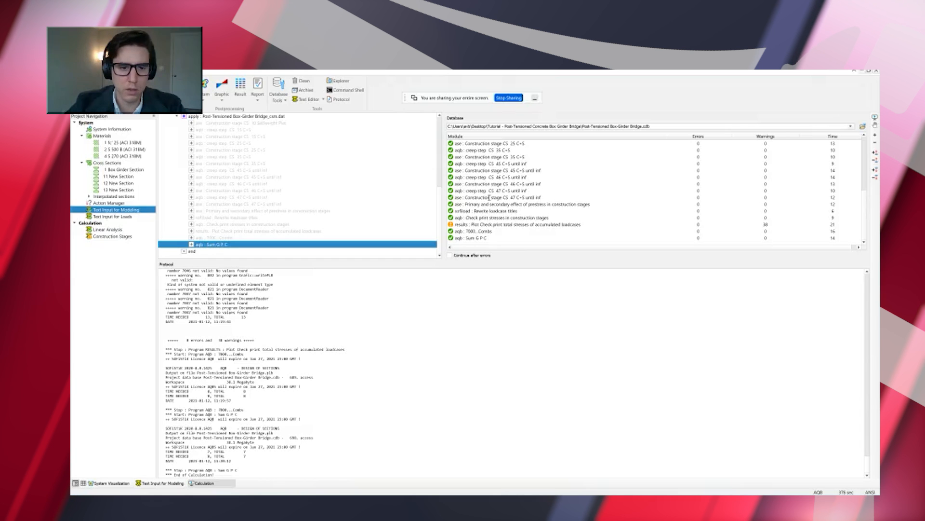
Return to System Visualization after the construction stage calculation and view the whole bridge from an angle
click(116, 483)
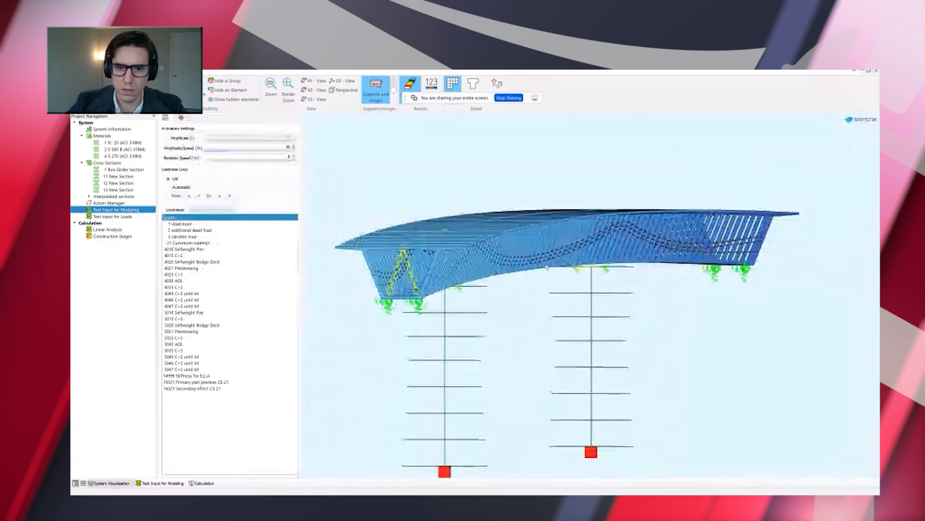
scroll(546, 267, down, 2)
middle_drag(547, 266, 491, 326)
right_click(507, 313)
click(501, 321)
scroll(490, 326, up, 3)
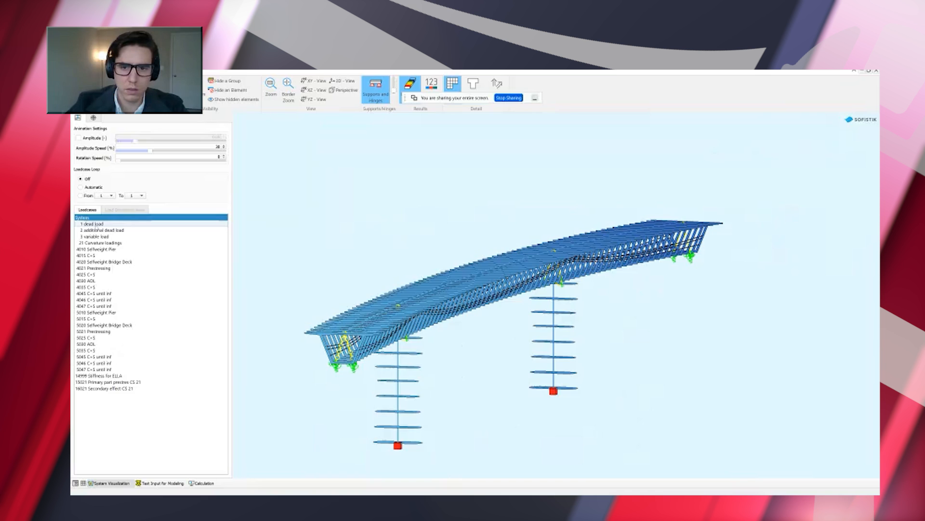
Review the dead load, additional dead load, variable load and Curvature loadings load cases, and return to System with full cross-section visualization
click(94, 224)
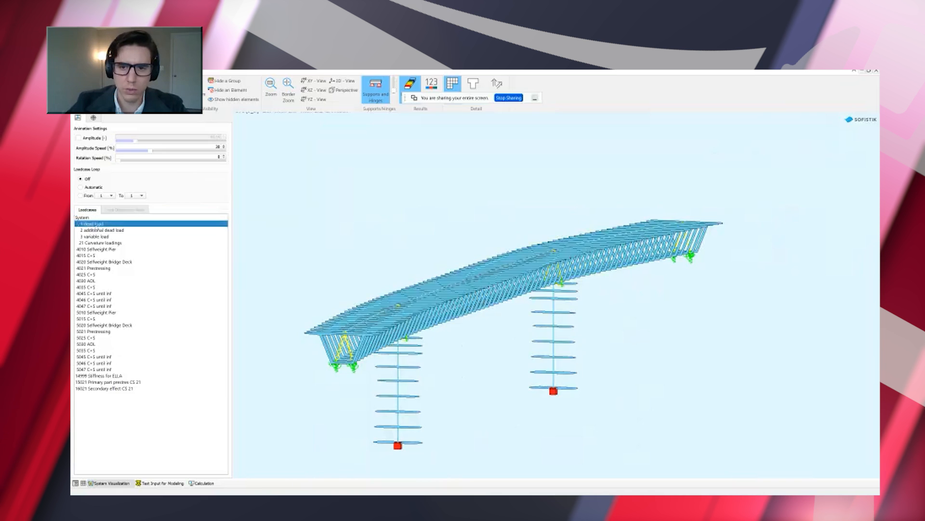
click(102, 232)
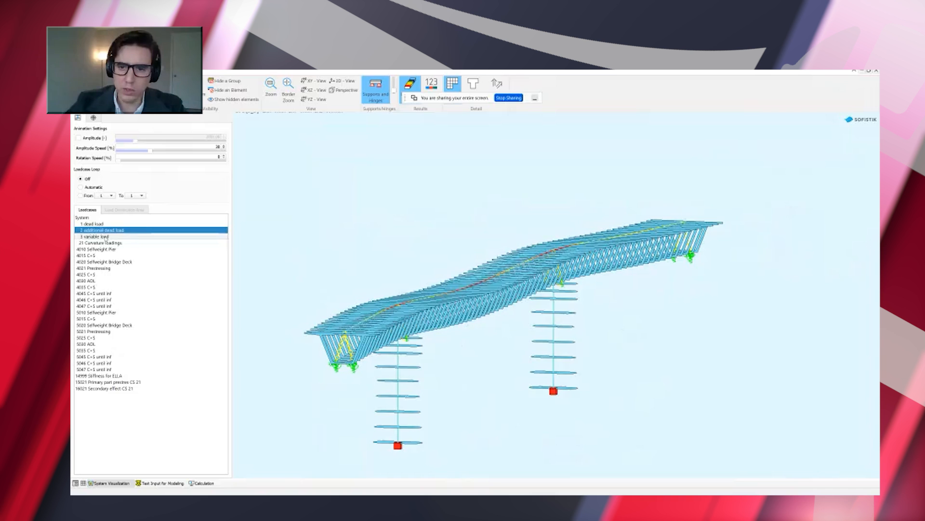
click(106, 237)
click(107, 243)
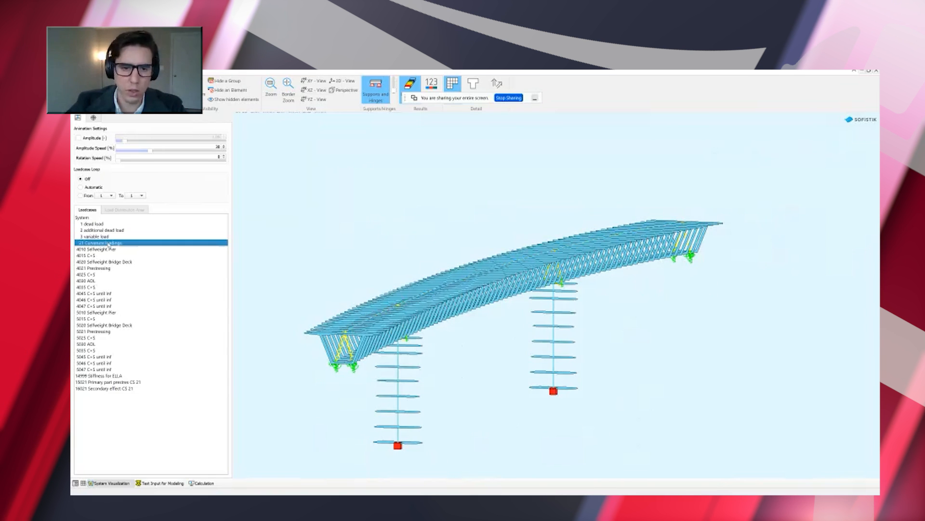
click(94, 217)
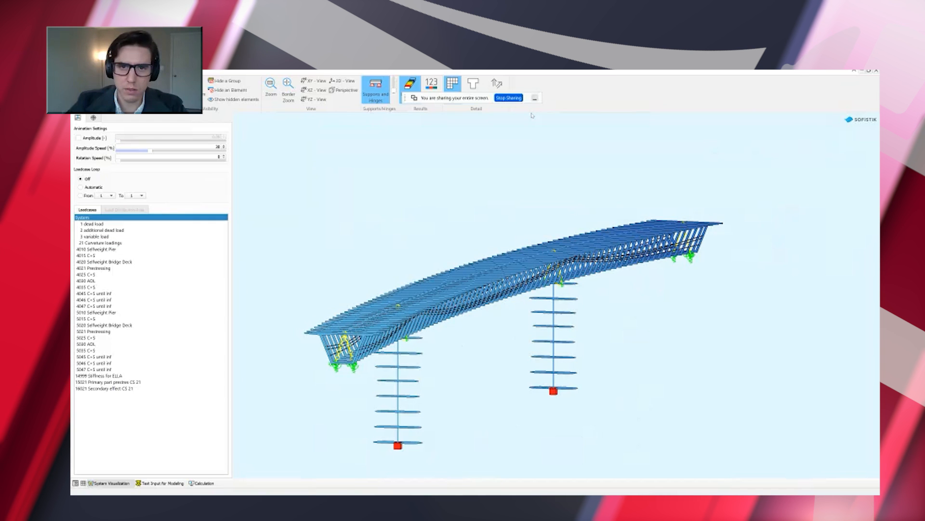
click(473, 84)
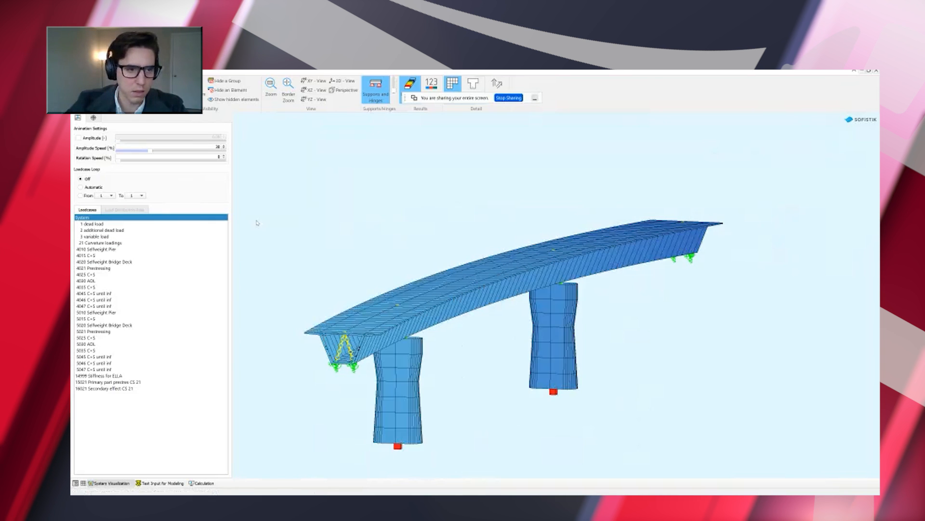
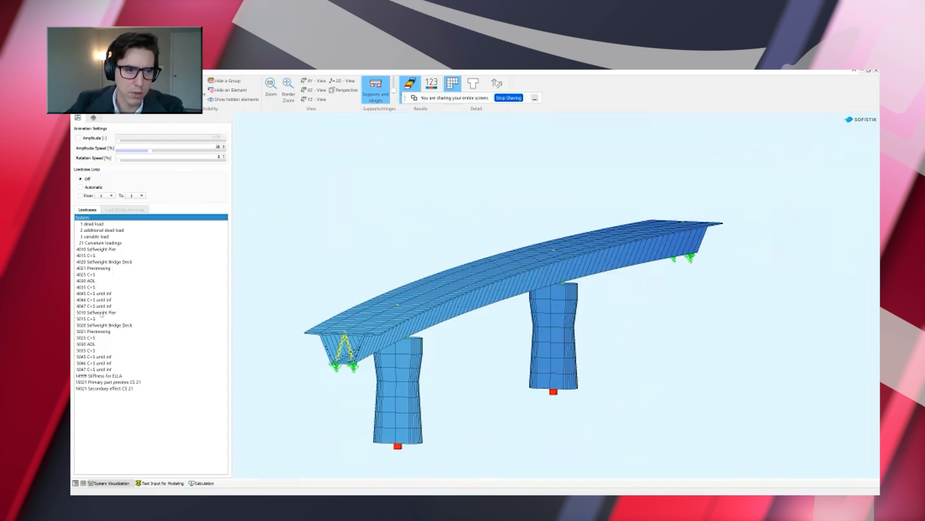
Display load case 4010 Selfweight Pier and fix the deformation animation amplitude at 100
click(95, 249)
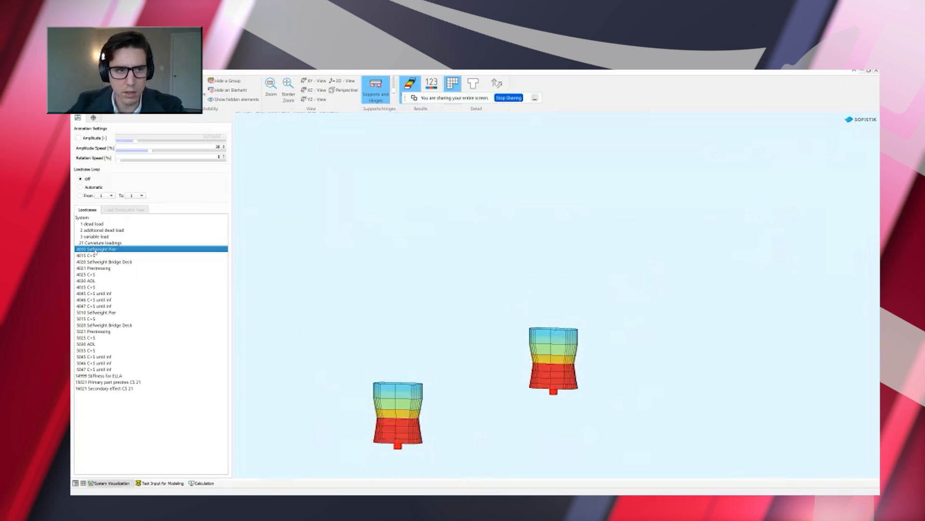
click(79, 138)
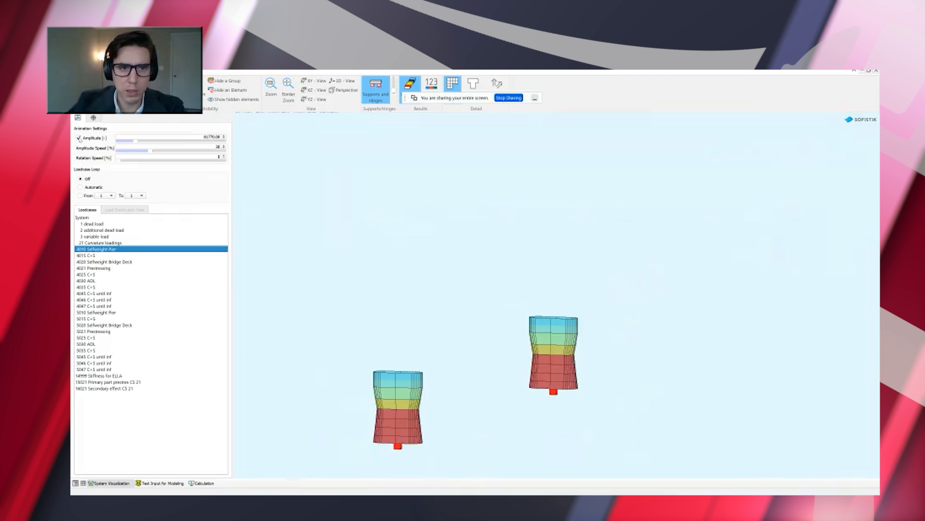
drag(195, 137, 237, 140)
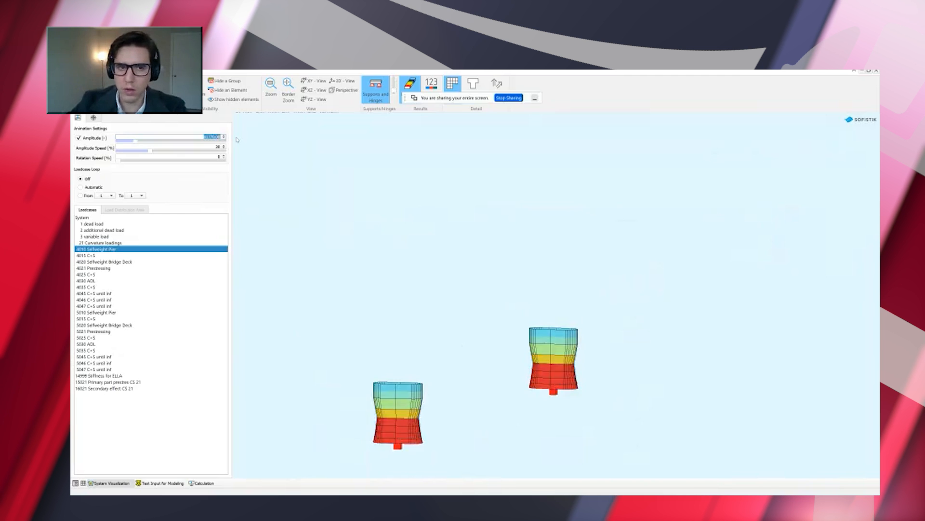
text(100)
key(Return)
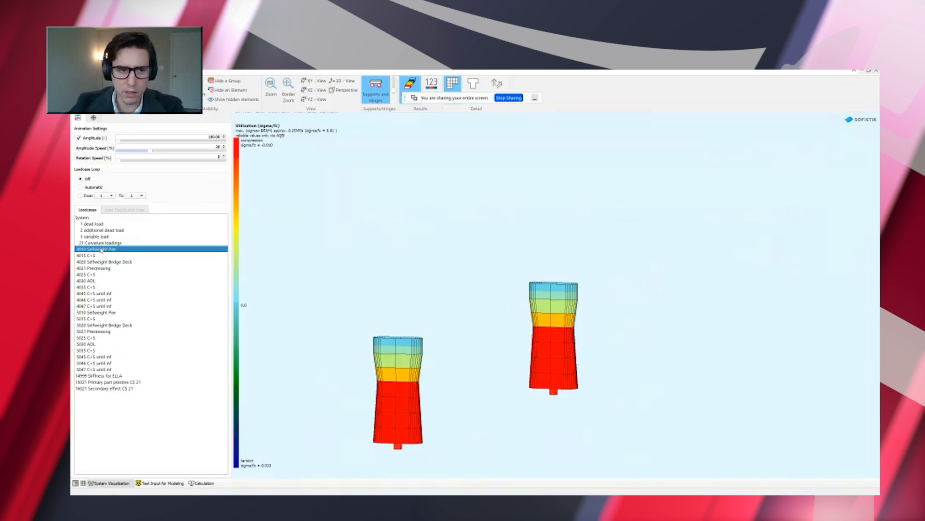
Review load cases 4015 C+S, 4020 Selfweight Bridge Deck and 4021 Prestressing, comparing the deck's deformation before and after prestressing
key(Down)
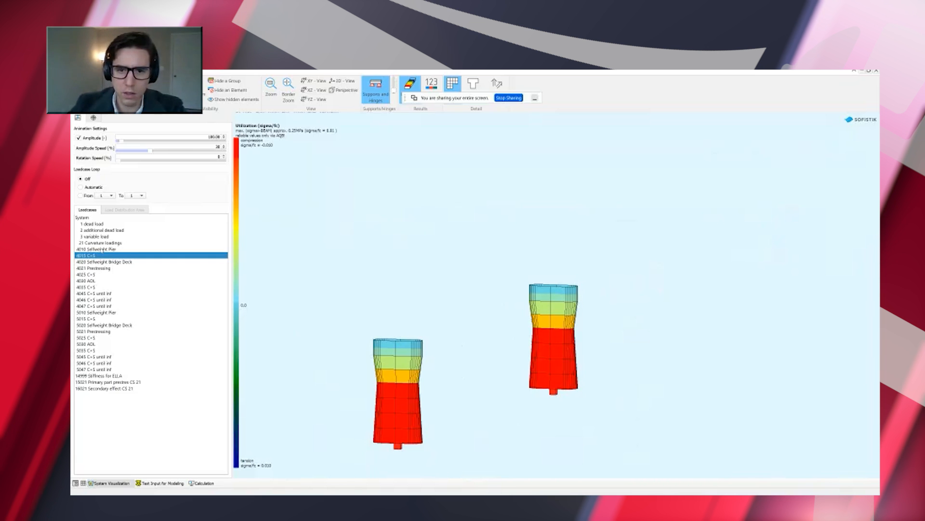
key(Down)
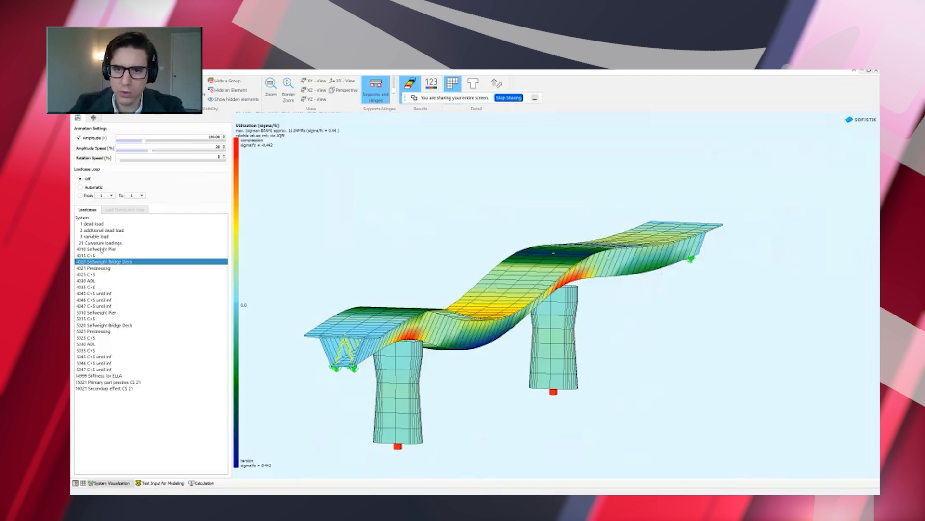
key(Down)
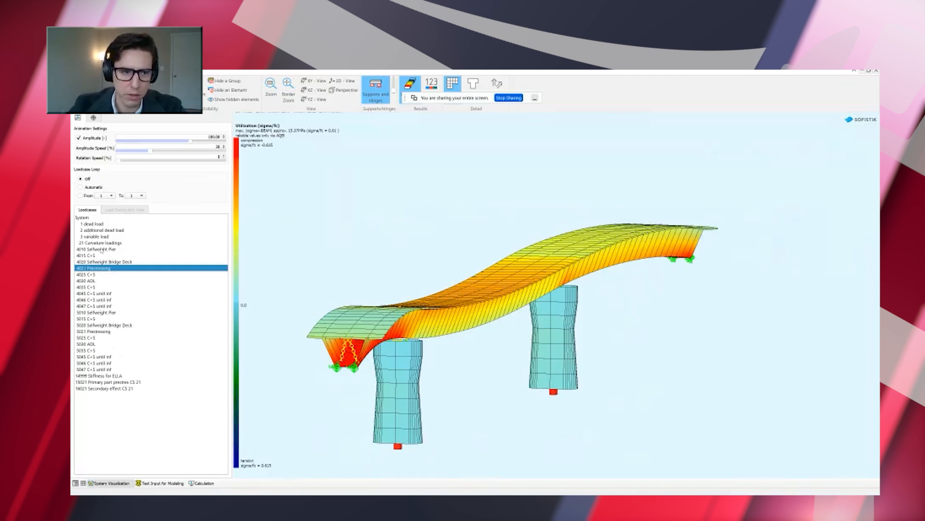
key(Up)
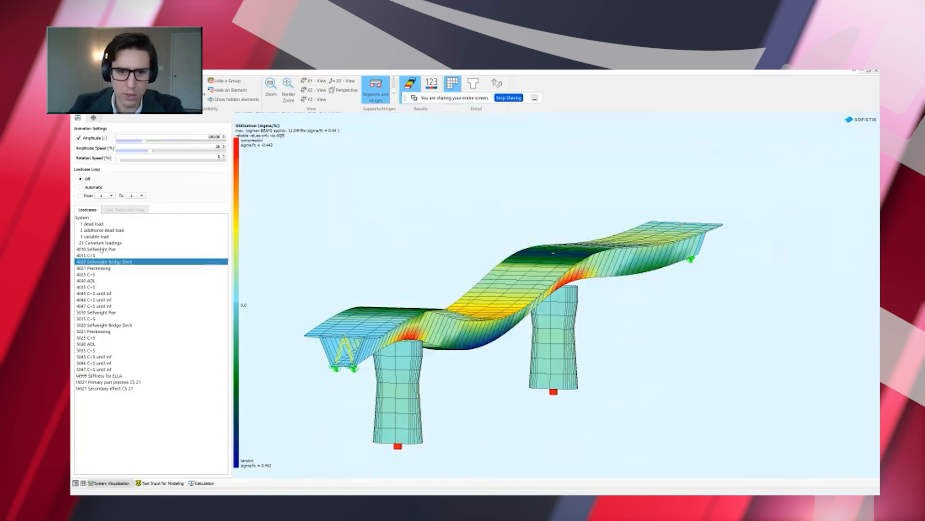
key(Down)
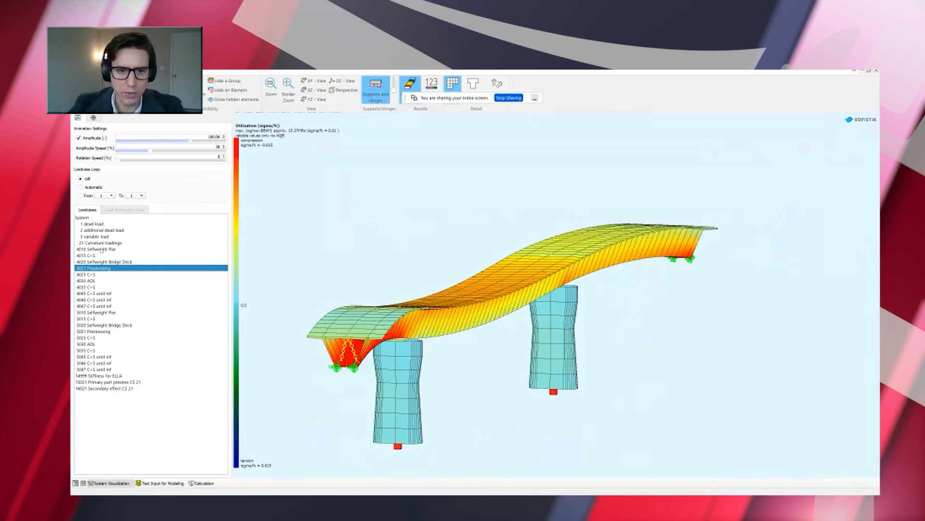
Step through the remaining cumulative construction stage load cases from 4025 C+S to 4047 C+S until inf
key(Down)
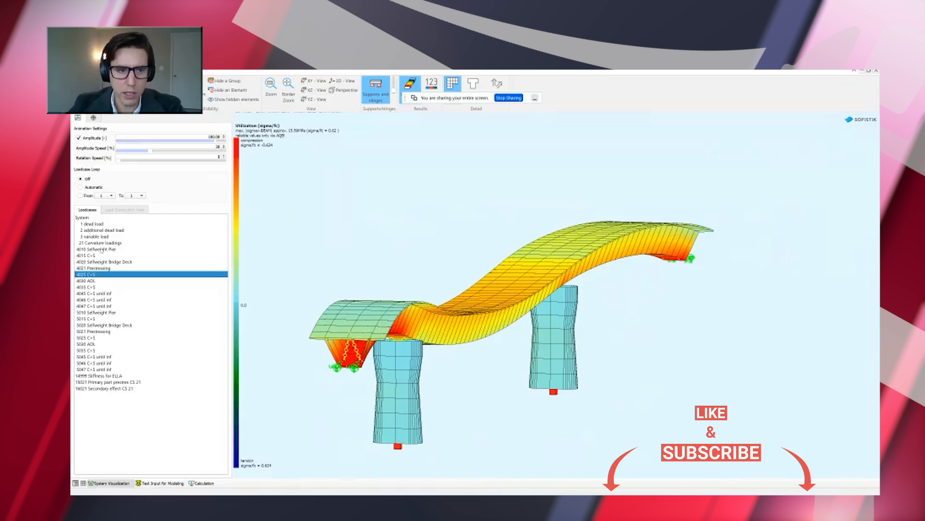
key(Down)
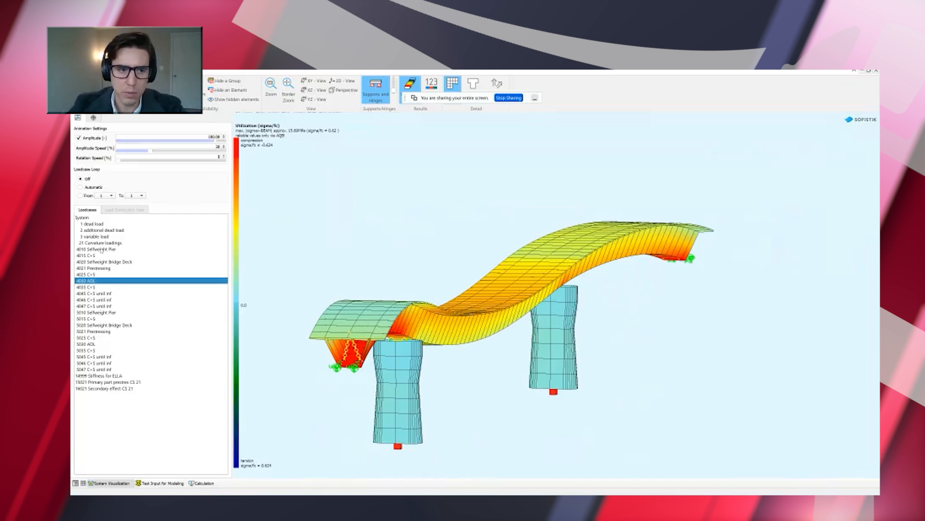
key(Down)
key(Down)
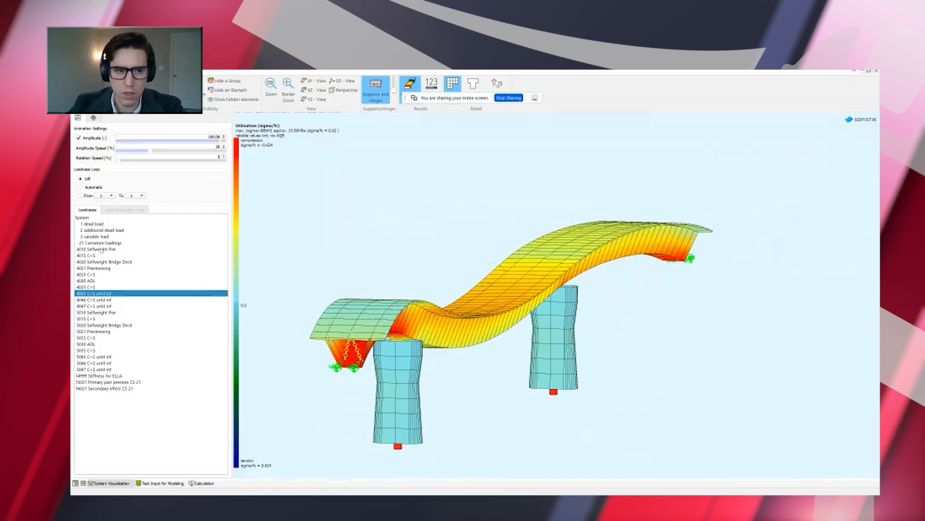
key(Down)
key(Down)
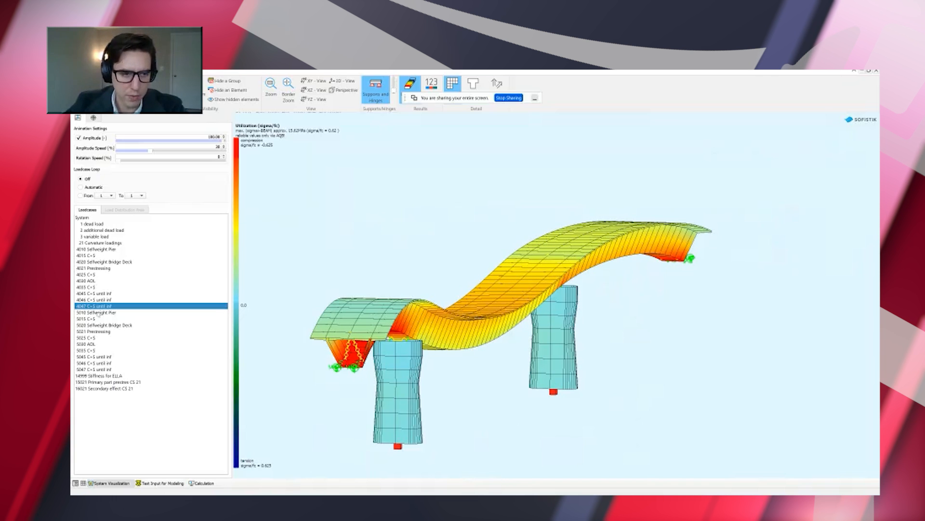
Review the individual stage load cases 5010 Selfweight Pier, 5015 C+S, 5020 Selfweight Bridge Deck and 5021 Prestressing
click(99, 313)
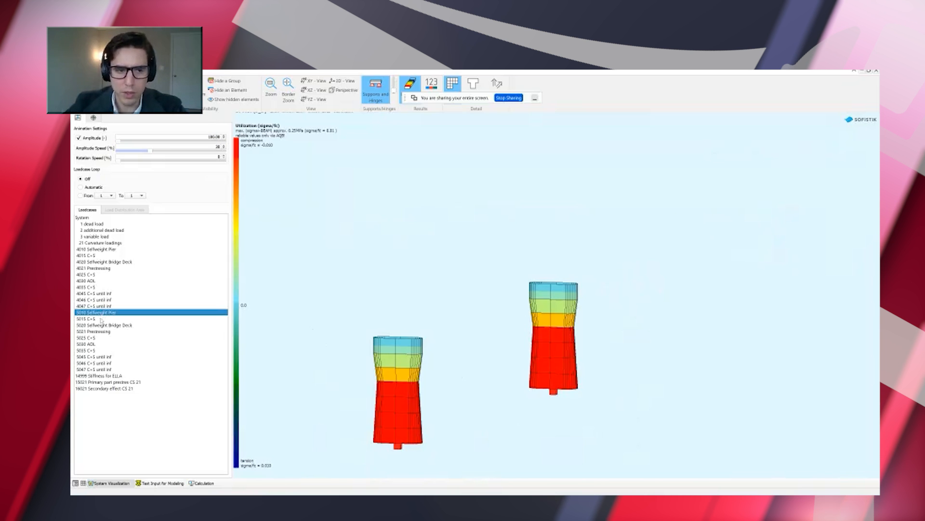
click(101, 318)
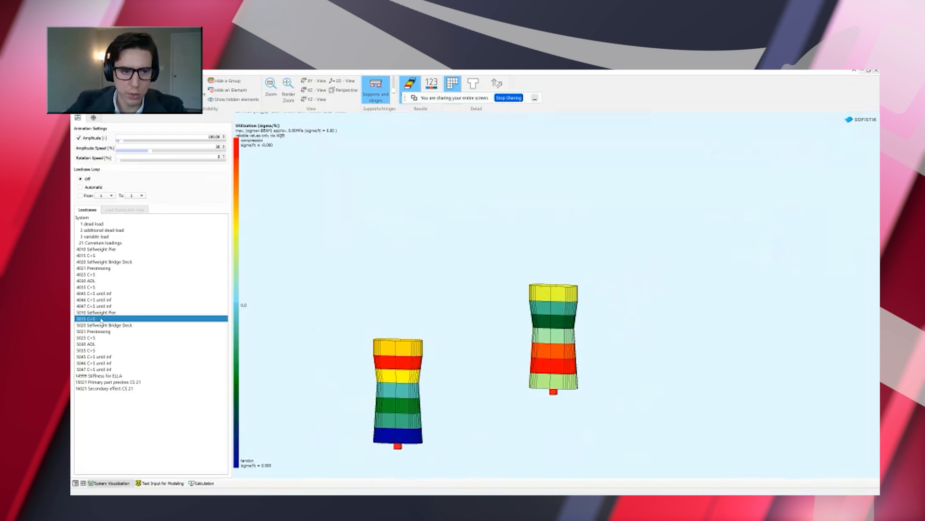
click(101, 325)
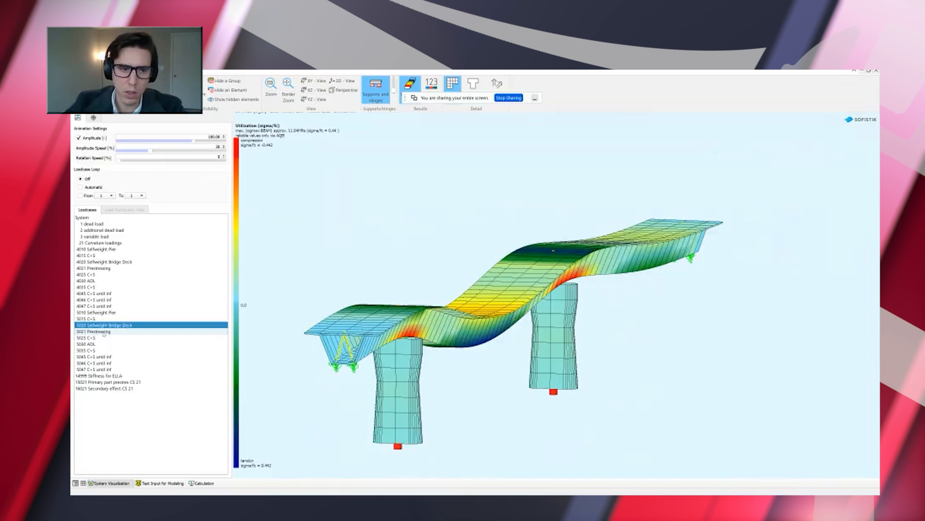
click(103, 332)
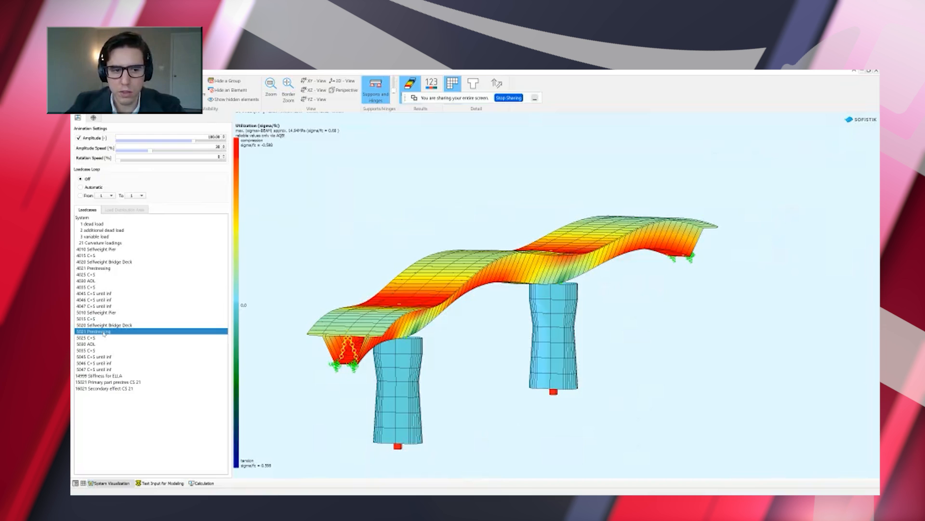